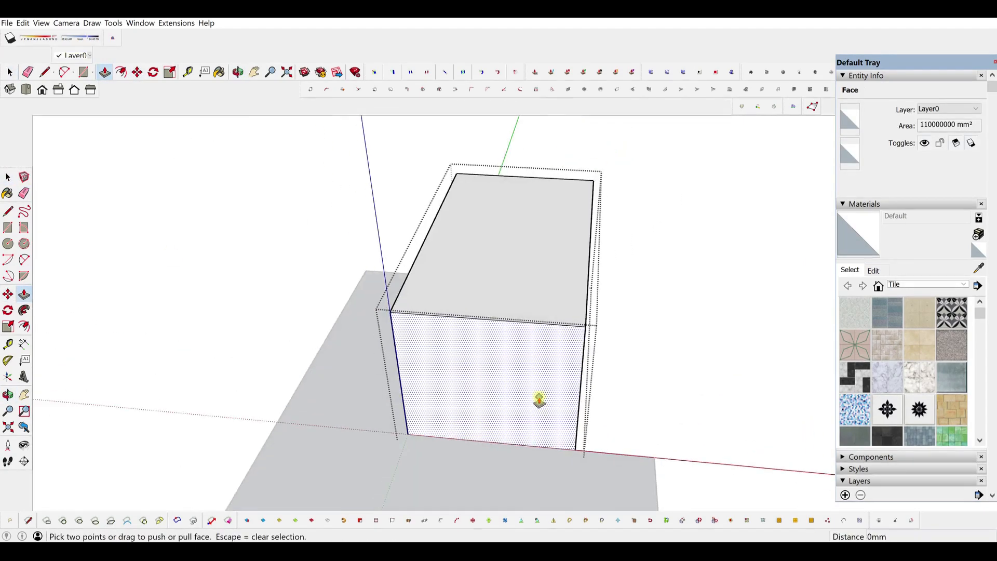
Draw a vertical line splitting a narrow strip off one side of the box's front face.
key(l)
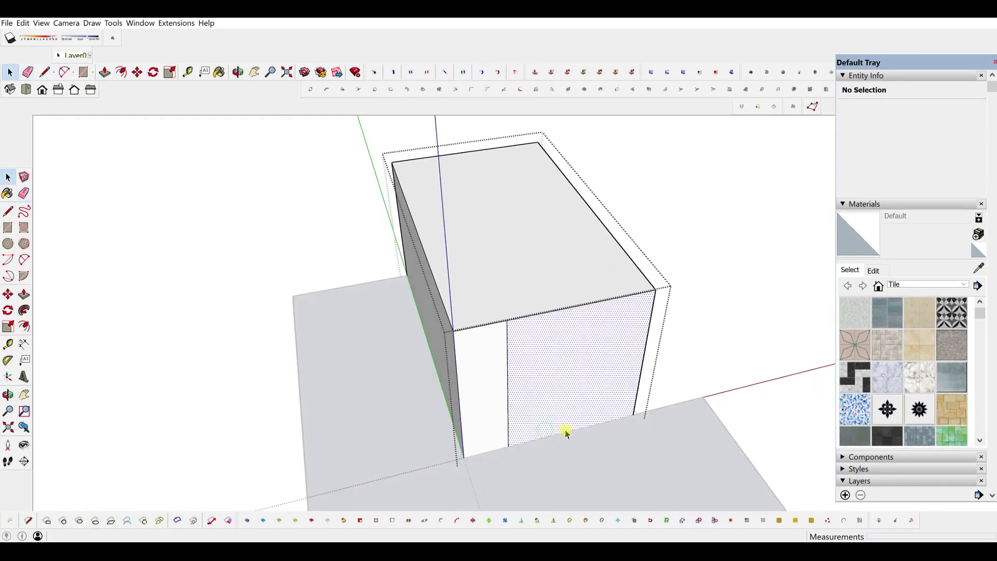
middle_drag(545, 446, 567, 338)
click(6, 175)
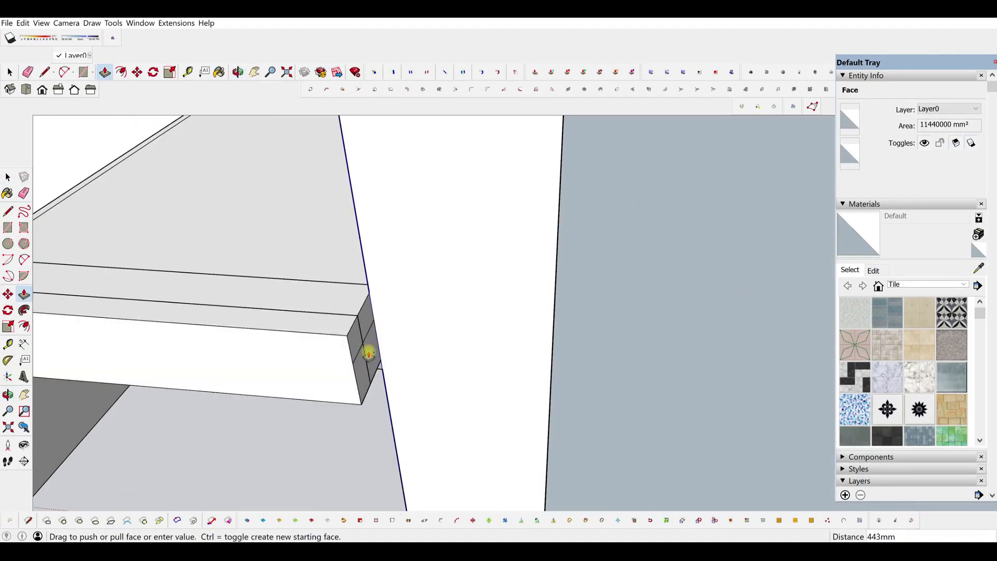
Push/Pull the small end face of the thin slab beside the wall by 20 mm.
click(360, 338)
click(363, 371)
text(20)
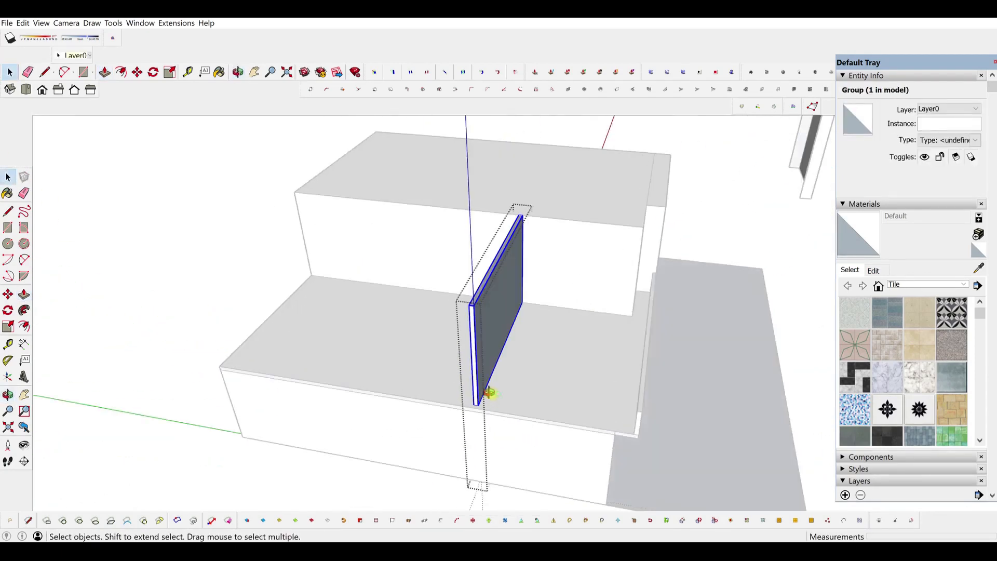
Move the upright wall panel group about 2944 mm along the edge of the lower block's roof.
key(m)
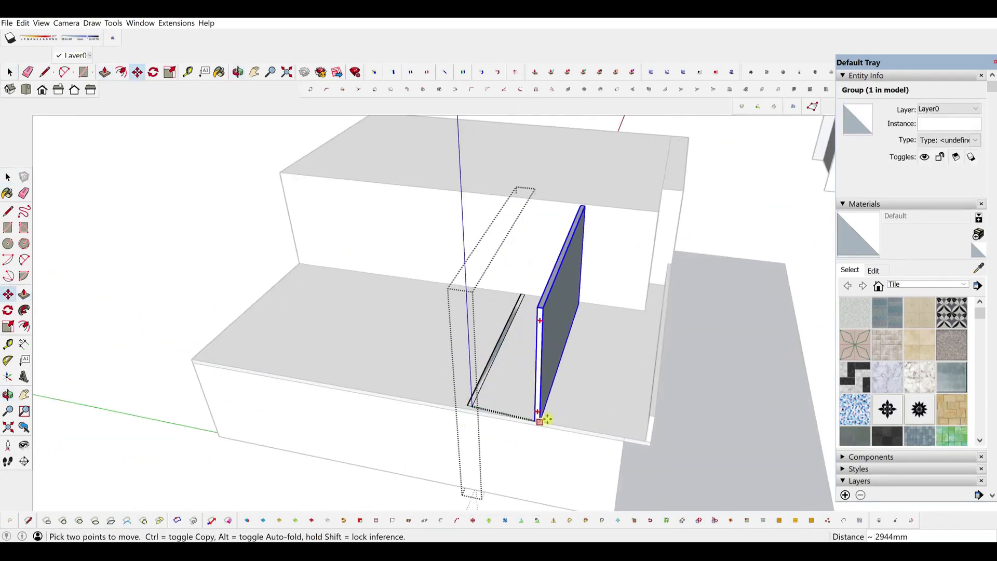
mouse_move(622, 340)
middle_down()
mouse_move(614, 350)
mouse_move(623, 350)
middle_up()
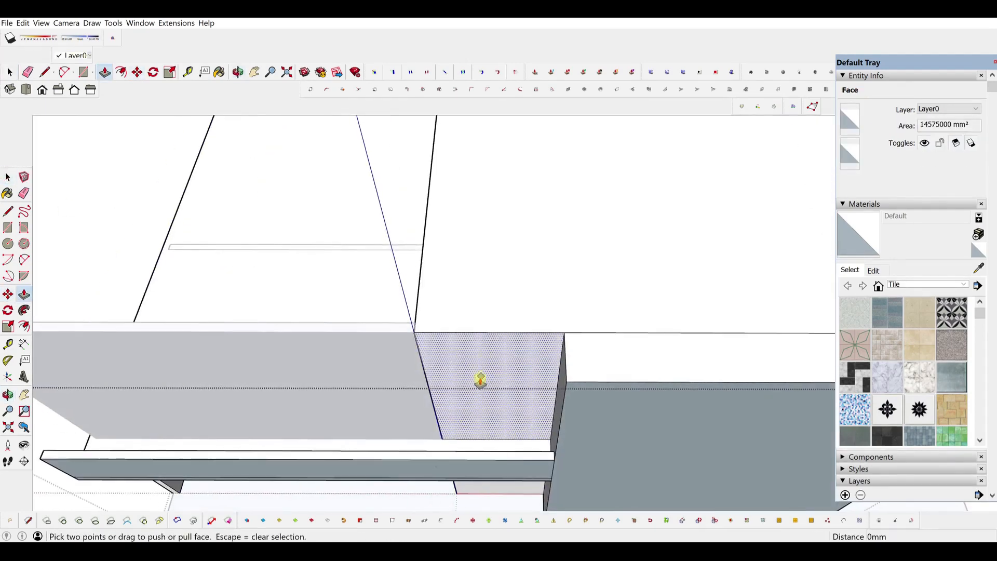
Push/Pull the large face between the front panel and the adjoining block.
click(478, 378)
click(477, 393)
scroll(476, 393, up, 1)
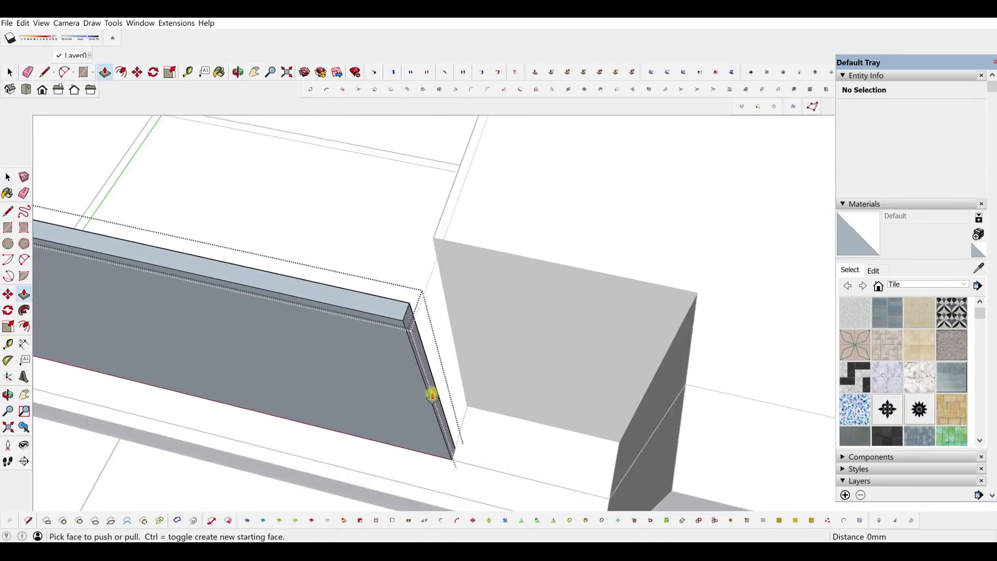
Push/Pull the narrow end face of the long front wall panel.
click(431, 394)
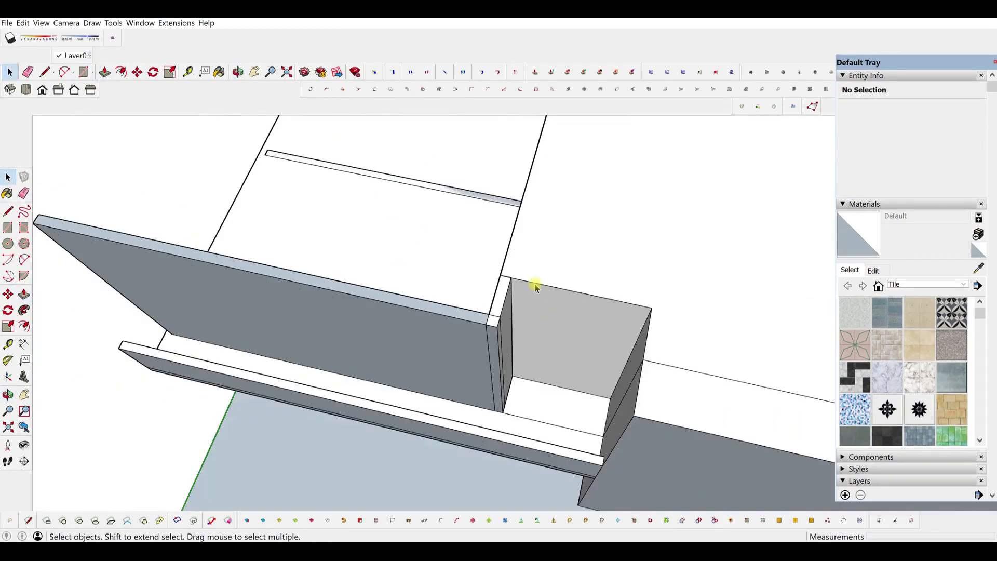
middle_drag(534, 284, 524, 449)
click(524, 449)
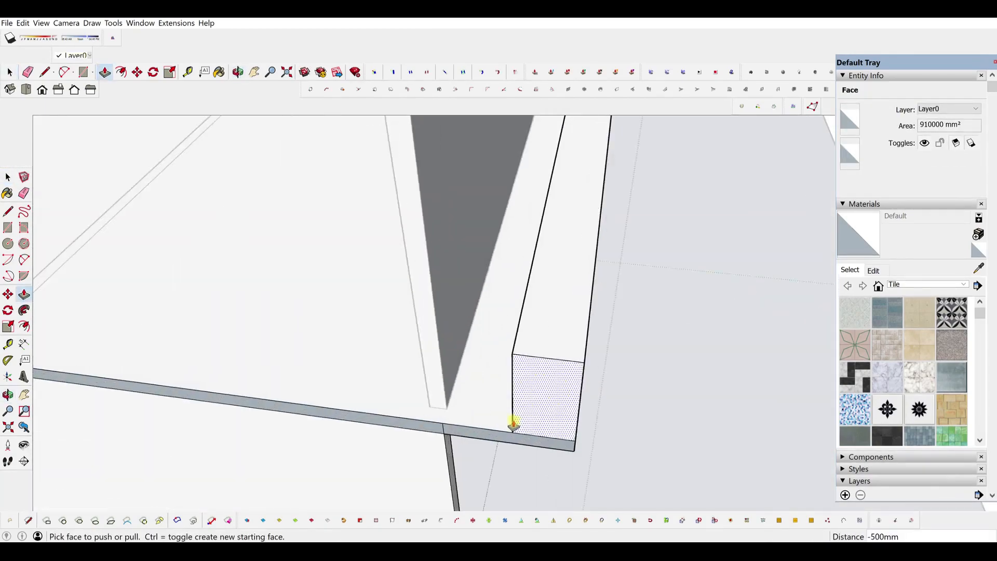
middle_drag(514, 425, 533, 408)
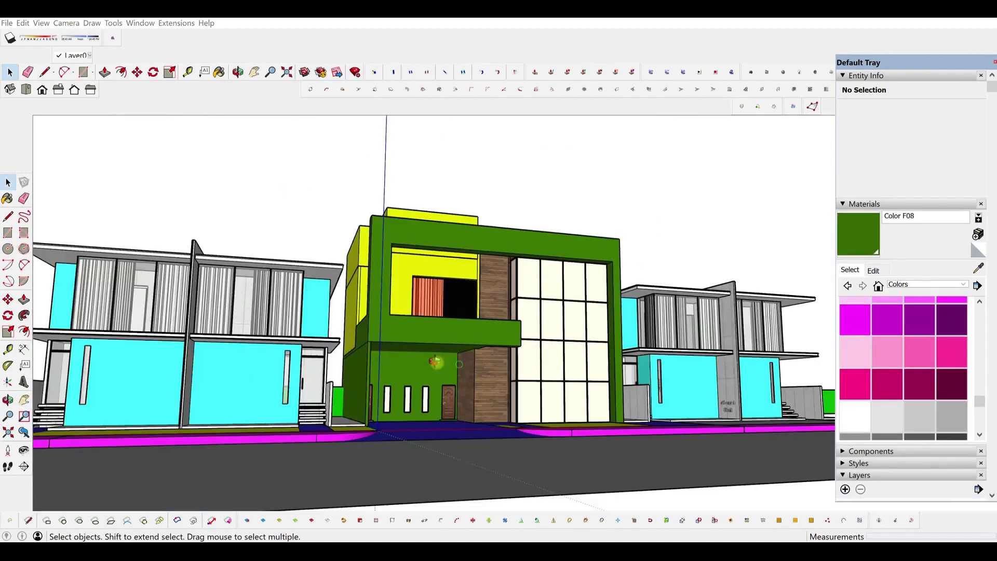
Examine the colour-coded main house and its neighbouring houses from the street and from different sides.
middle_drag(363, 363, 574, 480)
scroll(410, 364, up, 10)
scroll(576, 415, down, 8)
middle_drag(551, 374, 287, 195)
middle_drag(519, 332, 545, 387)
scroll(676, 387, up, 3)
scroll(675, 387, down, 4)
scroll(524, 347, up, 2)
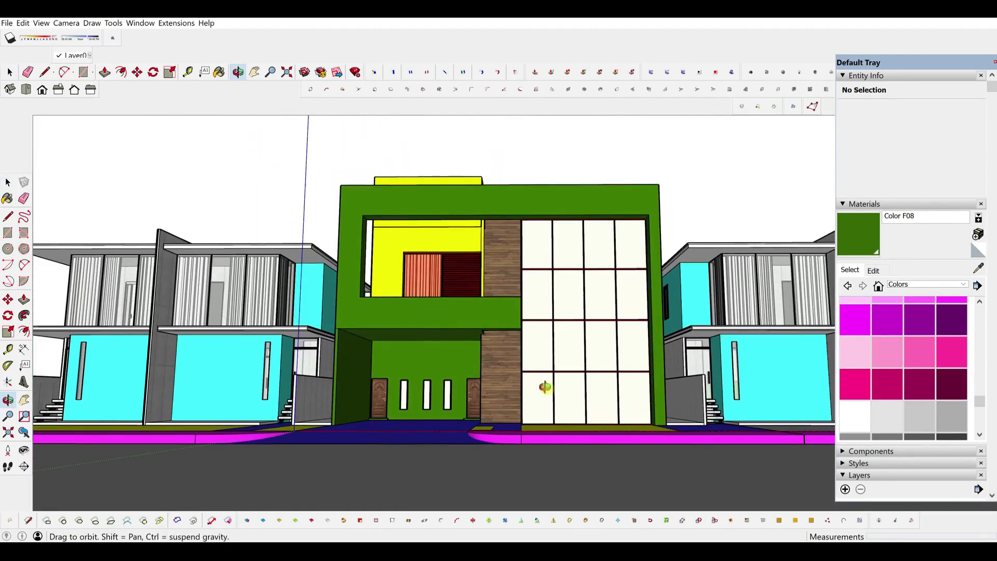
scroll(690, 407, up, 1)
middle_drag(689, 407, 283, 353)
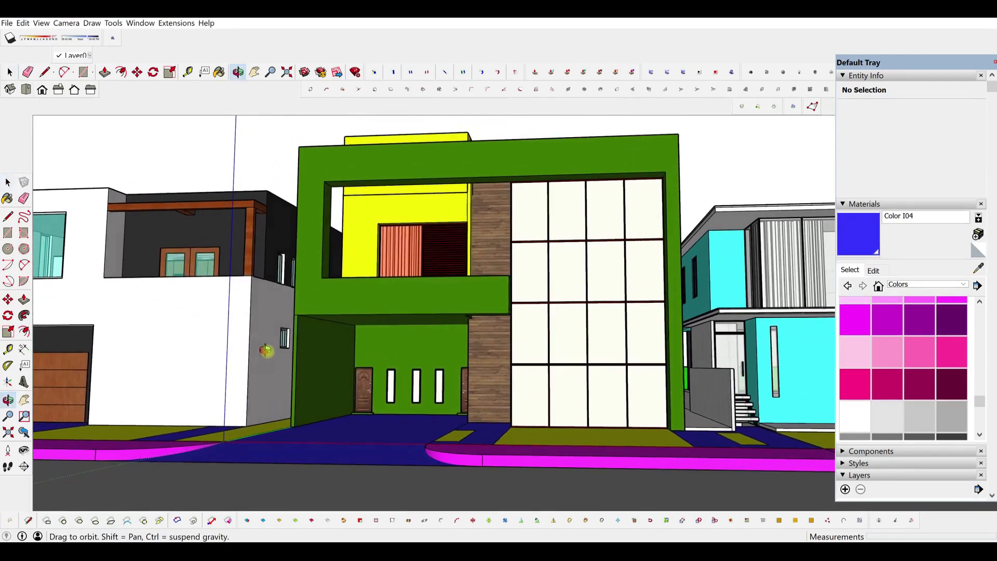
Save the colour-coded house model.
click(7, 23)
click(23, 60)
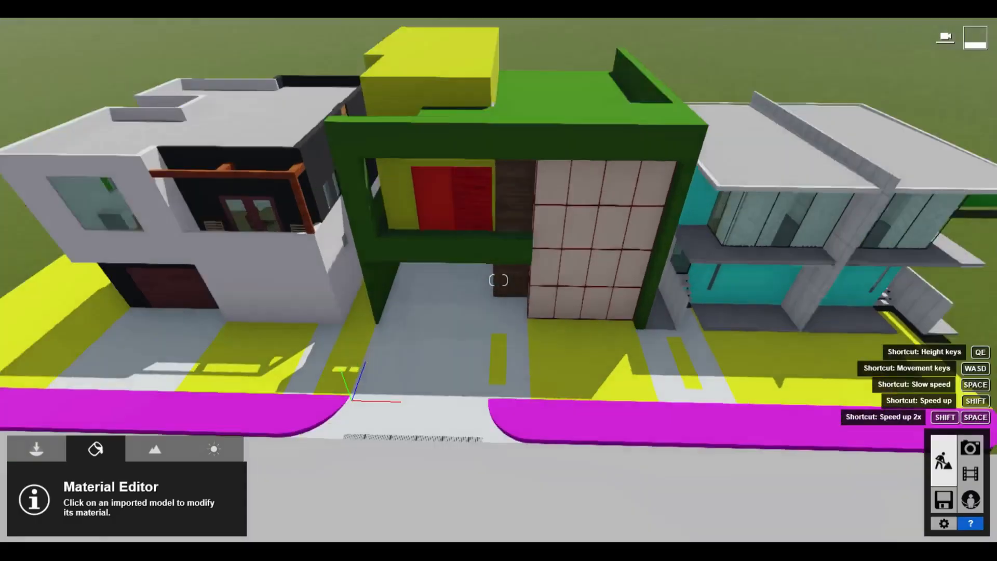
Switch to Lumion and reuse the neighbouring house's Interior Glass 002 material on the main house's red upstairs window panes.
key(w)
right_drag(498, 280, 645, 271)
click(645, 272)
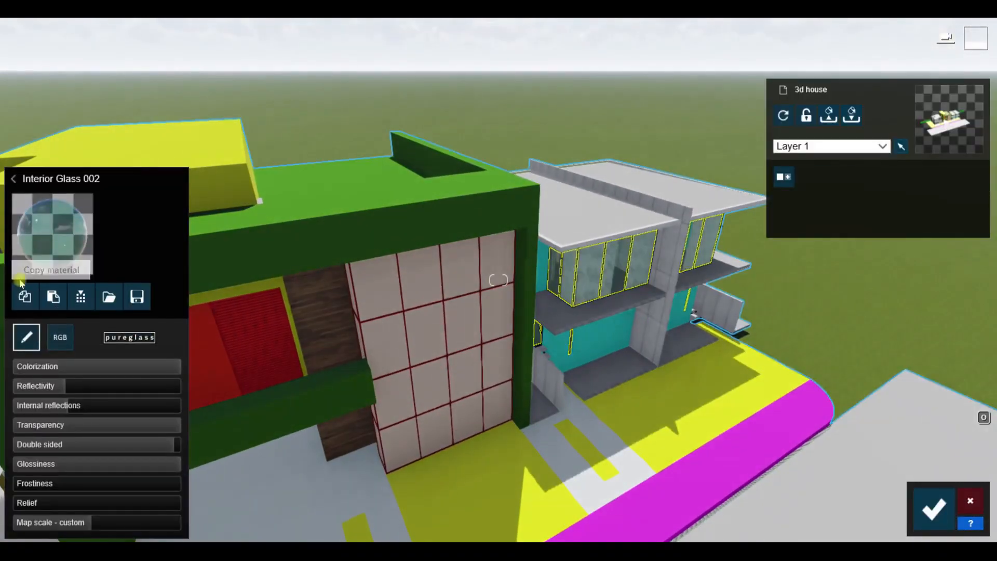
right_drag(207, 375, 407, 350)
click(407, 350)
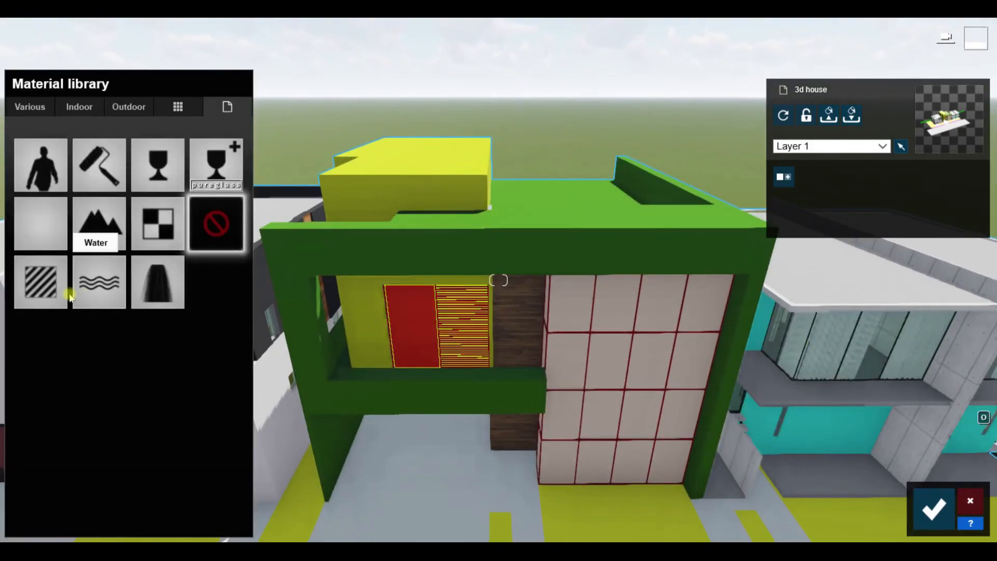
click(46, 306)
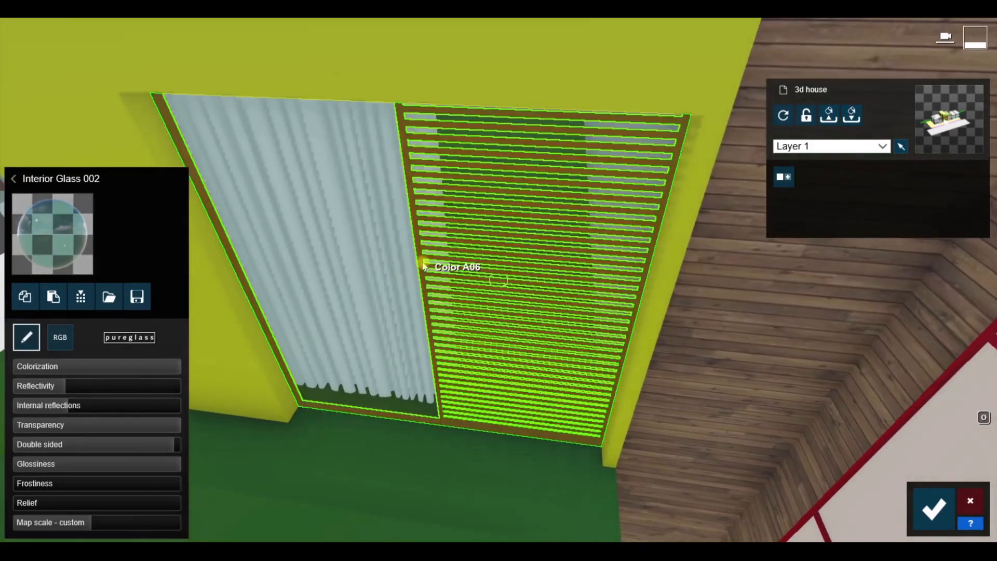
Give the upstairs window frame and louvres a light brown Standard material with lower gloss and reflectivity.
click(434, 267)
click(39, 292)
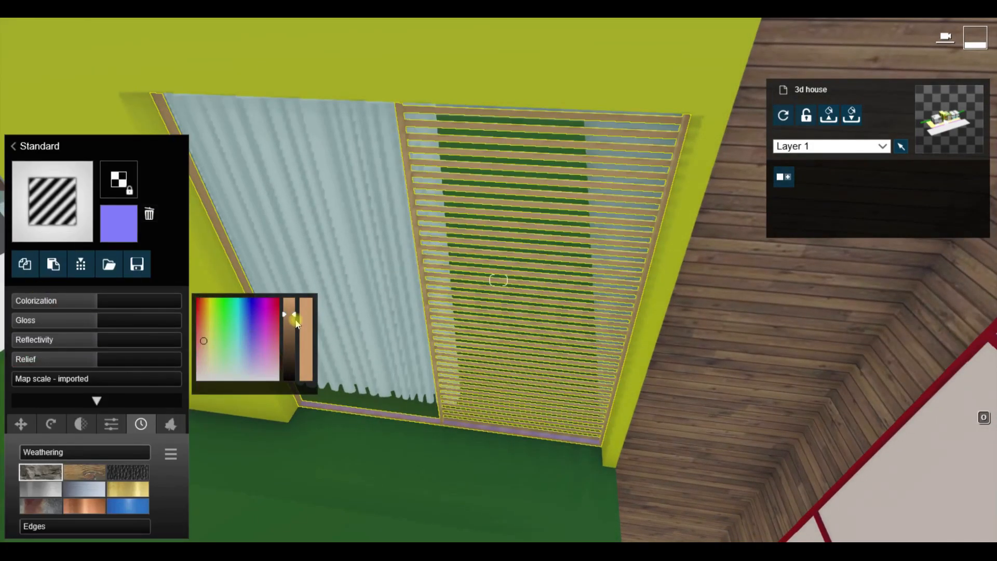
click(45, 321)
click(74, 338)
Assign a grey Standard material to the red mullions of the large glass wall.
right_drag(340, 334, 483, 386)
key(s)
key(w)
click(614, 423)
click(43, 290)
click(197, 381)
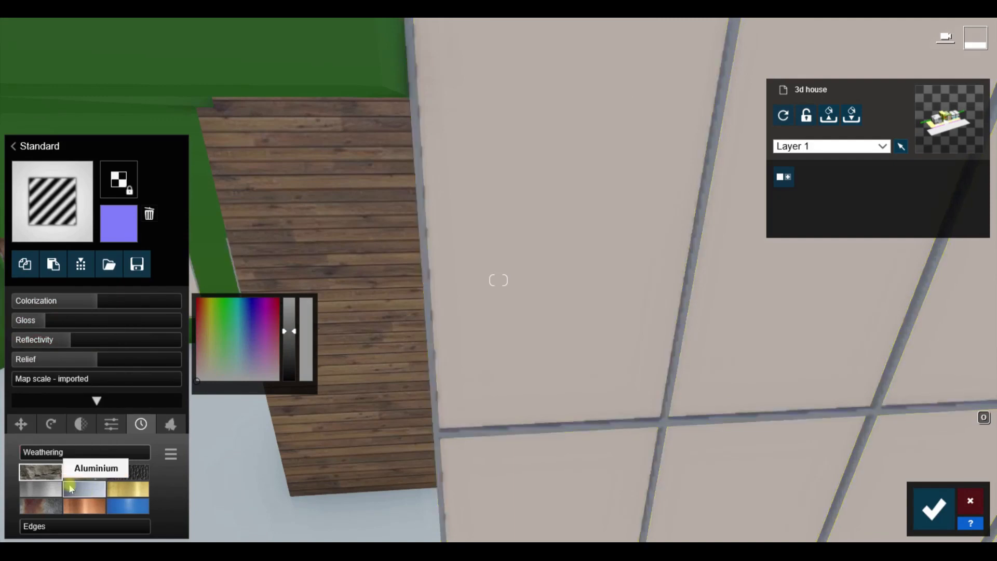
Apply the outdoor glass material Glass Panels Volume 004 to the panes of the large glass wall.
click(470, 333)
click(130, 108)
click(133, 150)
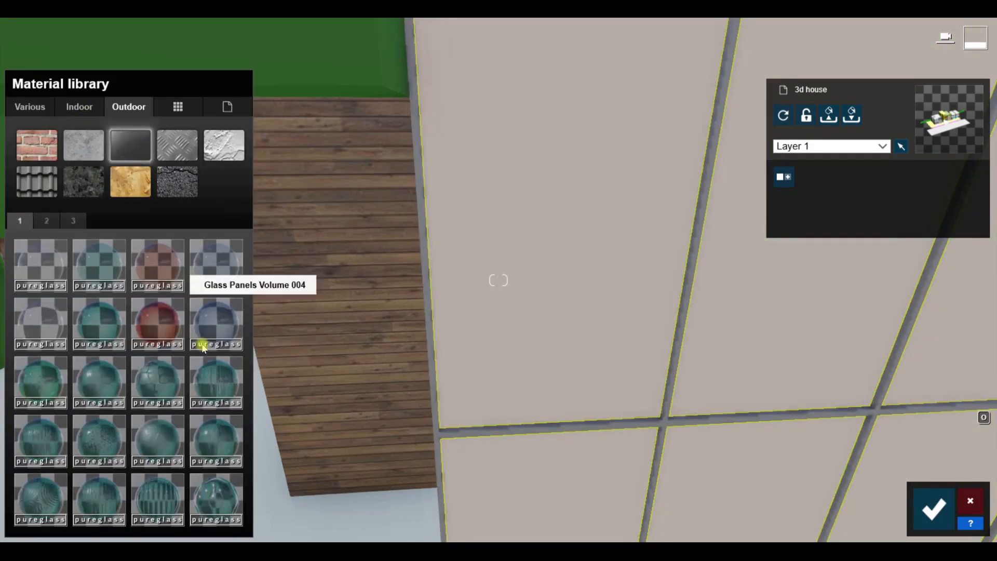
click(203, 335)
Tint the large glass wall's panes medium grey and raise their reflectivity.
click(60, 338)
click(87, 450)
drag(128, 385, 129, 404)
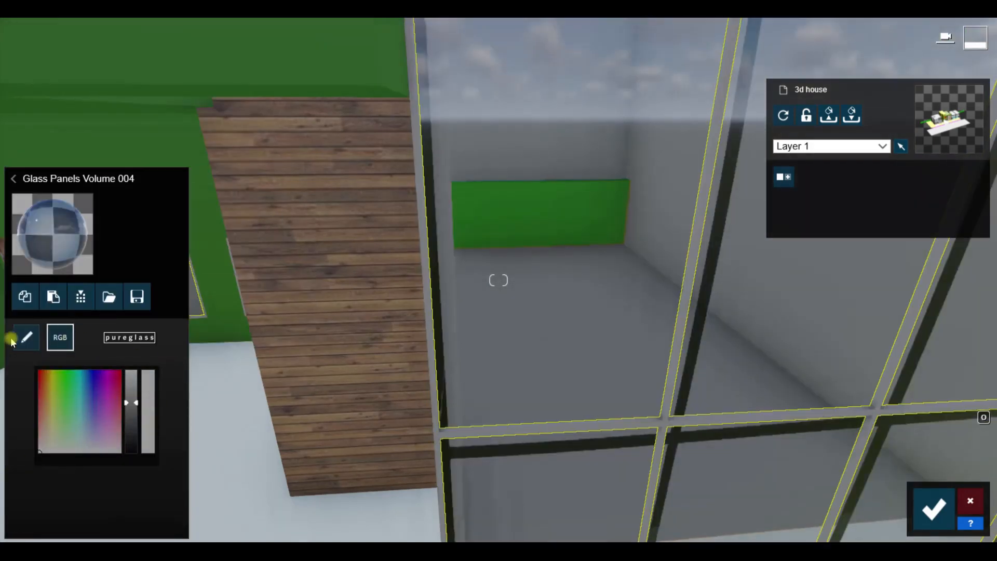
click(26, 337)
drag(59, 387, 138, 389)
key(s)
key(s)
right_drag(499, 364, 459, 298)
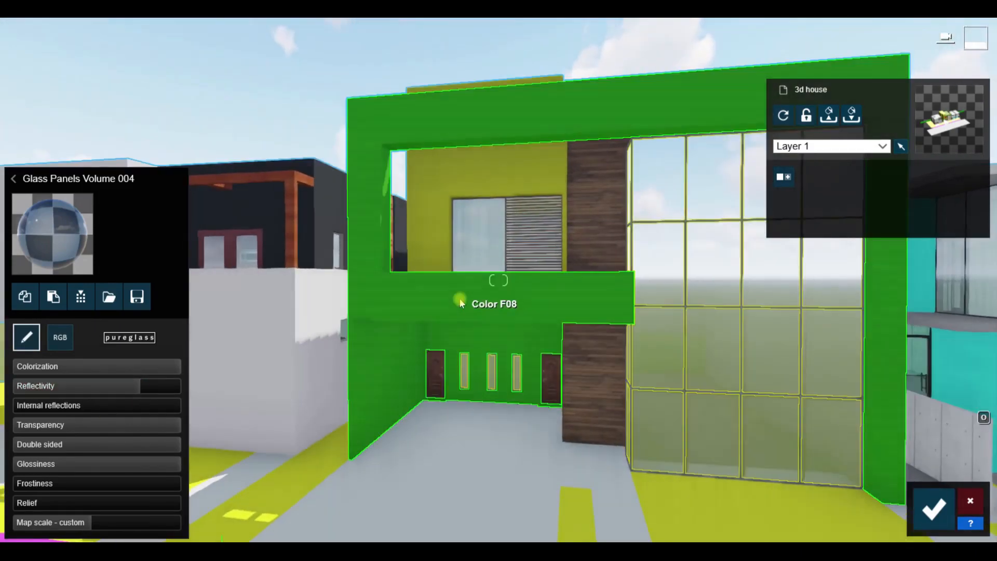
click(459, 298)
click(117, 113)
click(96, 156)
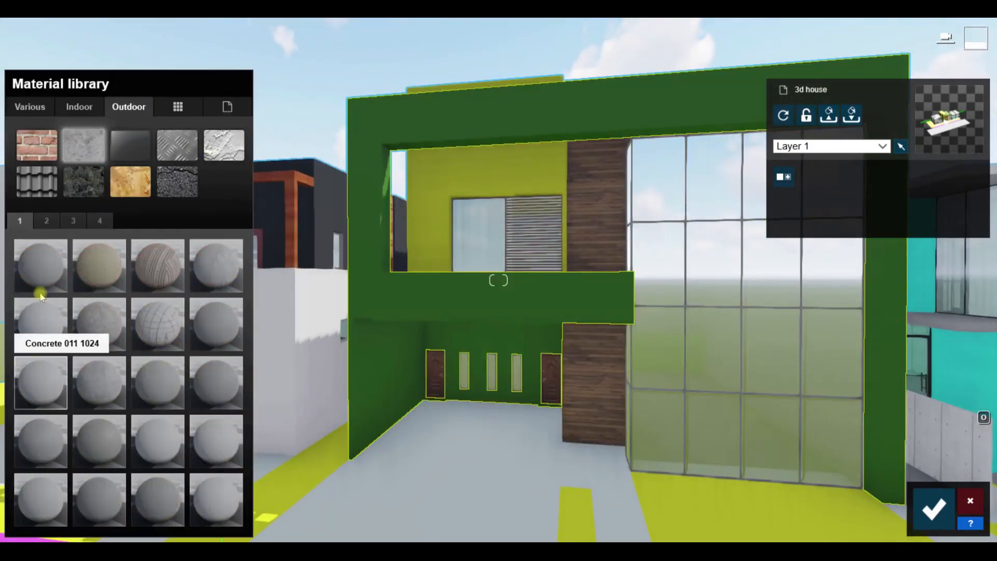
click(42, 319)
key(w)
click(224, 148)
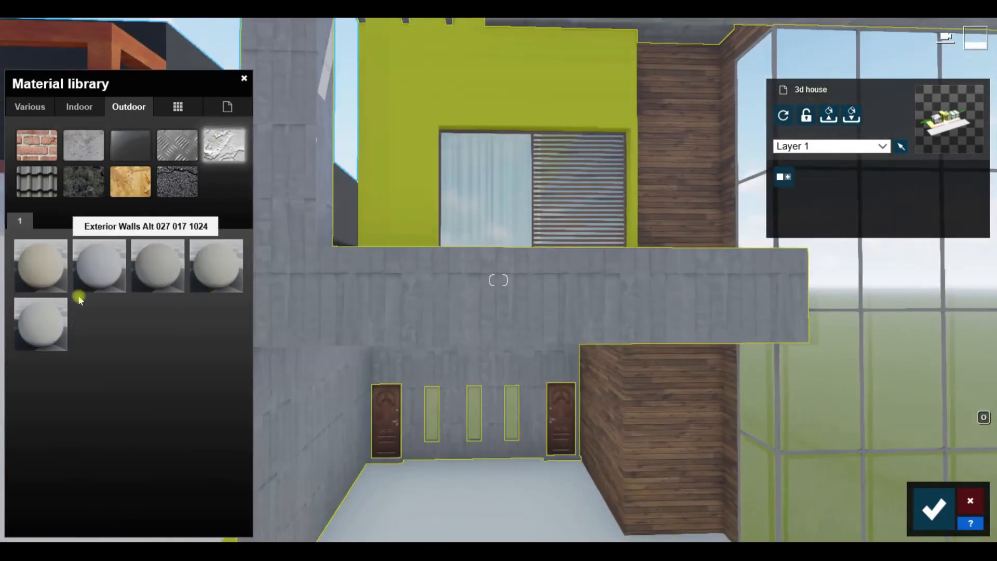
click(99, 282)
double_click(103, 283)
Raise the wall plaster's white colorization, set its map scale to about 3.2 and lower its gloss.
key(w)
drag(64, 302, 117, 305)
drag(55, 380, 58, 380)
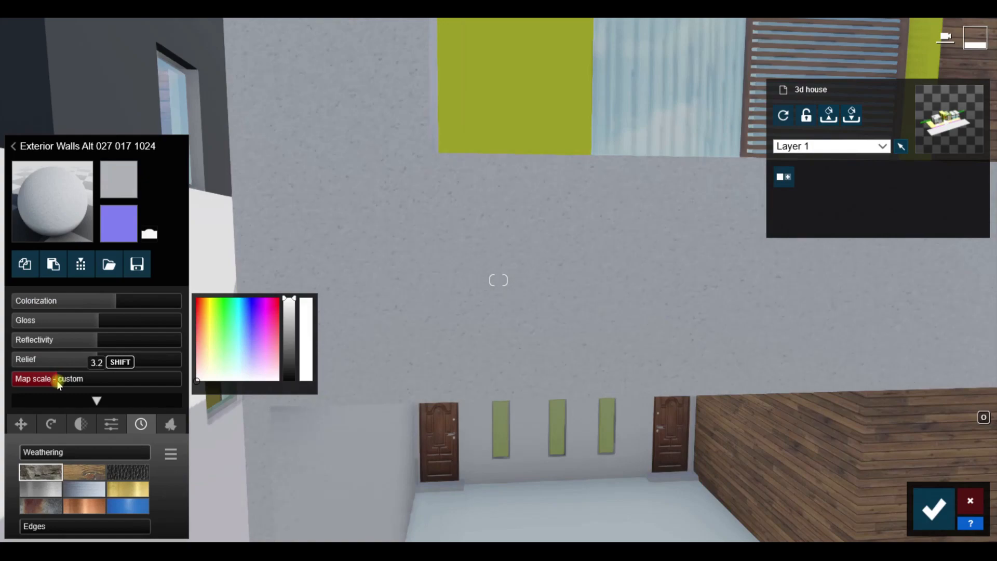
click(149, 234)
drag(43, 323, 35, 322)
Select the main house's yellow upper walls and try an outdoor stone material on them.
key(s)
mouse_move(395, 322)
right_down()
mouse_move(363, 327)
mouse_move(407, 336)
right_up()
key(w)
click(407, 336)
click(41, 281)
click(56, 222)
click(79, 106)
click(125, 111)
click(80, 186)
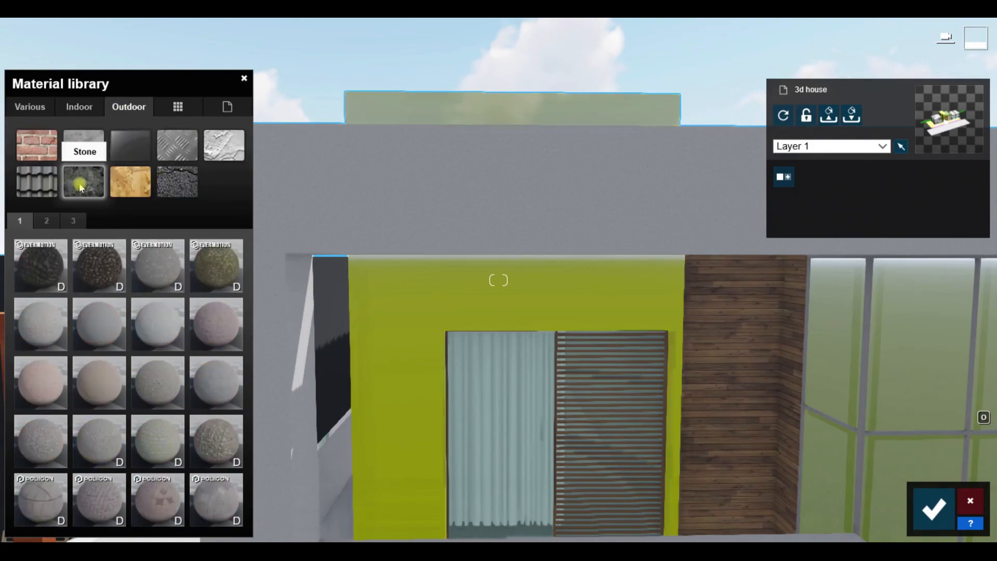
click(40, 381)
key(w)
right_drag(332, 332, 332, 374)
Replace the upper walls' material with the outdoor concrete Concrete 015 1024.
click(85, 148)
click(42, 319)
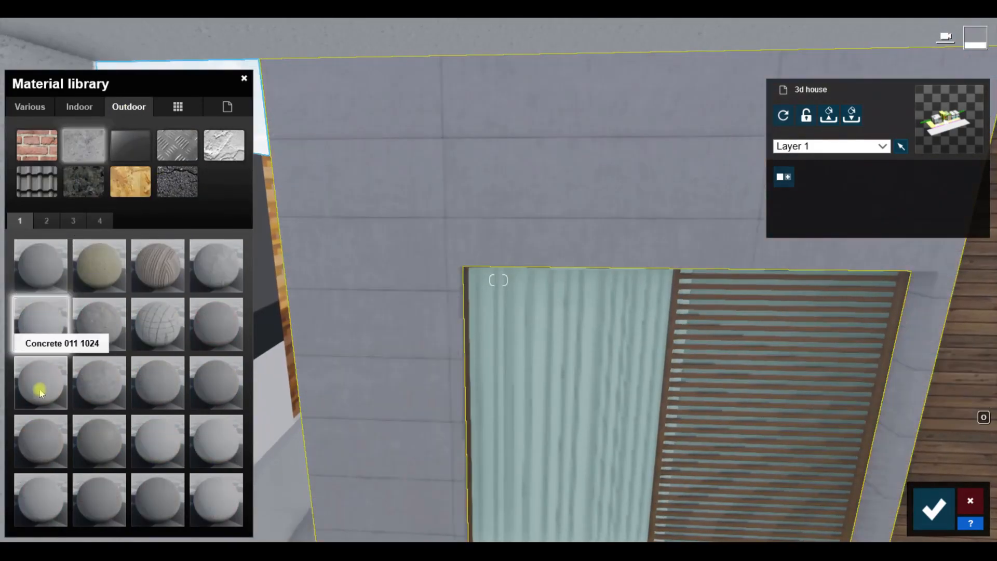
click(50, 437)
click(50, 437)
right_drag(452, 363, 458, 325)
key(w)
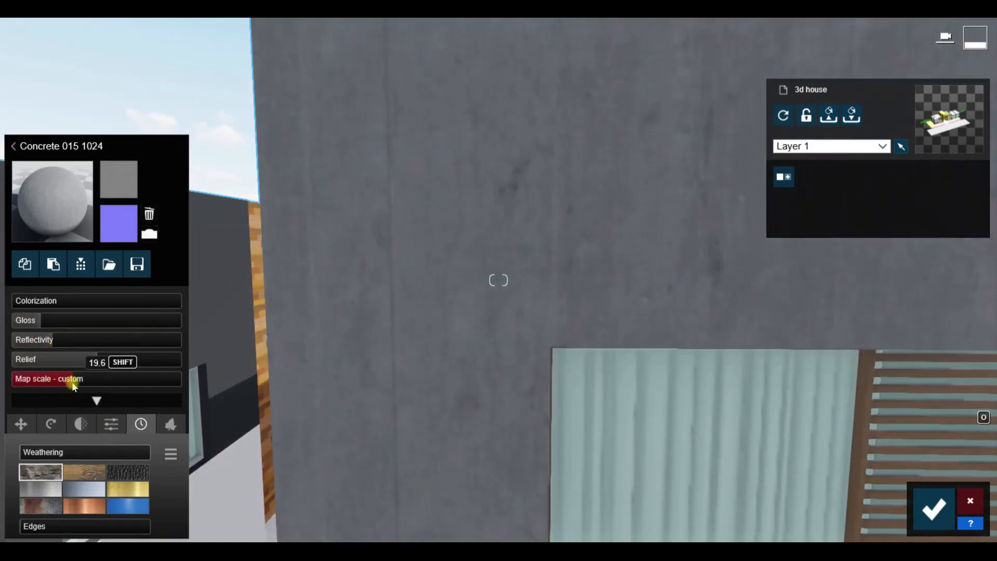
Assign a medium grey Standard material to the cyan walls of the neighbouring house.
key(s)
key(w)
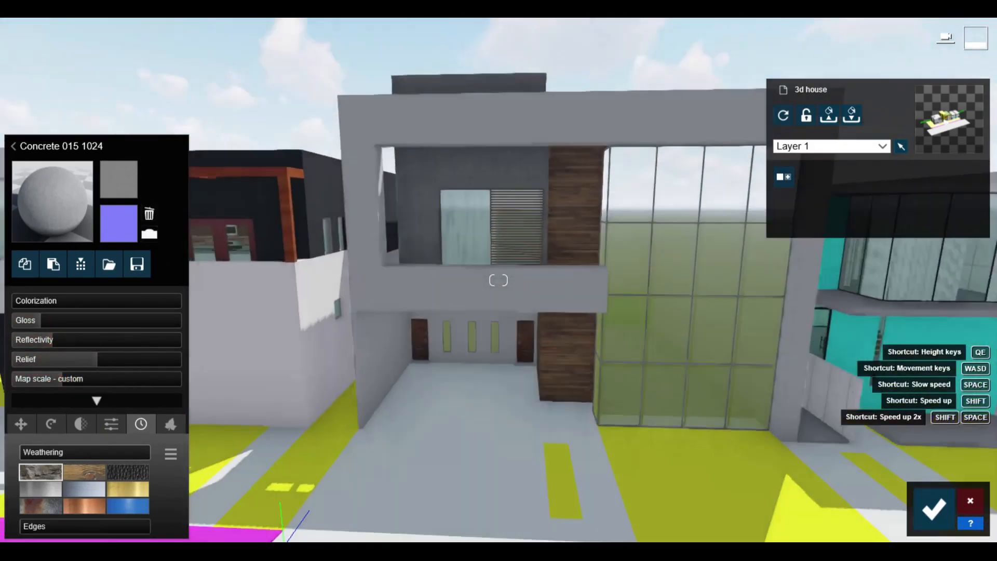
right_drag(65, 387, 26, 302)
click(25, 301)
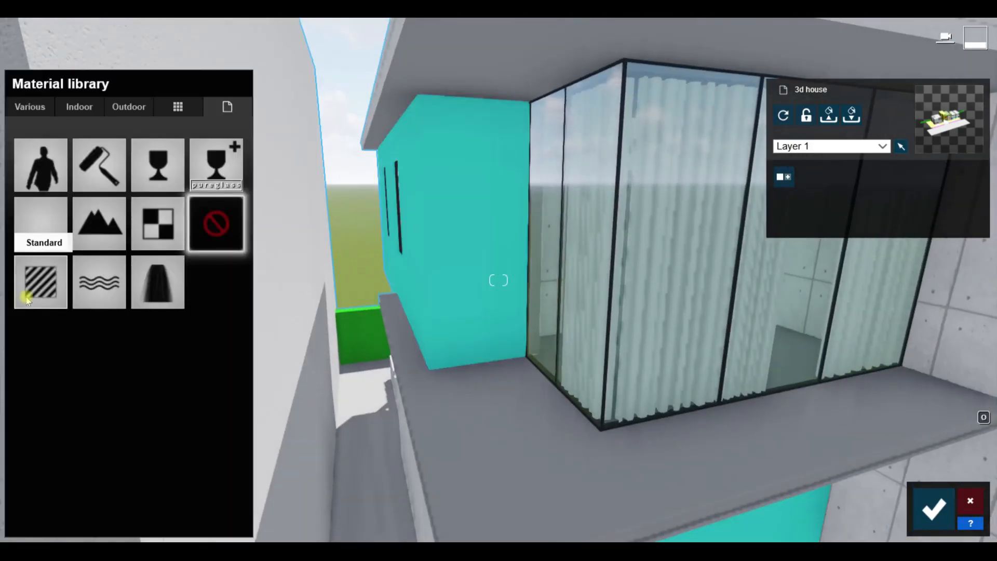
click(26, 297)
click(261, 381)
click(290, 325)
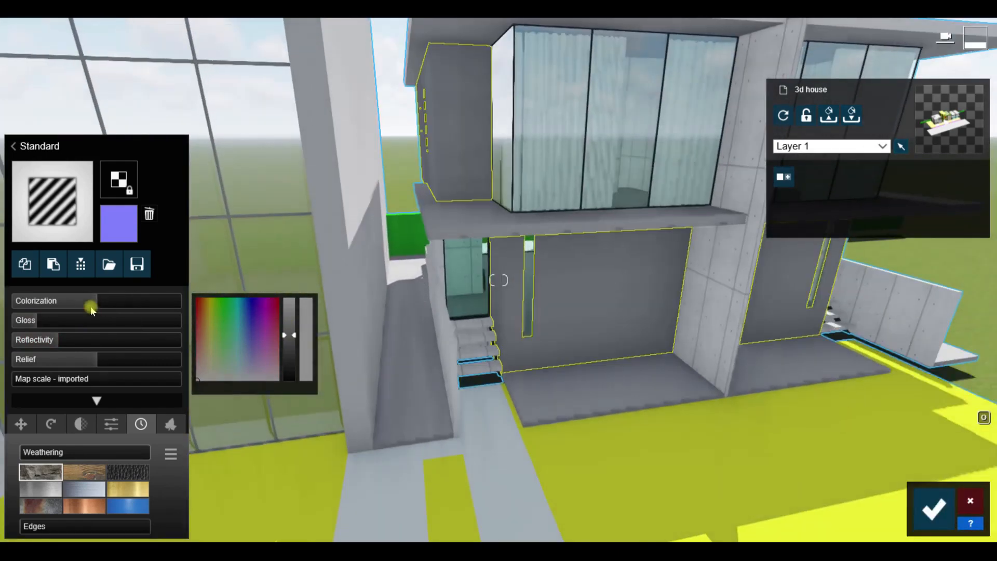
click(293, 331)
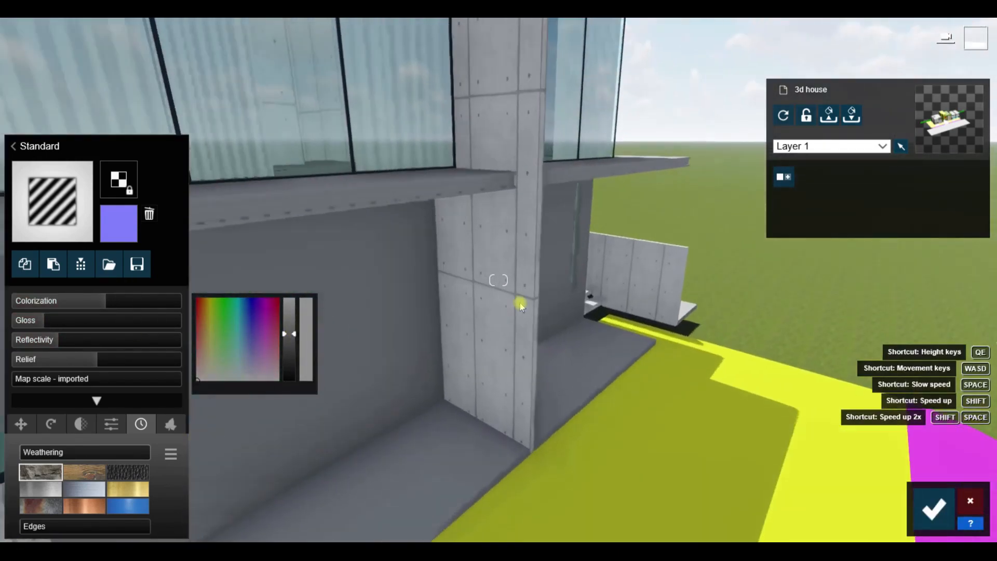
Assign a Standard material to the neighbouring house's concrete dividing wall and darken its white tint to light grey.
click(14, 146)
click(44, 278)
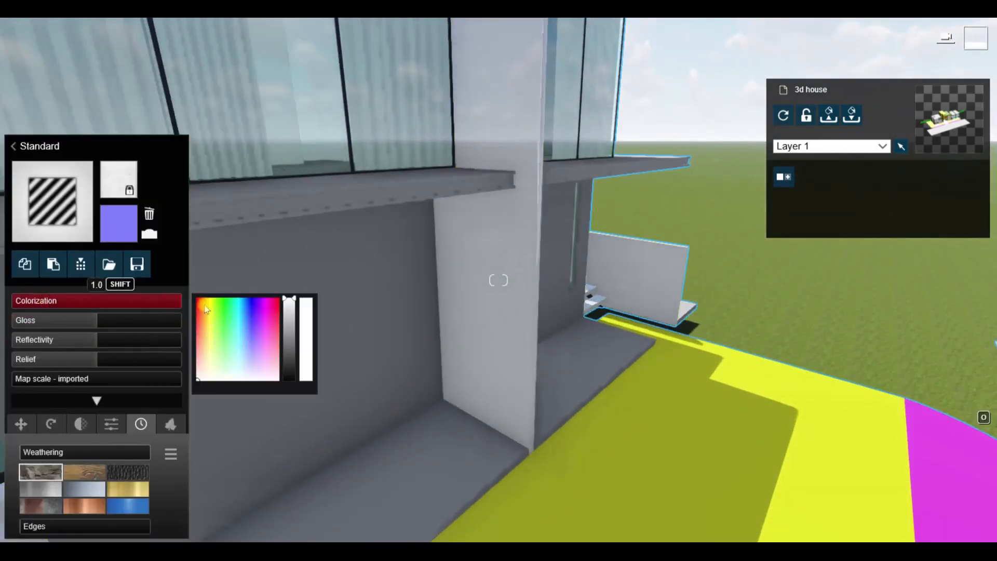
click(289, 310)
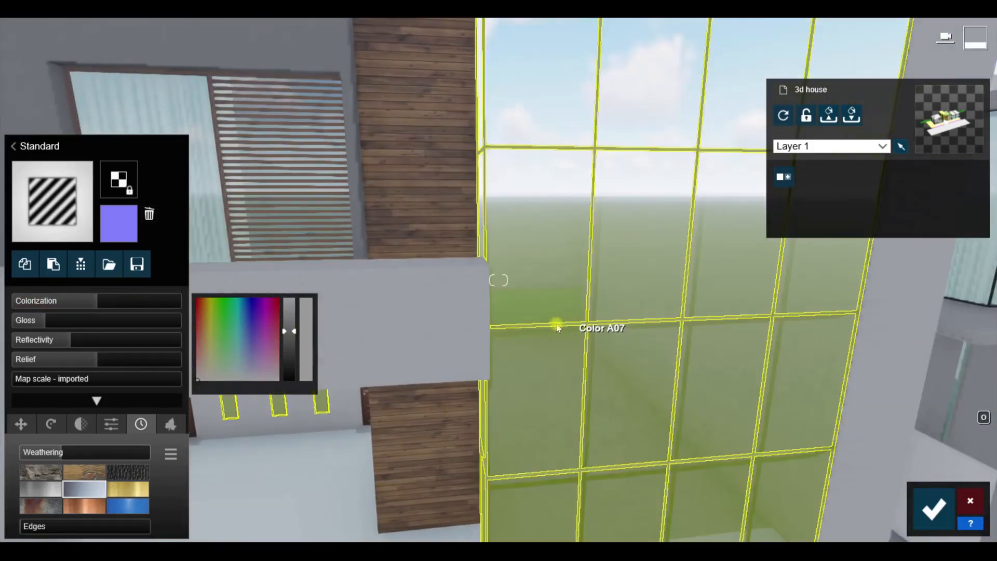
Darken the grey colour of the large glass wall's mullions.
drag(289, 331, 289, 345)
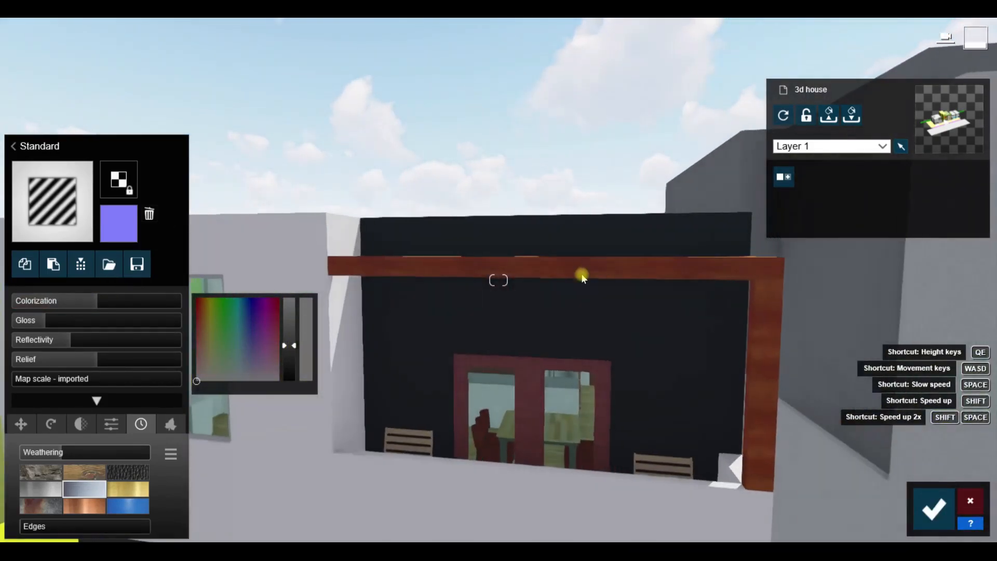
Assign a Standard material to the other neighbouring house's wooden terrace beam and post, and raise its white colorization.
click(583, 270)
click(571, 281)
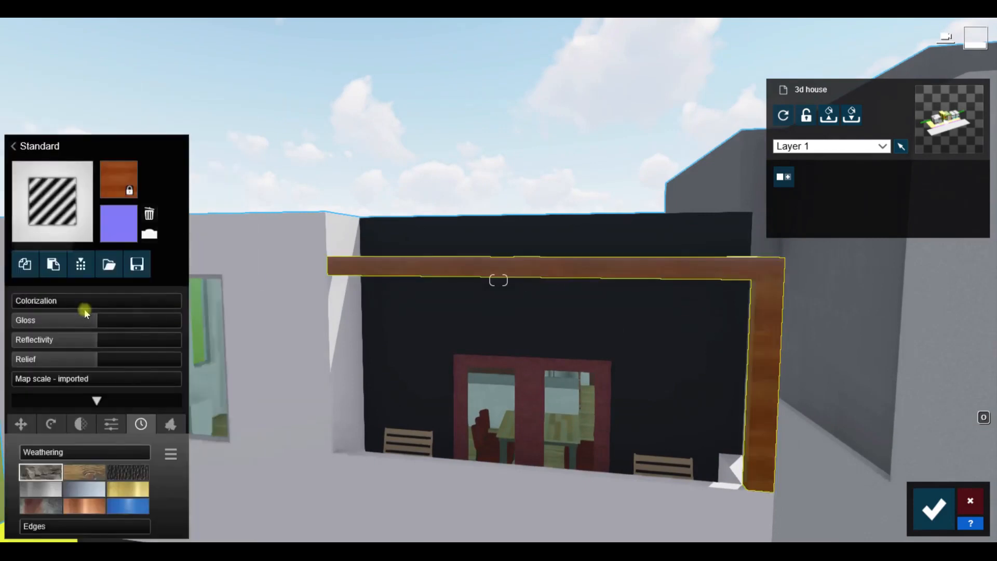
drag(85, 309, 159, 310)
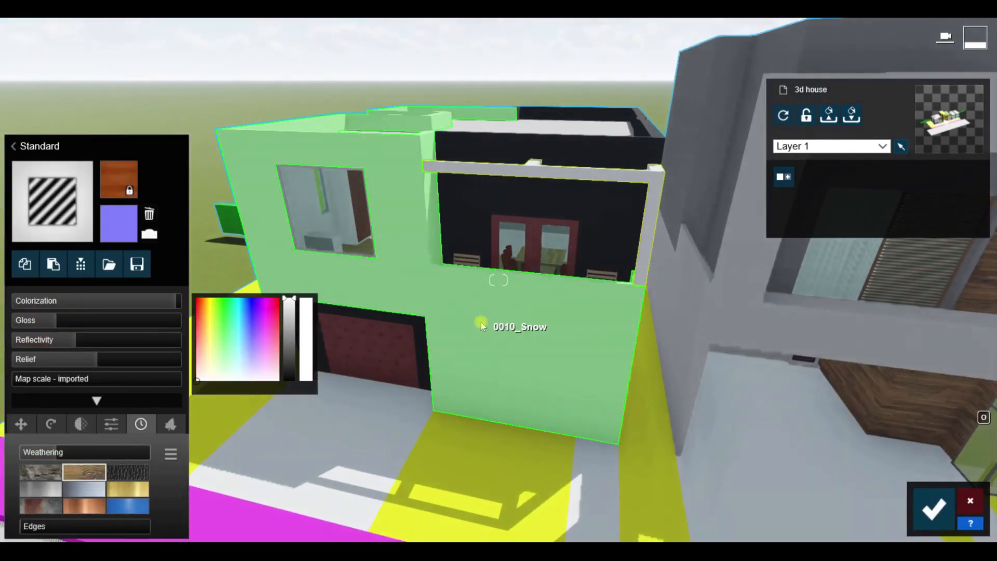
Give the walls of the neighbouring house with the red garage door a light grey Standard material with 0.5 reflectivity and 0.1 weathering.
click(480, 322)
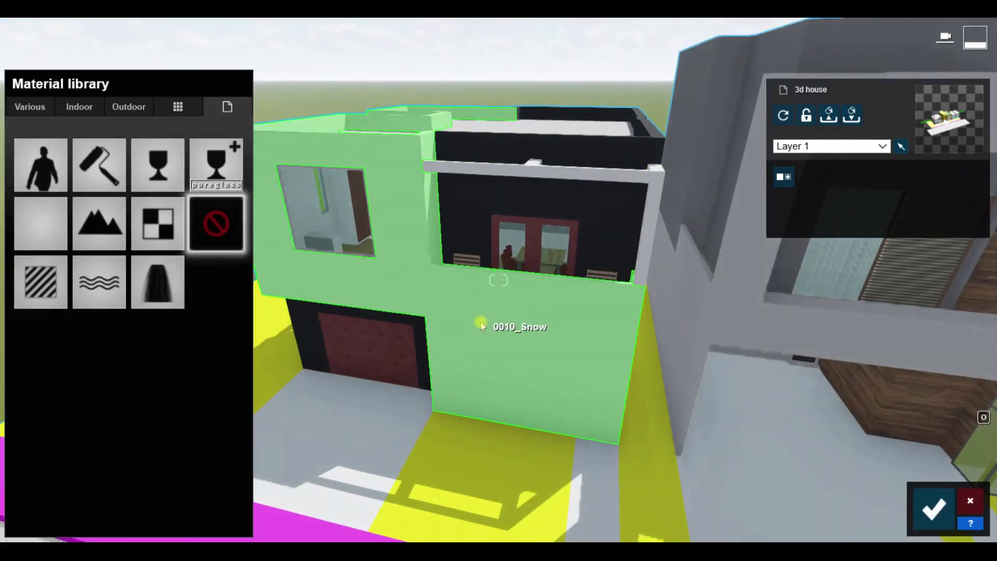
click(290, 314)
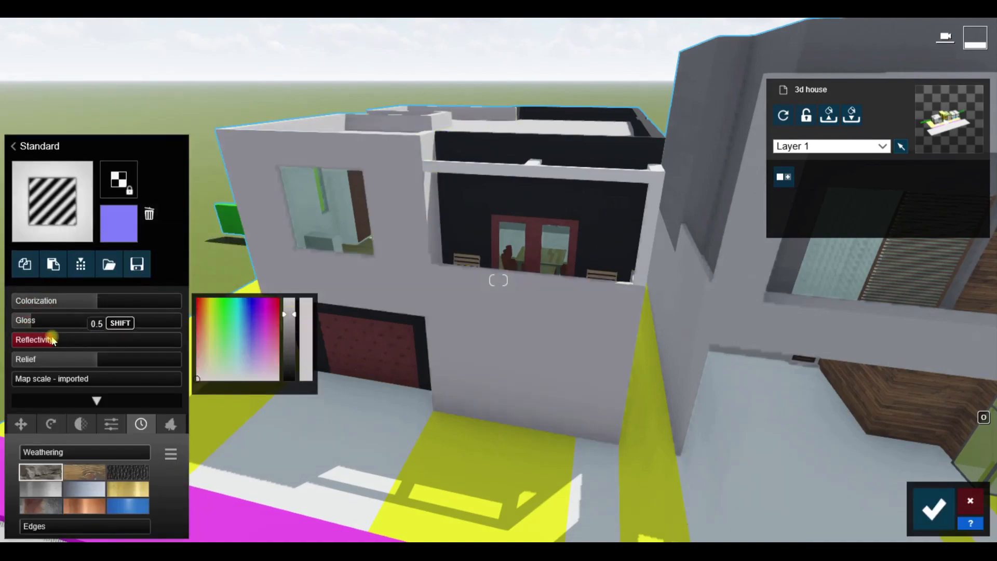
key(s)
key(w)
click(25, 454)
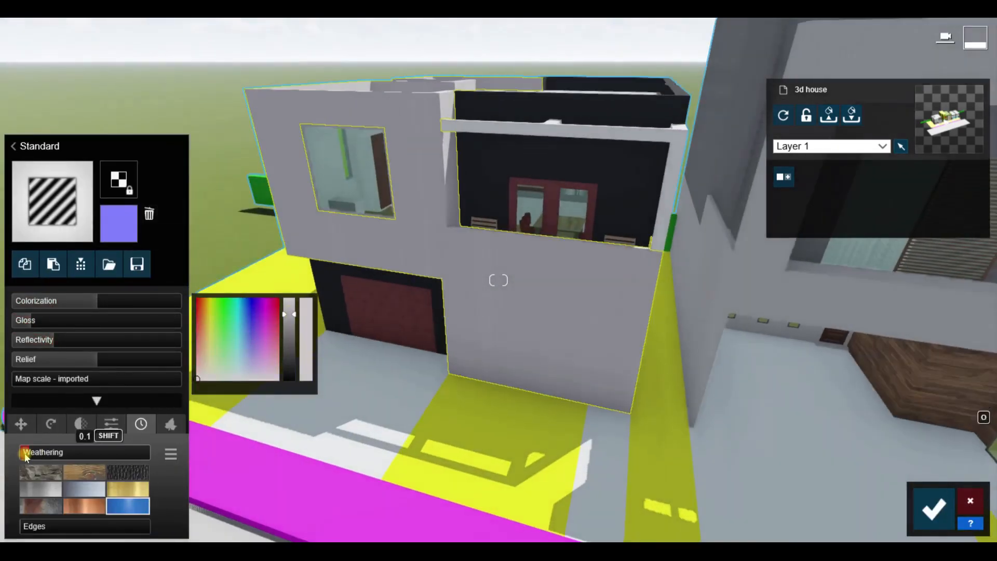
Assign a Standard material to the black walls around that house's balcony and garage, reduce its gloss and lighten it to dark grey.
key(s)
key(w)
right_drag(540, 291, 551, 389)
key(s)
right_drag(545, 291, 550, 240)
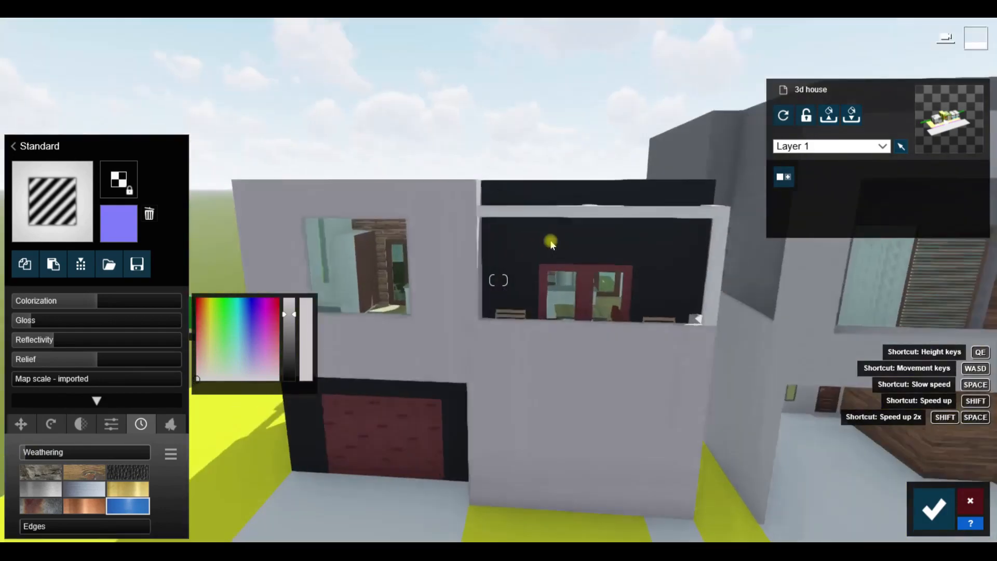
click(636, 280)
click(43, 304)
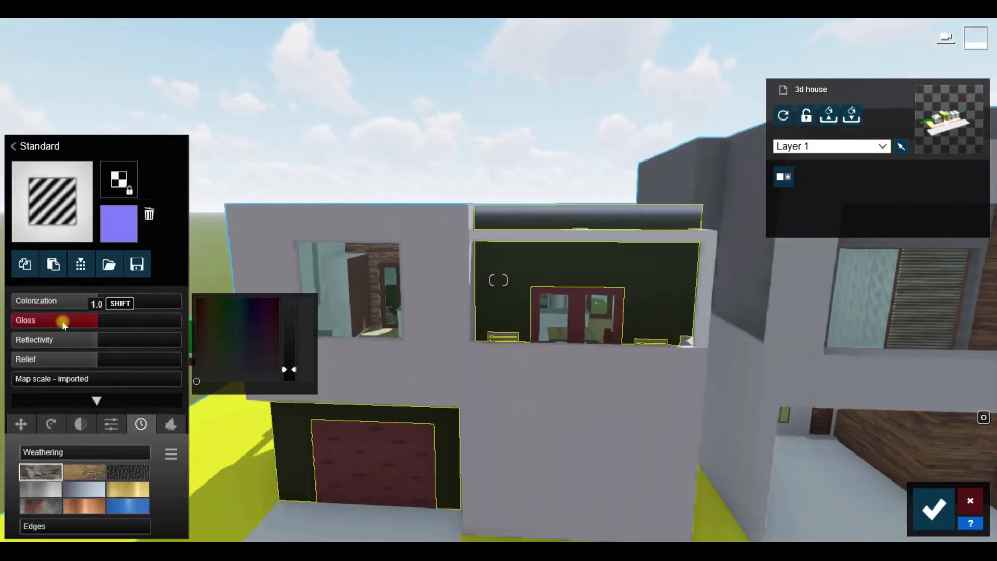
drag(61, 320, 40, 321)
drag(289, 355, 289, 345)
Assign a Standard material to the red balcony door and raise its white colorization to the maximum.
key(w)
mouse_move(498, 291)
right_down()
mouse_move(542, 267)
mouse_move(517, 296)
mouse_move(511, 275)
right_up()
key(s)
key(w)
key(w)
click(521, 305)
click(41, 288)
drag(78, 302, 179, 303)
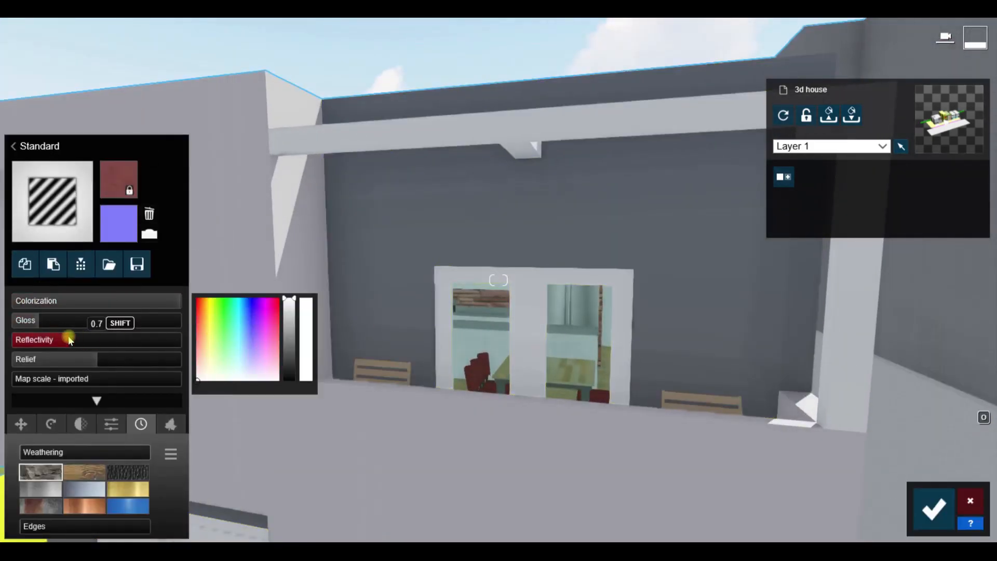
Apply a light grey granular outdoor material to the magenta sidewalk in front of the houses.
scroll(415, 291, down, 5)
scroll(469, 307, up, 4)
right_drag(511, 304, 504, 389)
click(502, 318)
scroll(501, 317, down, 5)
scroll(473, 270, up, 5)
right_drag(446, 264, 487, 272)
click(486, 272)
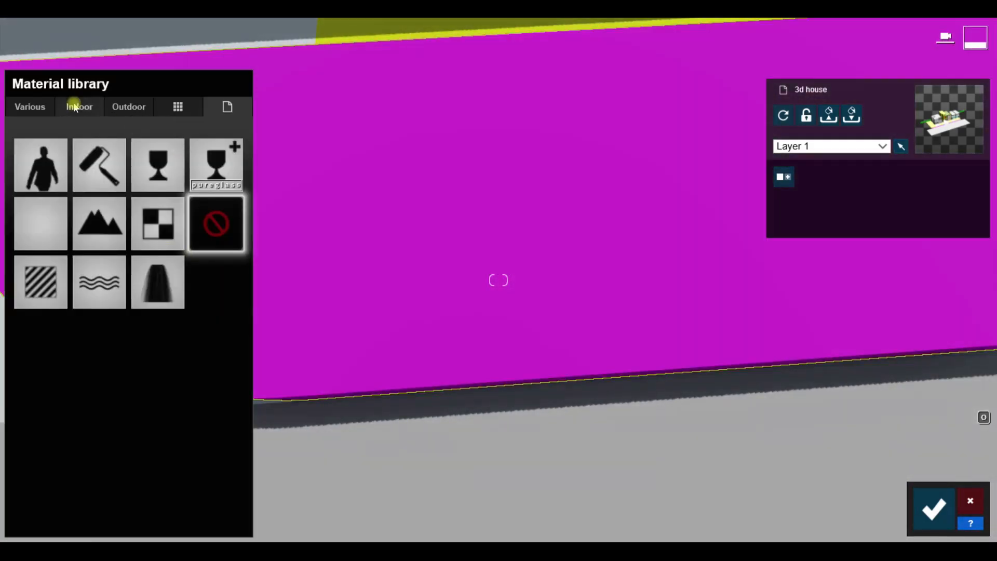
click(75, 106)
click(129, 106)
click(83, 181)
click(161, 443)
click(162, 444)
scroll(451, 306, down, 3)
right_drag(452, 307, 567, 390)
scroll(431, 312, up, 3)
click(210, 390)
Apply the Polii CityStreet AsphaltGeneric Worn material to the green road surface.
click(568, 389)
click(129, 106)
click(177, 181)
click(151, 325)
click(46, 221)
click(157, 260)
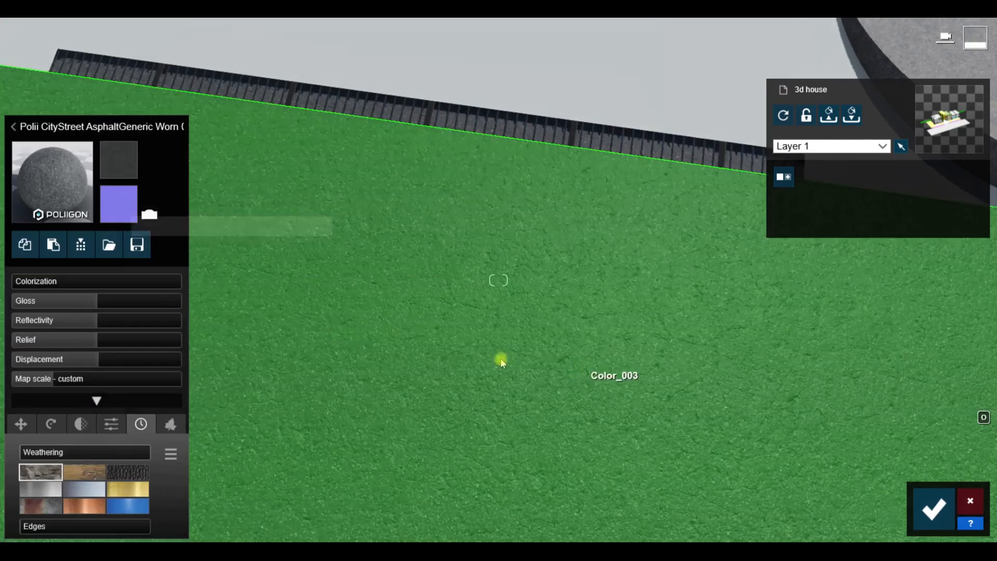
Lower the asphalt's gloss to about 0.5, reduce its reflectivity and tint it with a partial white colorization.
drag(72, 297, 56, 298)
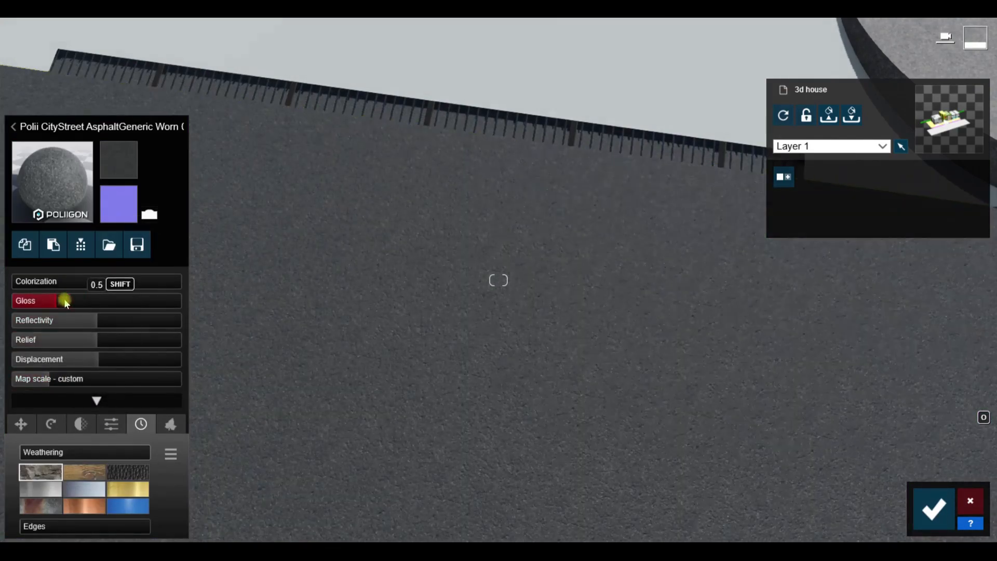
click(63, 319)
click(47, 282)
drag(291, 327, 288, 279)
drag(66, 282, 97, 283)
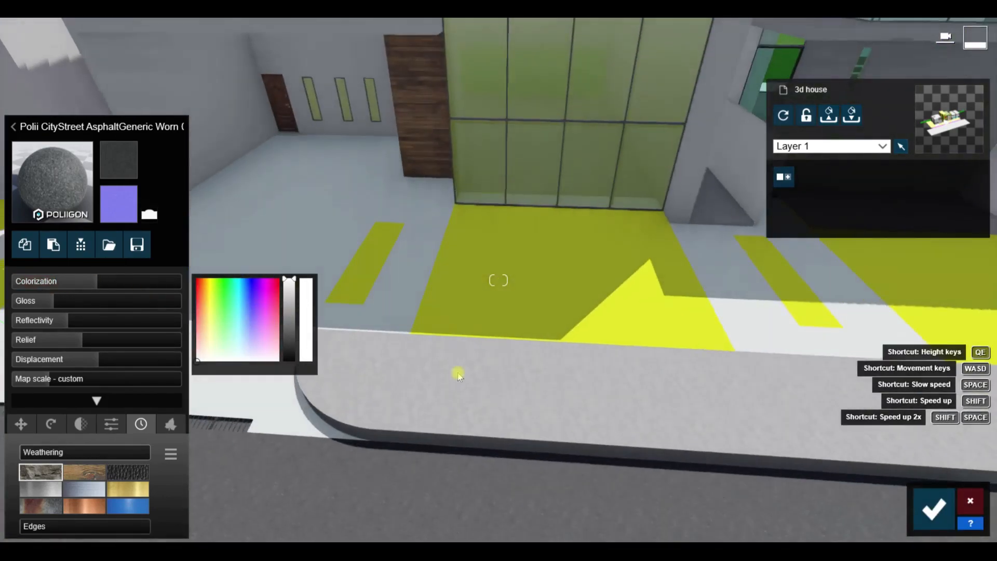
Apply the Clean Cut Grass 02 material to the yellow lawn areas and reduce its grass size and grass length.
click(457, 372)
click(30, 106)
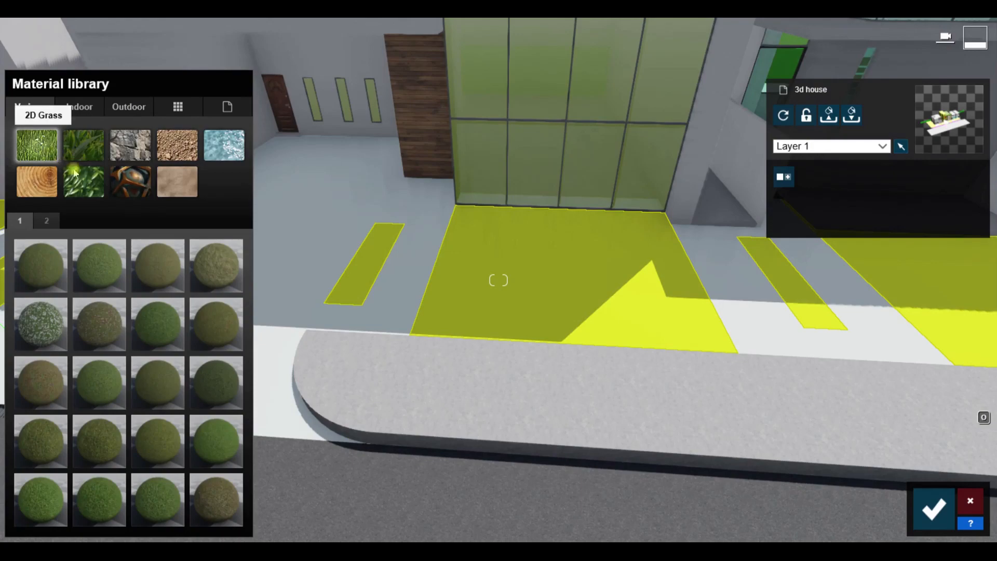
click(94, 147)
click(214, 326)
key(w)
right_drag(128, 327, 94, 362)
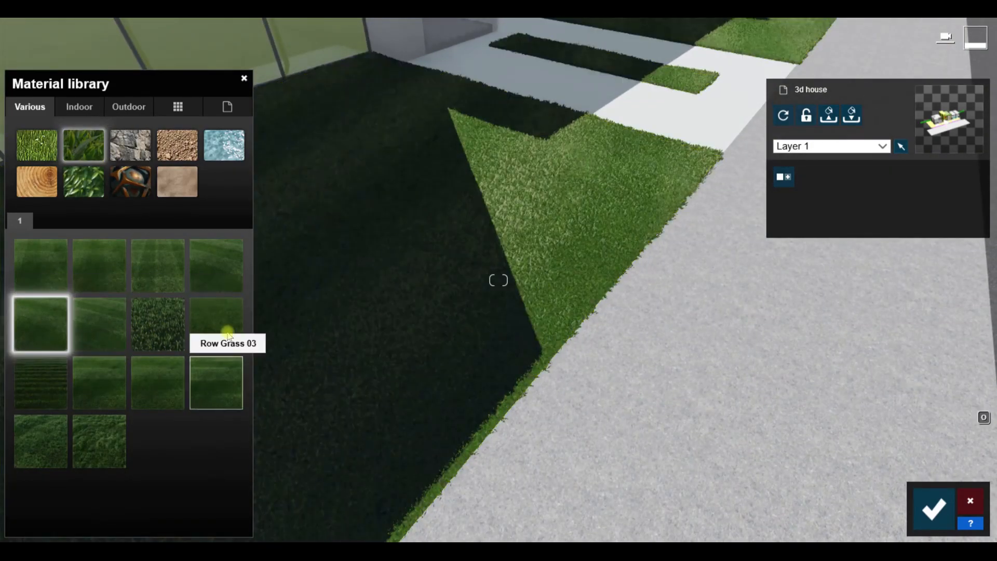
click(95, 401)
click(41, 440)
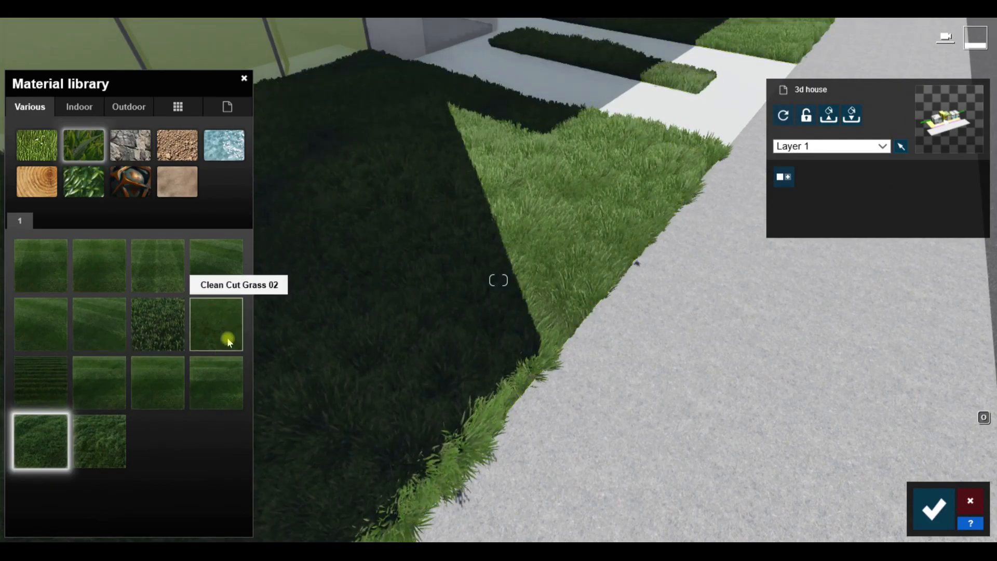
click(227, 340)
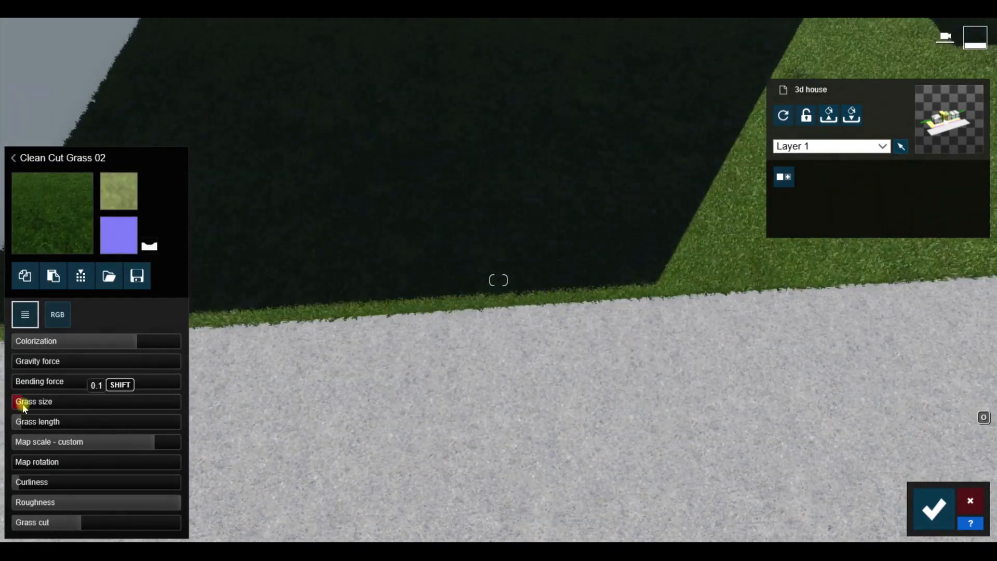
click(32, 423)
Create a movie clip with a front view of all three houses from a camera height of about 4.67 m.
key(s)
key(a)
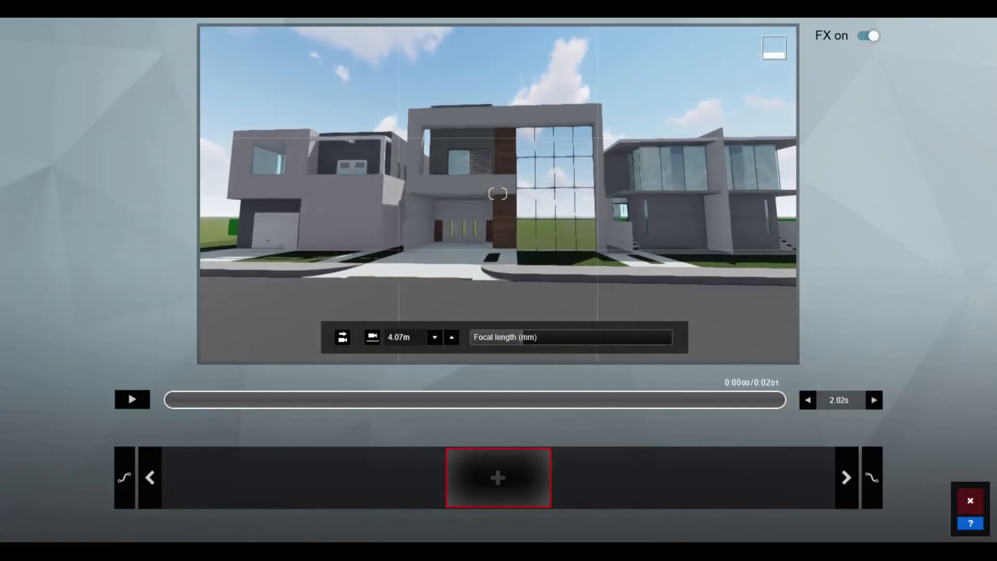
right_drag(498, 194, 517, 189)
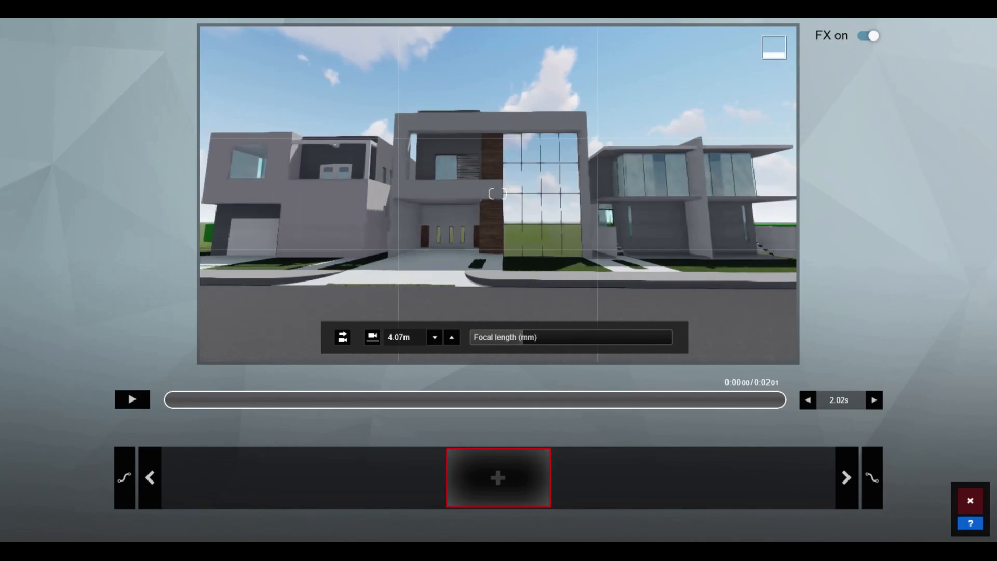
key(a)
key(e)
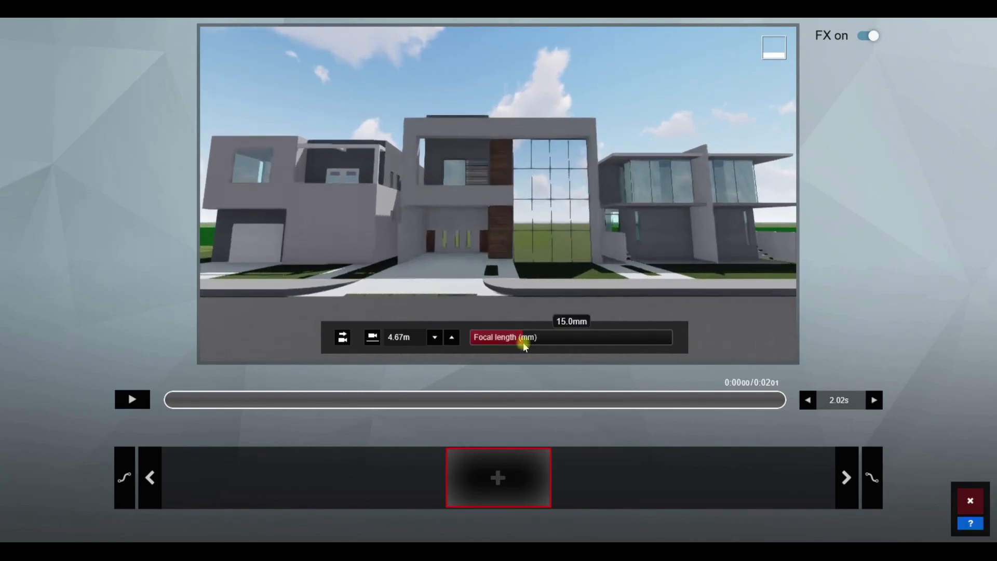
click(498, 476)
click(931, 512)
Apply the Realistic style to the clip and add the 2-Point Perspective effect.
click(609, 292)
click(109, 79)
click(501, 166)
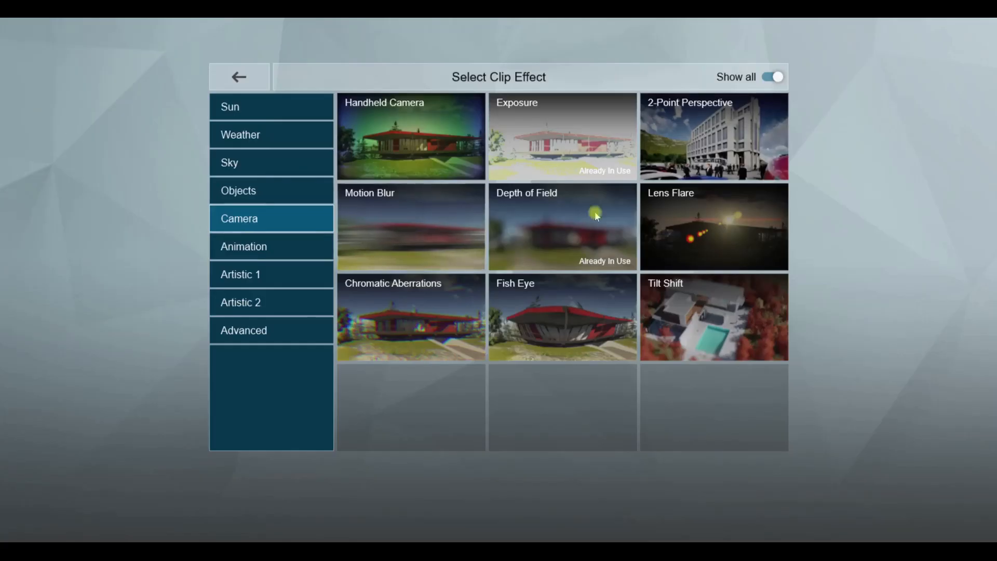
click(713, 134)
click(384, 283)
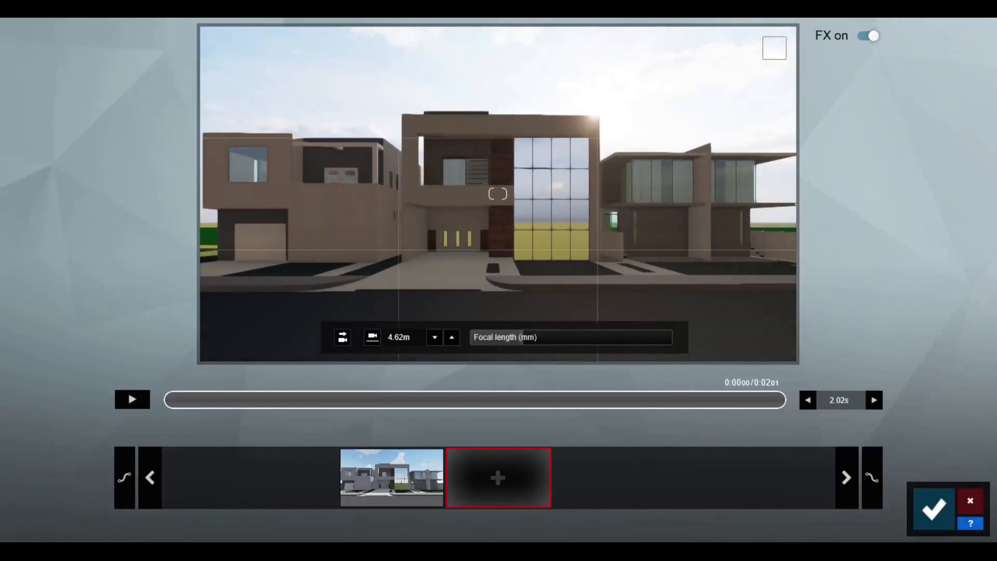
key(e)
right_drag(462, 213, 480, 196)
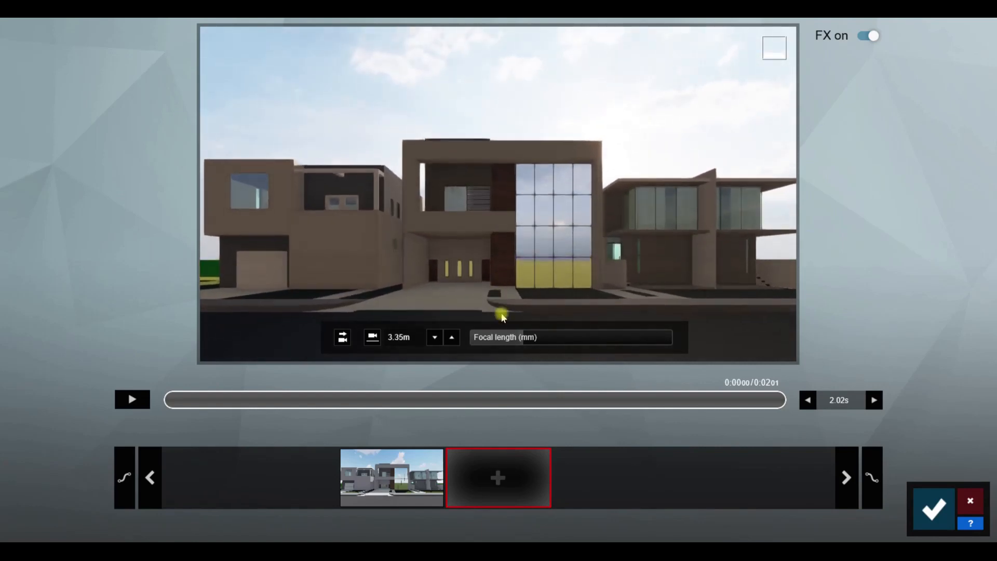
right_drag(506, 257, 511, 257)
key(q)
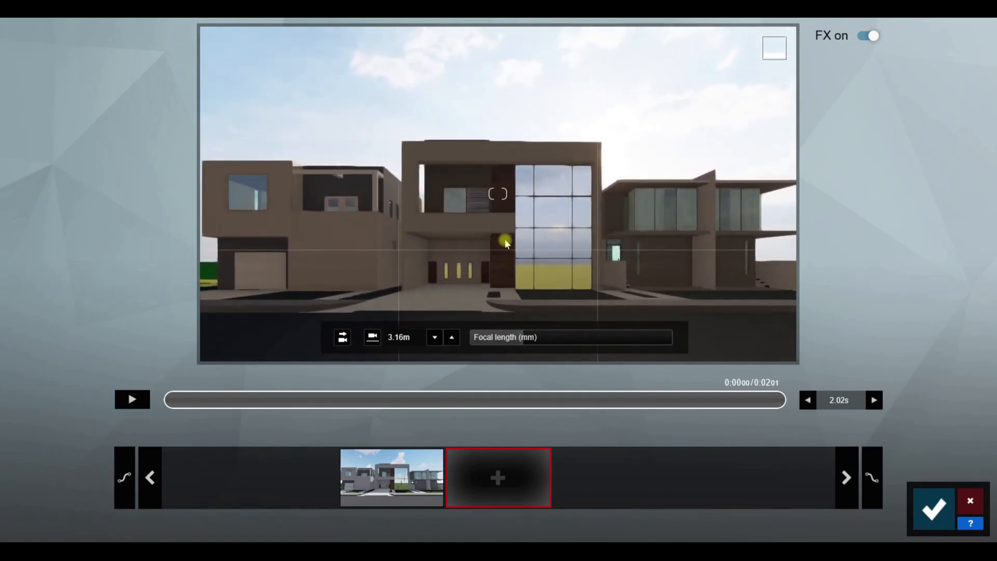
right_drag(503, 331, 478, 331)
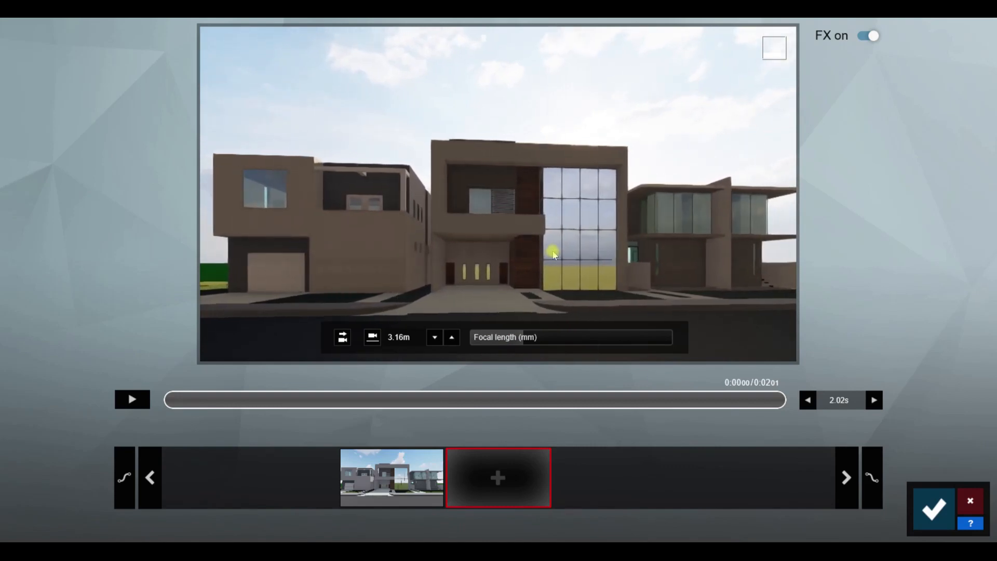
Lower the clip's camera to about 3.25 m, reframe the three houses and update the existing camera keyframe.
click(517, 463)
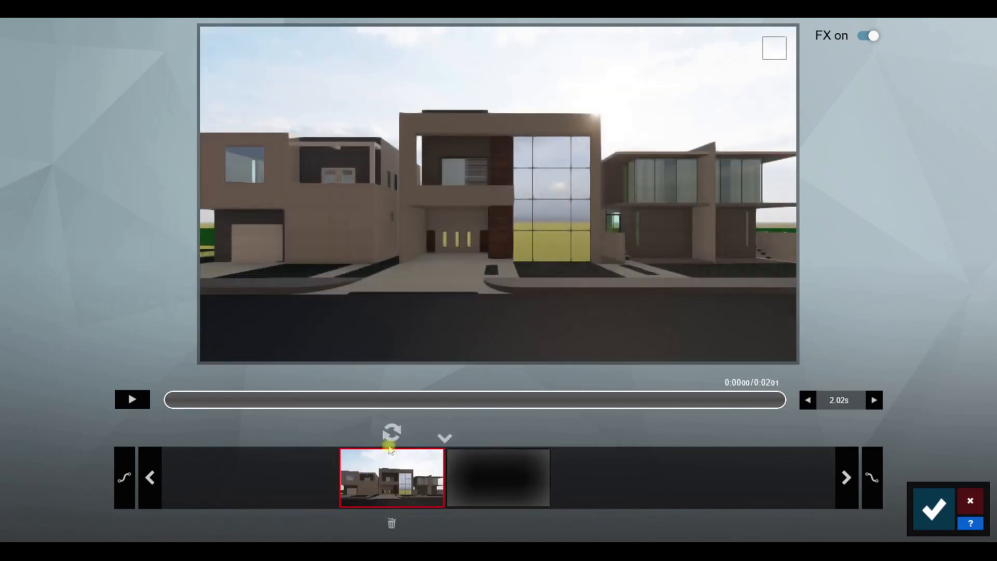
click(391, 435)
key(e)
right_drag(495, 316, 495, 298)
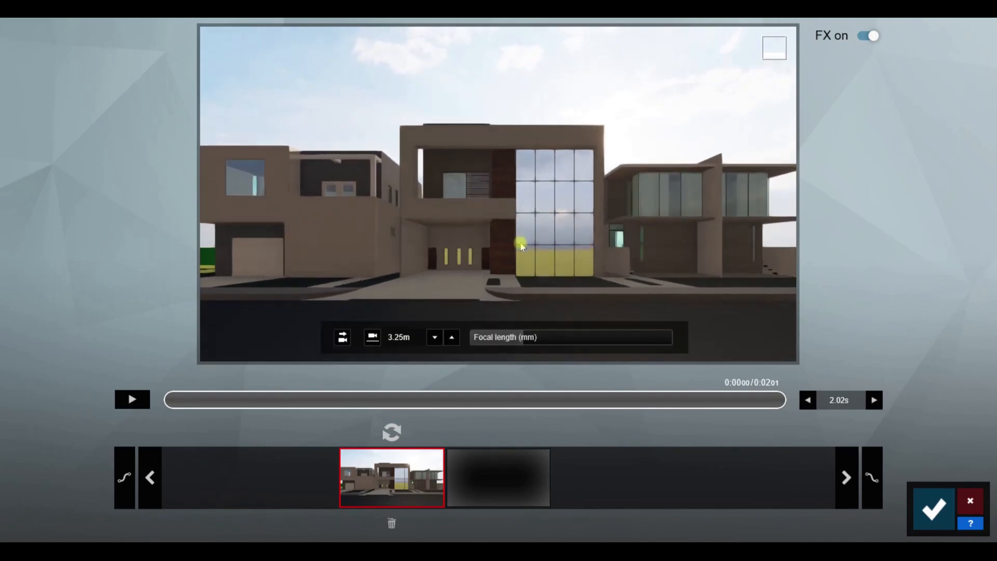
right_drag(521, 246, 522, 234)
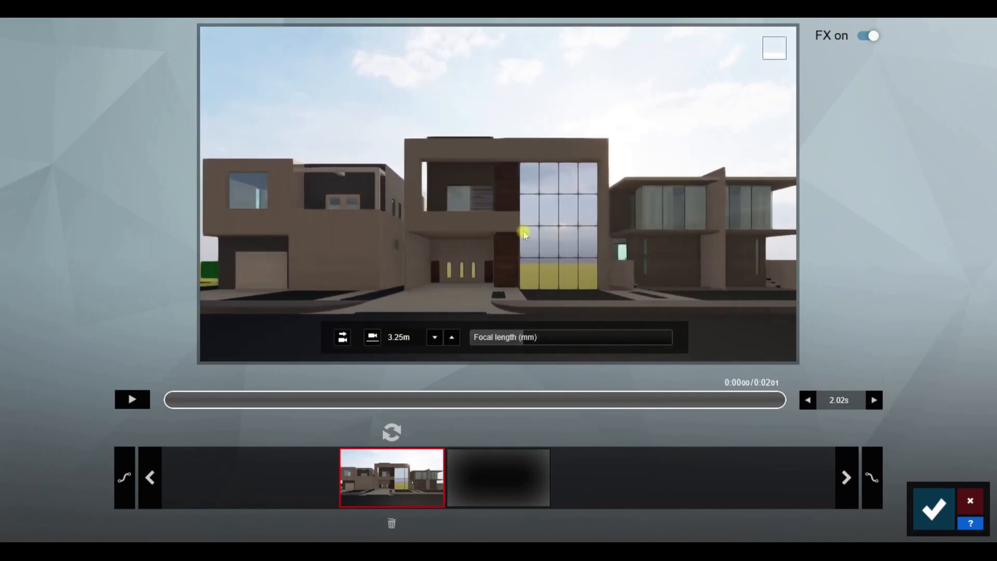
right_drag(523, 229, 511, 229)
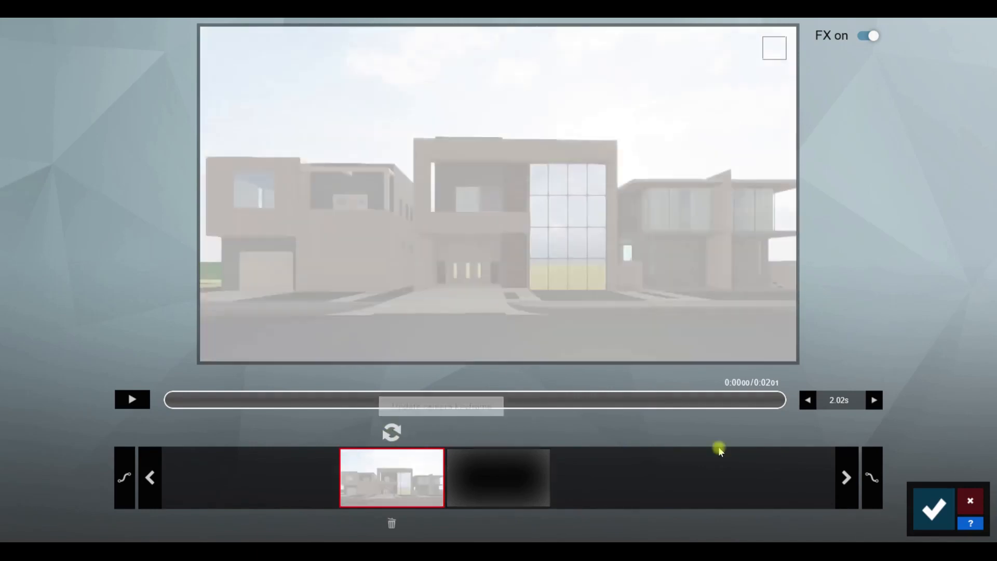
click(933, 508)
Return to the build scene and give the green boundary wall a light grey Standard material with reduced gloss and reflectivity.
click(934, 462)
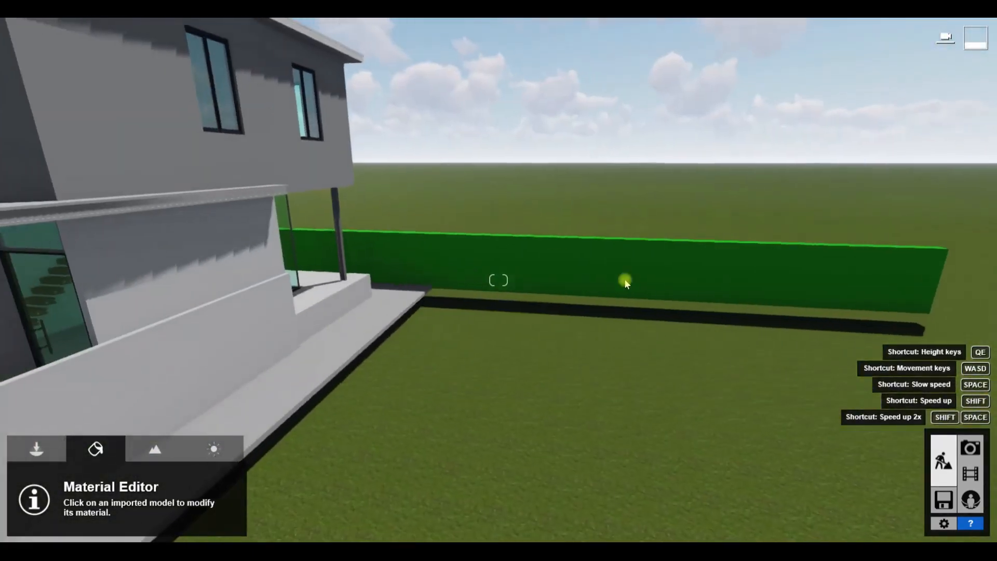
click(625, 283)
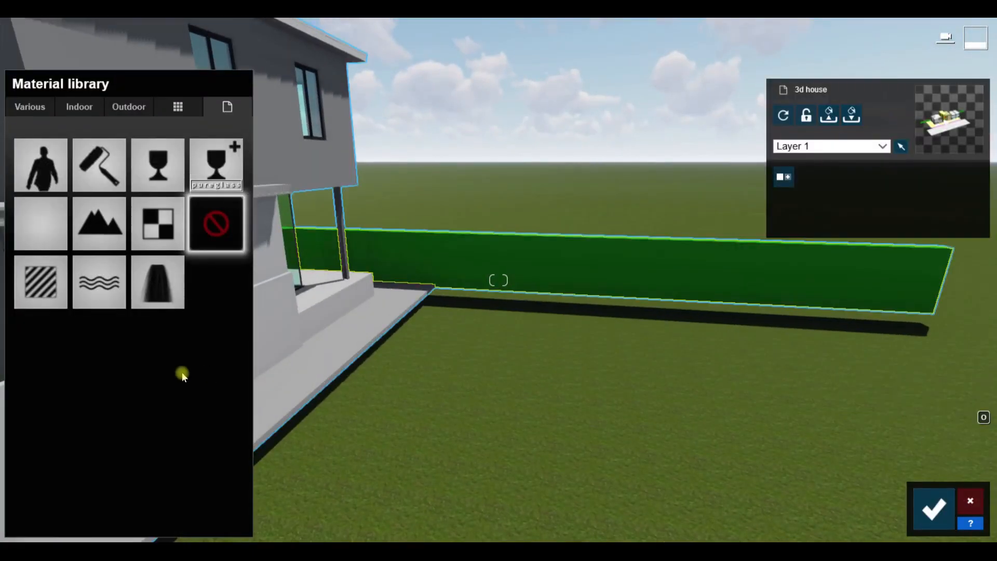
click(40, 299)
drag(293, 327, 294, 316)
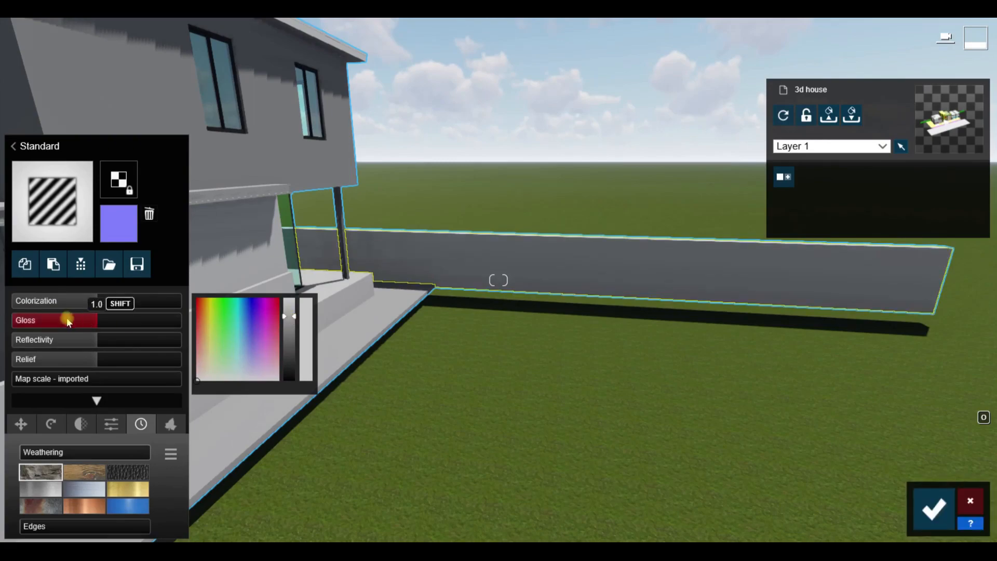
key(s)
right_drag(727, 281, 600, 298)
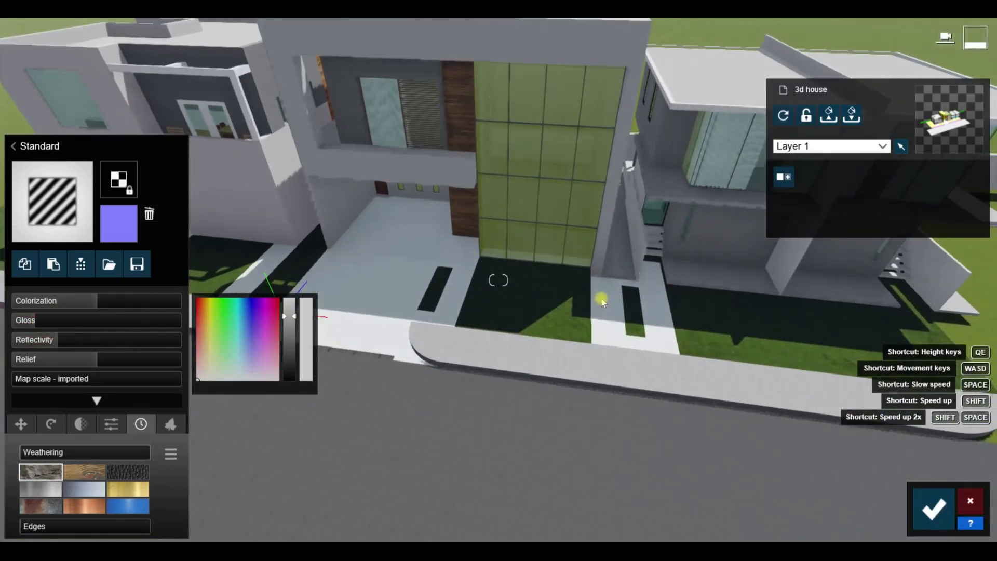
click(934, 506)
Place two CommonLinden L RT trees, one on the front lawn between two houses and one on the lawn beside the white garage door.
key(w)
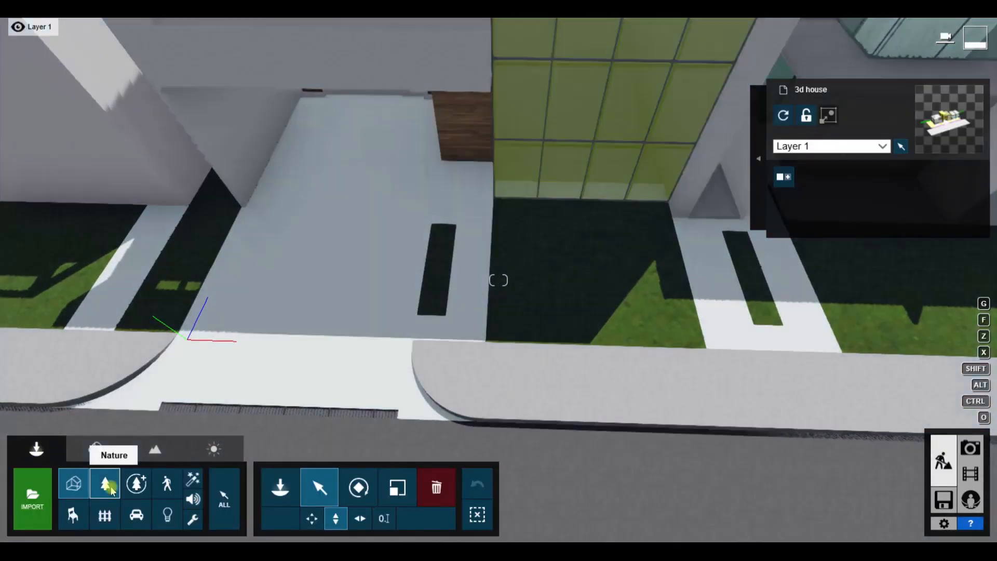
click(111, 489)
click(27, 118)
click(126, 218)
right_drag(525, 249, 441, 266)
click(454, 239)
key(s)
right_drag(945, 384, 852, 356)
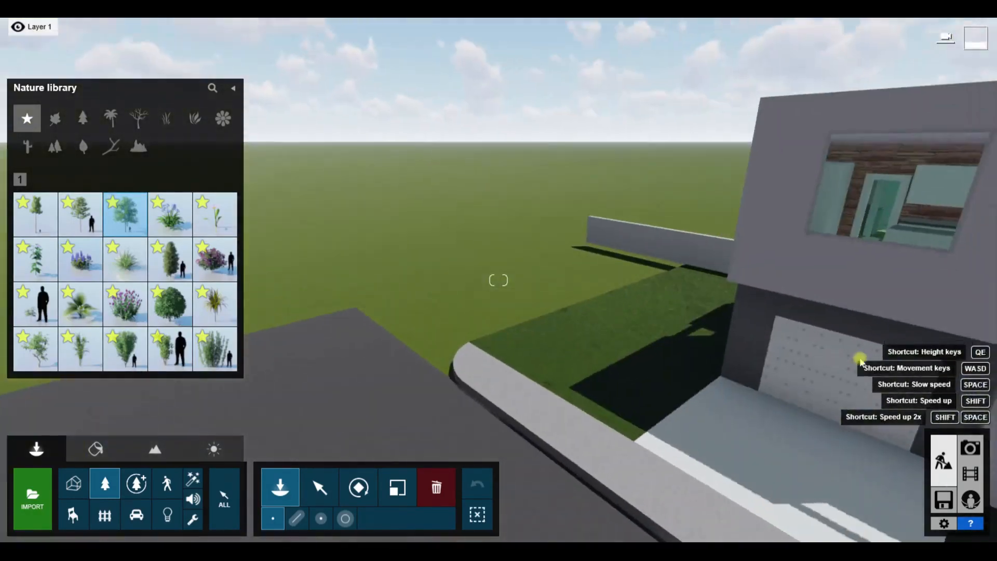
click(633, 373)
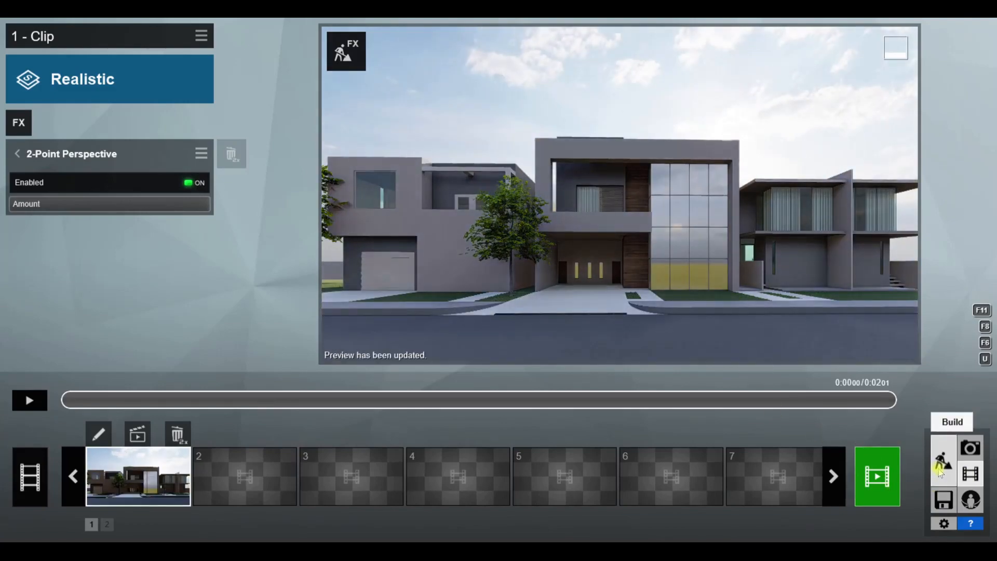
Return to the build scene and move the linden tree beside the white garage door about 3.59 m towards the sidewalk.
click(941, 473)
right_drag(623, 322, 385, 414)
click(320, 487)
click(473, 251)
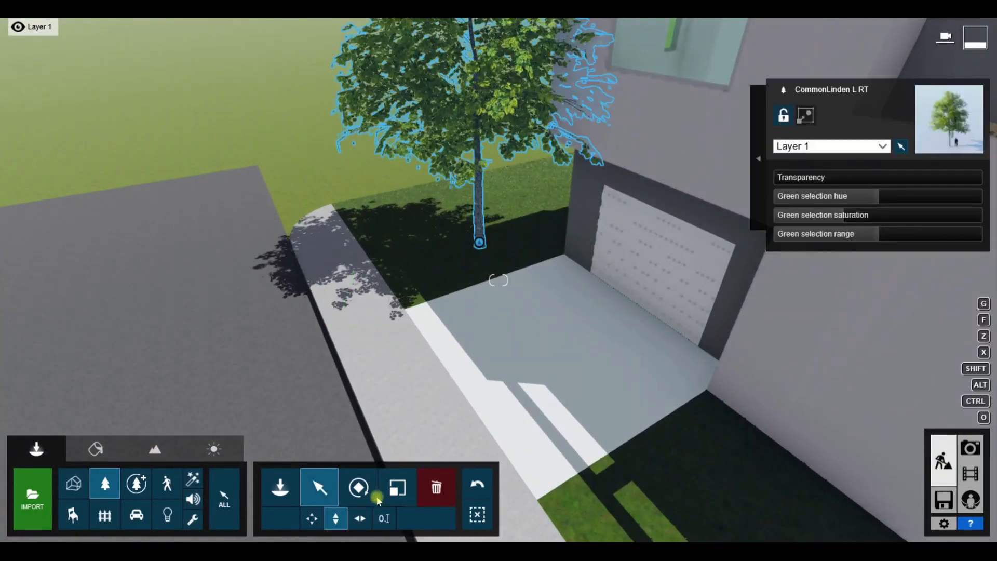
drag(461, 273, 424, 278)
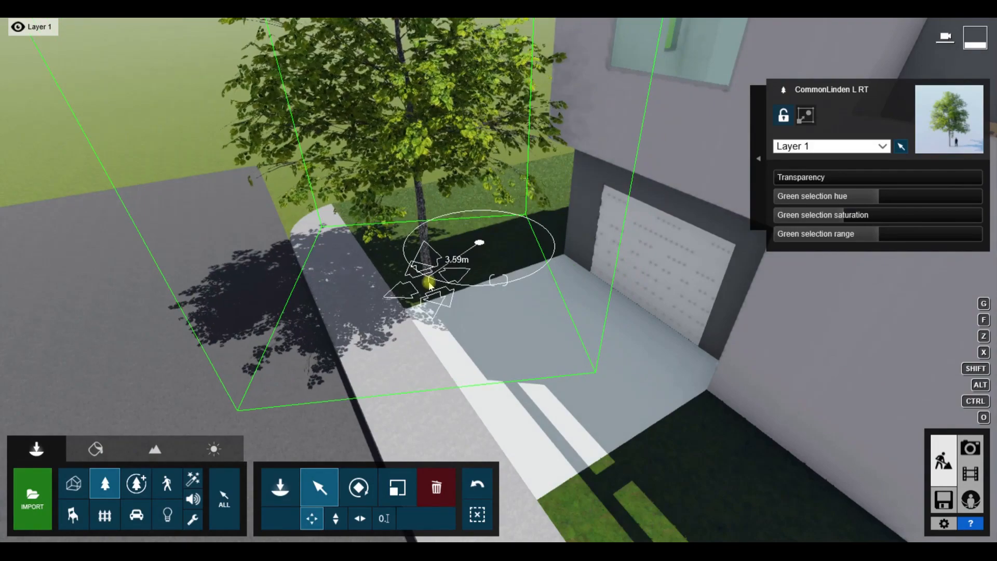
Rescale the linden tree beside the white garage door and shift it slightly towards the driveway.
click(969, 473)
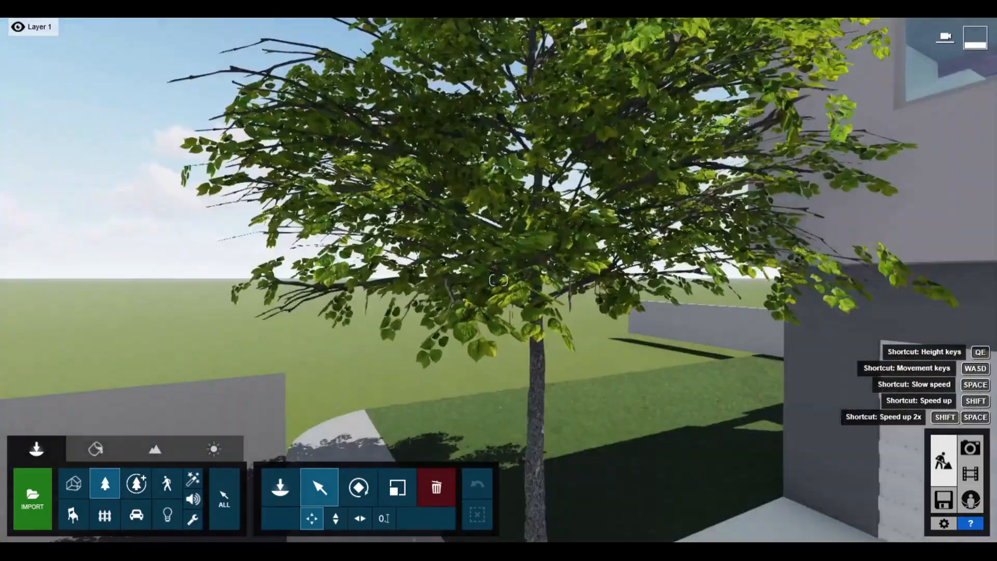
click(397, 487)
click(496, 387)
click(317, 487)
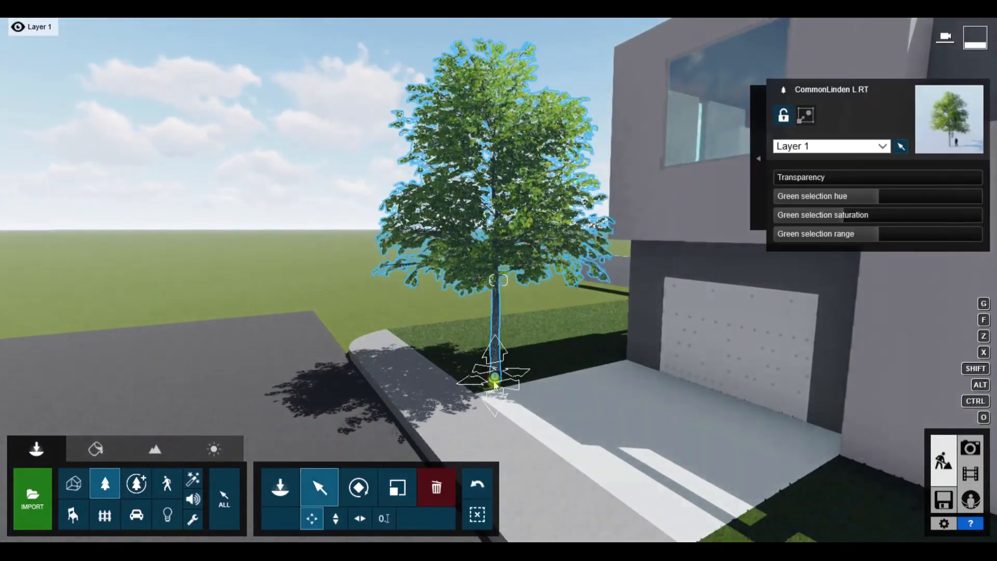
drag(495, 373, 514, 375)
Reframe the three houses slightly in the clip's camera editor, save the clip and return to the build scene.
click(970, 472)
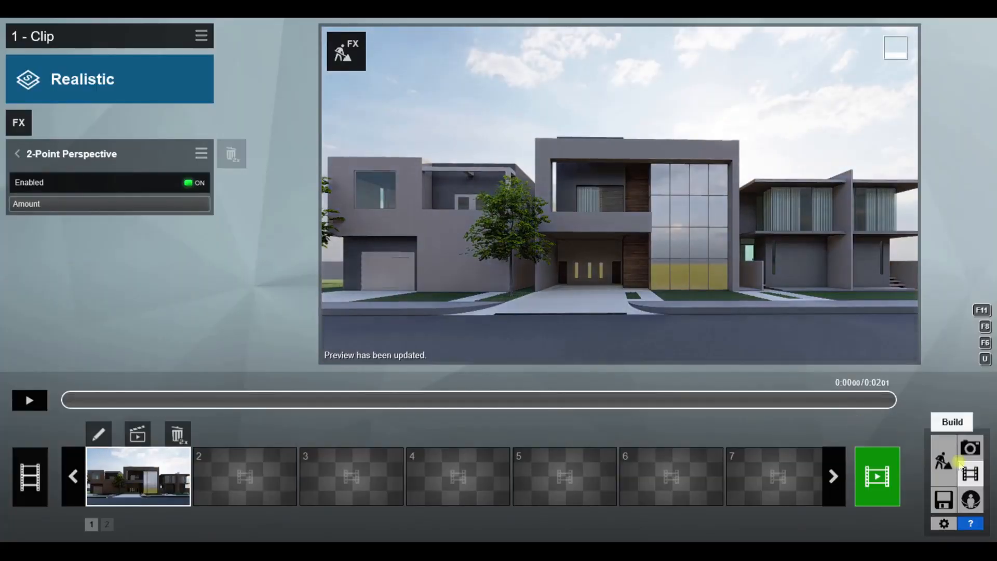
click(98, 434)
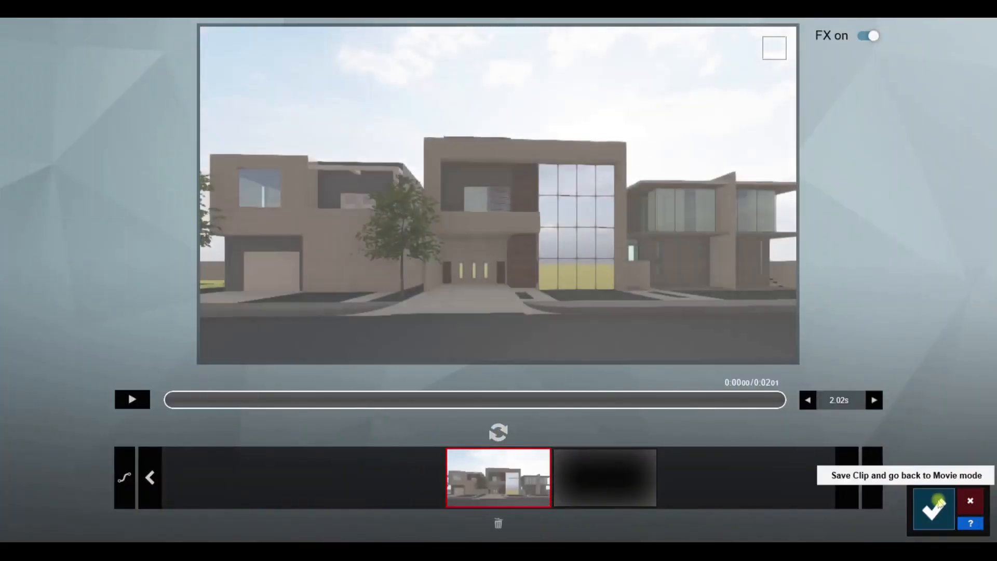
click(933, 508)
click(943, 460)
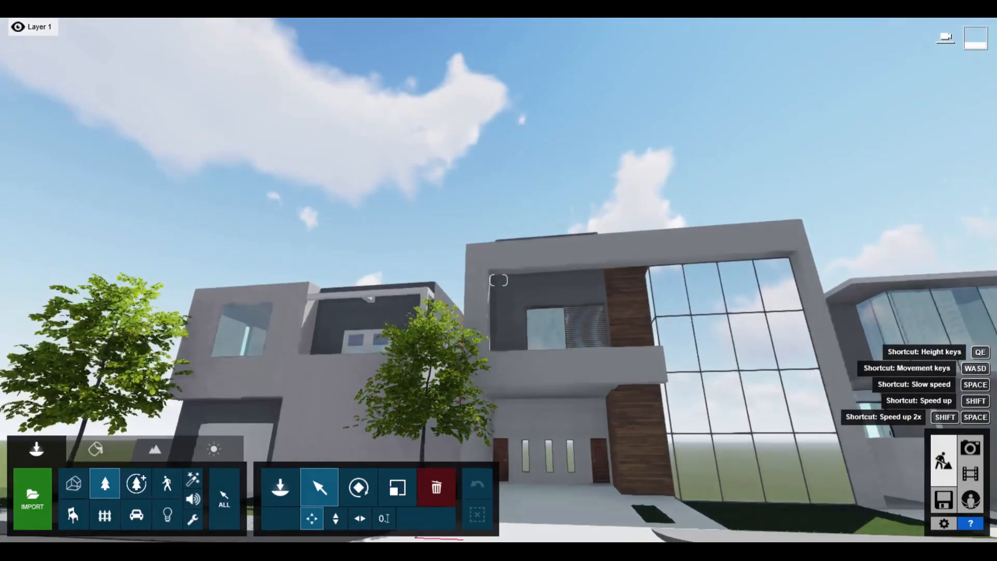
Place a blue-purple flowering plant at the house end of the narrow driveway planting strip and enlarge it.
key(s)
key(w)
right_drag(499, 280, 265, 310)
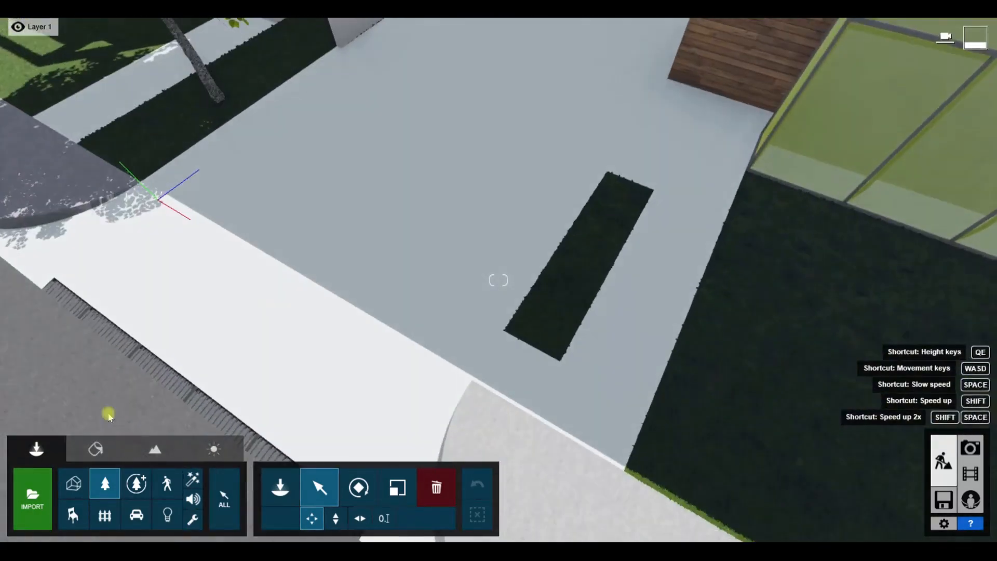
click(105, 483)
click(81, 258)
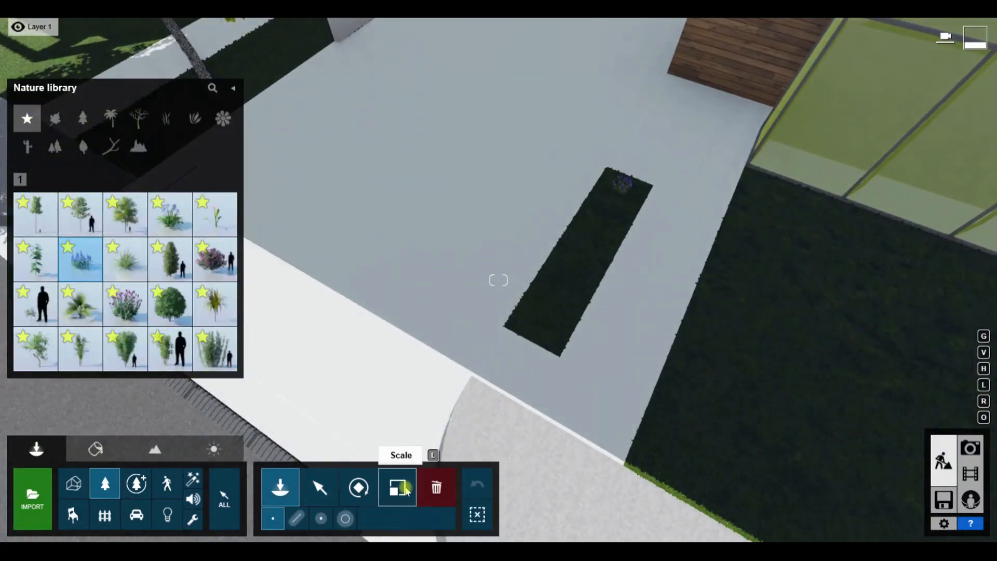
click(397, 487)
click(623, 186)
Place a Spiny Mat Rush at the sidewalk end of the driveway planting strip and scale it to fill the strip's width.
click(109, 485)
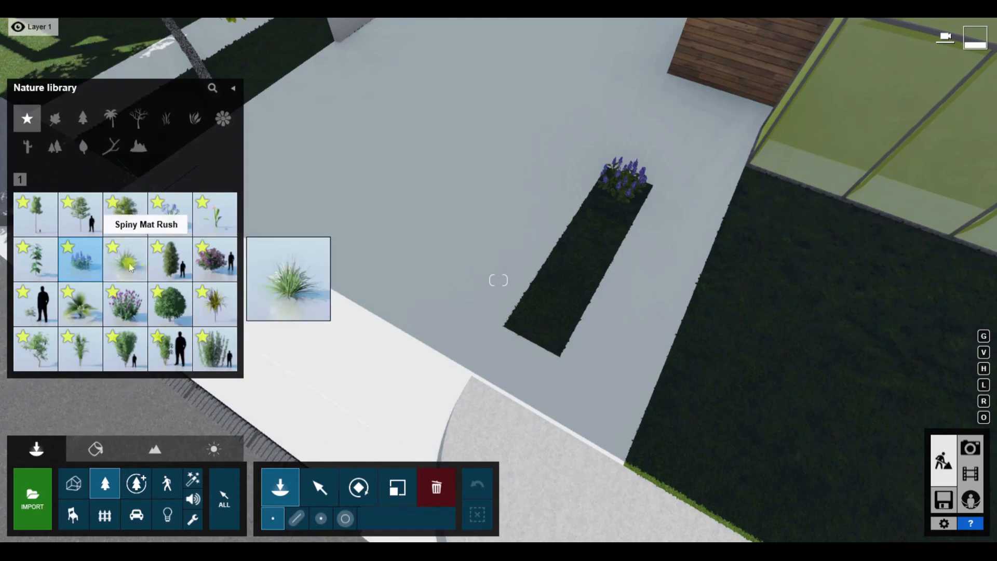
click(124, 258)
click(397, 487)
click(543, 332)
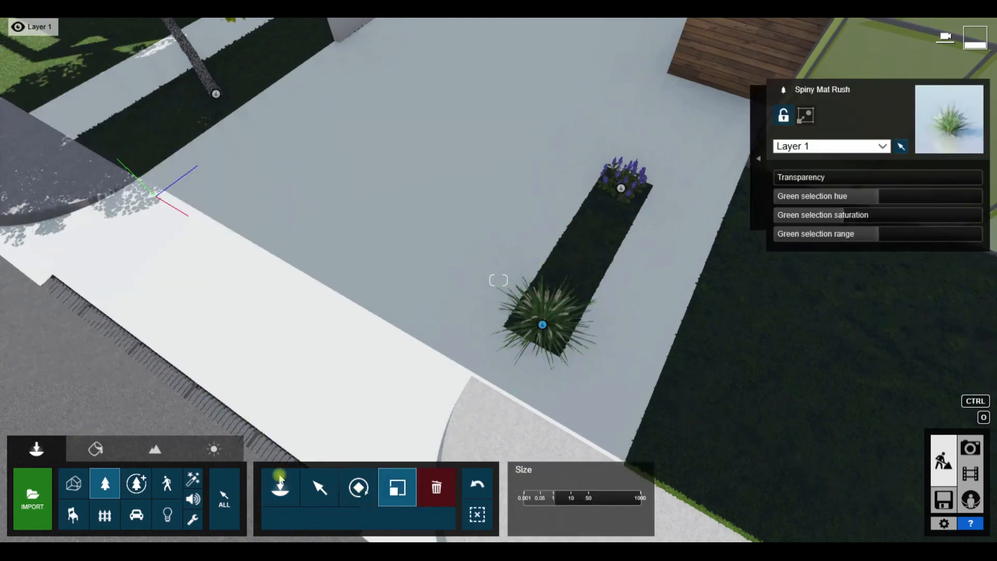
Add small leafy shrubs and an enlarged FanPalmSmall 001 along the middle of the driveway planting strip.
click(104, 483)
click(169, 347)
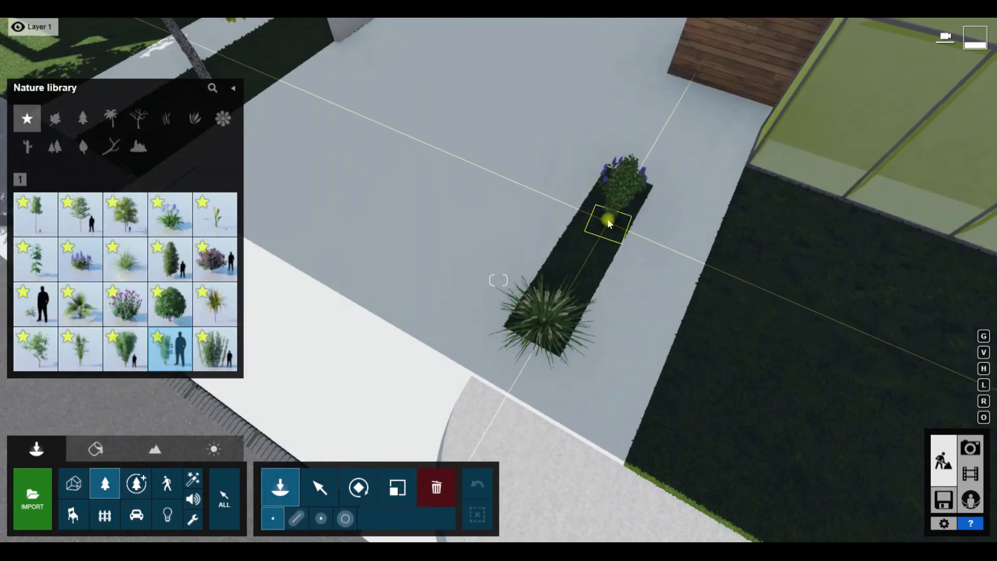
click(81, 304)
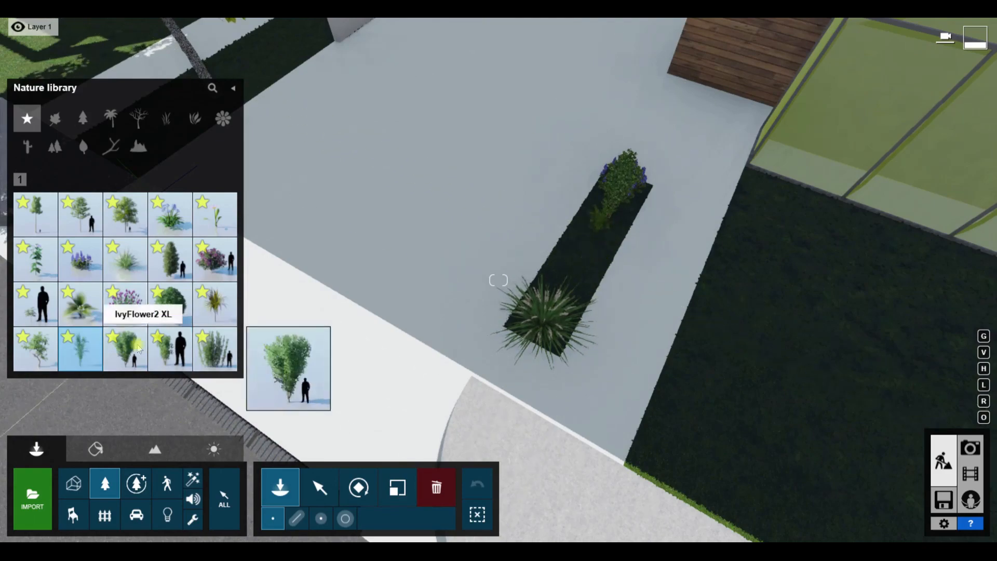
click(398, 487)
click(583, 257)
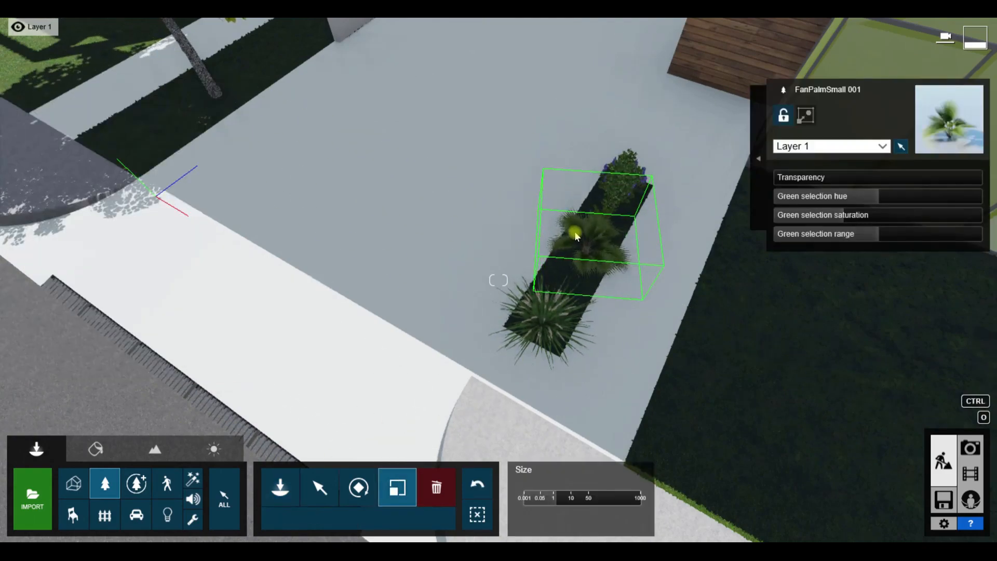
Place an African Lily Blue between the fan palm and the mat rush in the planting strip and enlarge it.
click(104, 481)
click(169, 258)
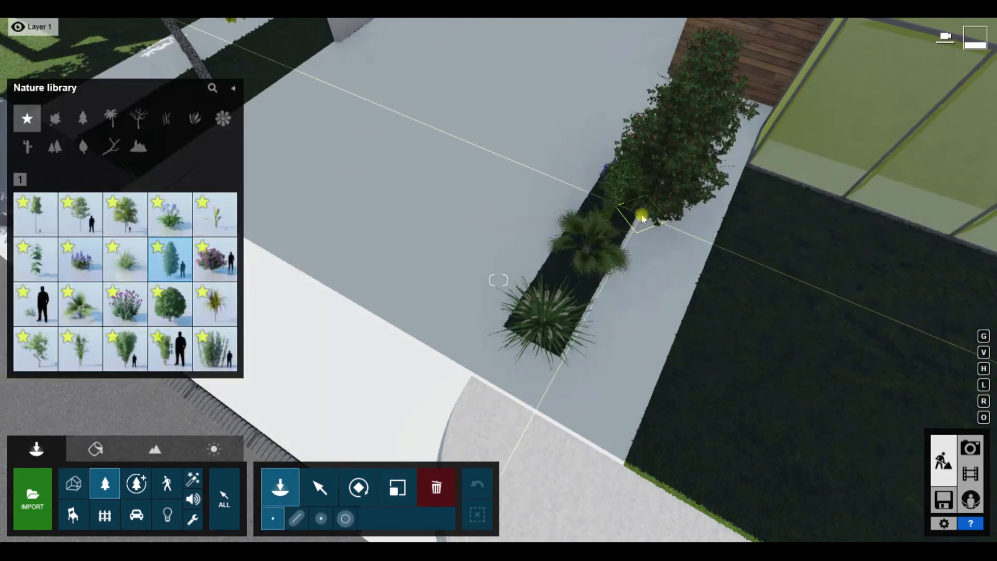
click(170, 213)
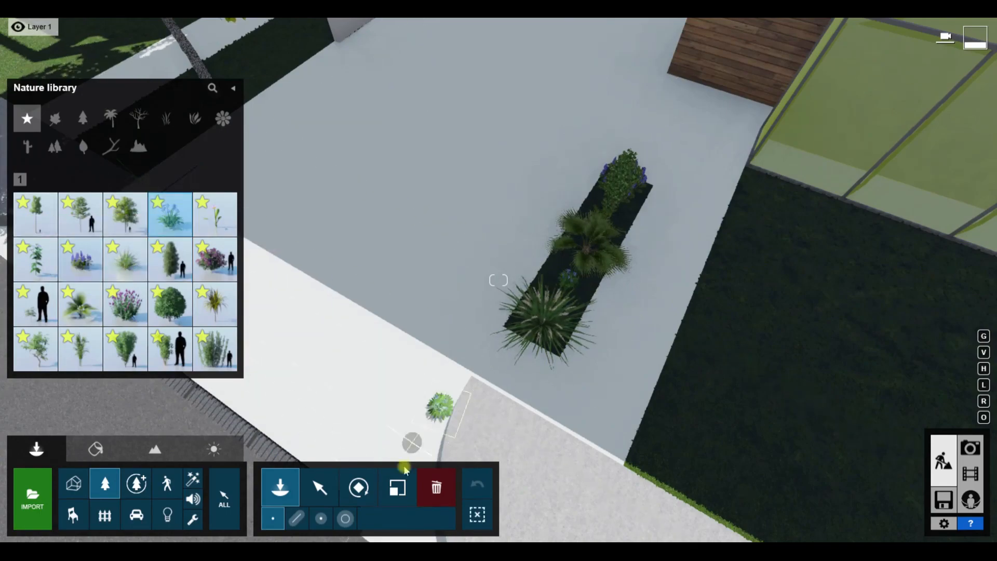
click(397, 487)
click(567, 282)
Copy the Spiny Mat Rush to the front lawn's corner where the glass facade meets the driveway and adjust its size.
right_drag(569, 220, 376, 298)
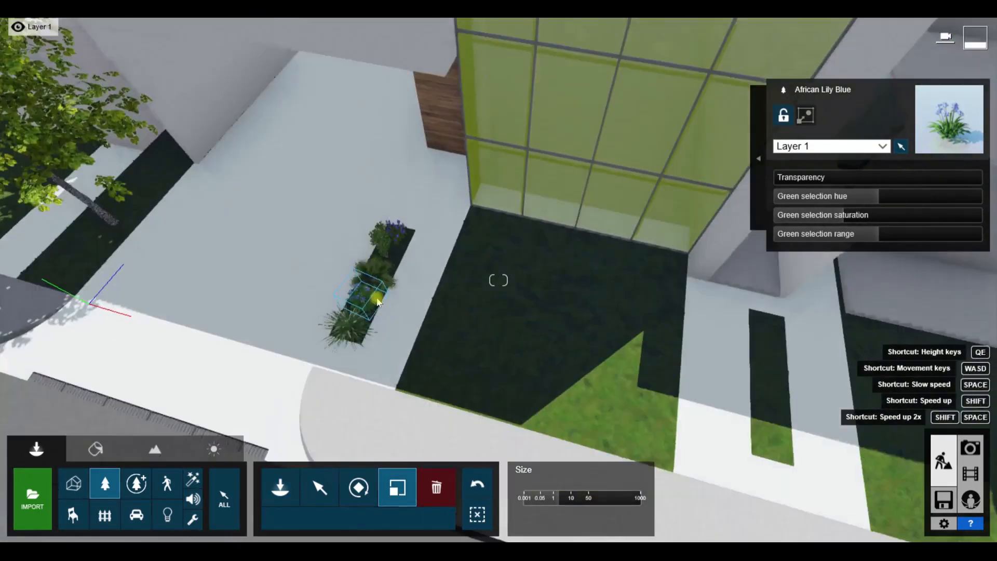
key(m)
alt+drag(486, 232, 487, 231)
right_drag(487, 231, 434, 278)
key(w)
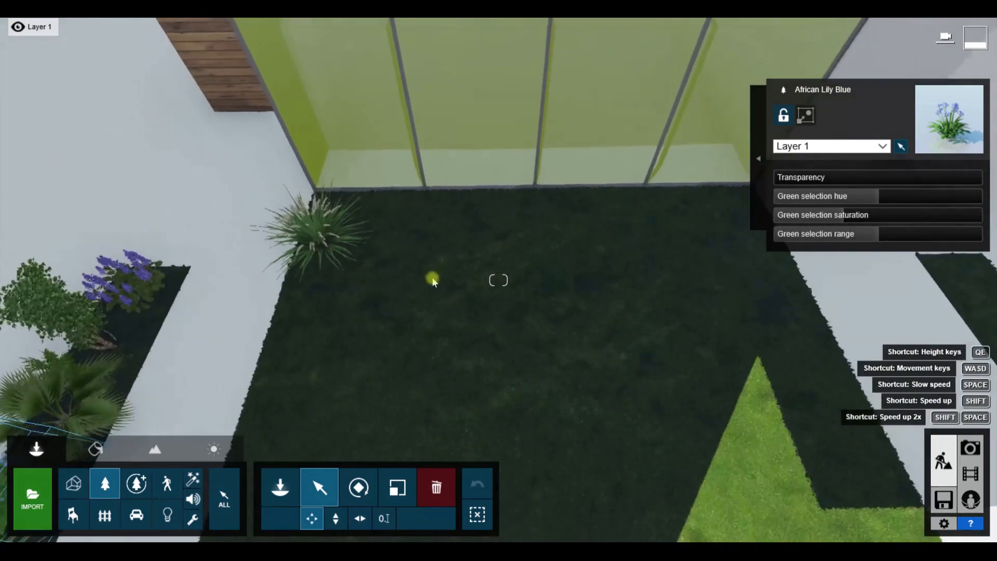
key(l)
drag(322, 249, 323, 227)
Copy the resized Spiny Mat Rush to the other three corners of the lawn in front of the glass facade.
key(m)
right_drag(367, 276, 359, 306)
key(s)
alt+drag(396, 141, 379, 342)
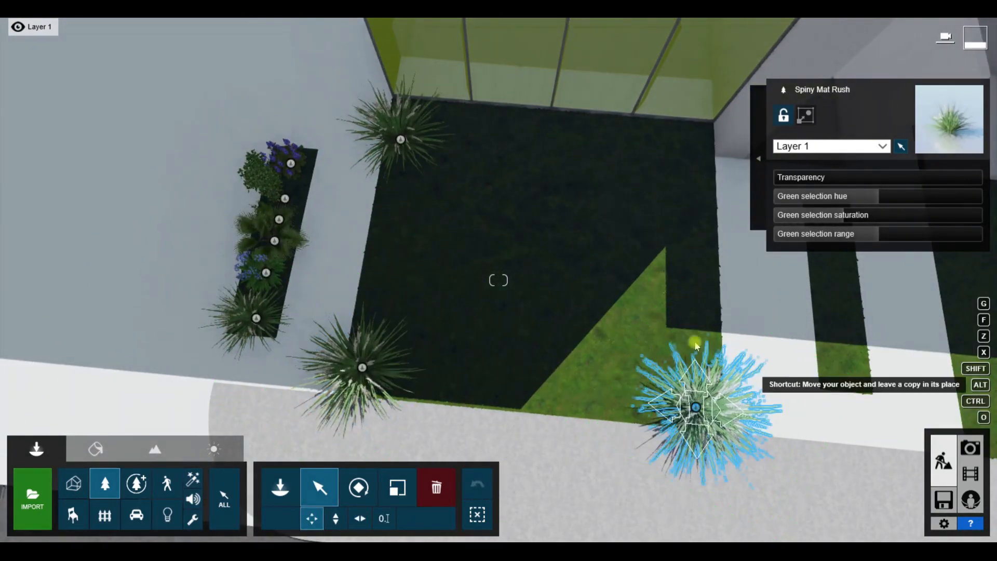
Place an Azalea RT Bloom beside the mat rush on each side of the lawn near the glass facade and resize them.
click(104, 484)
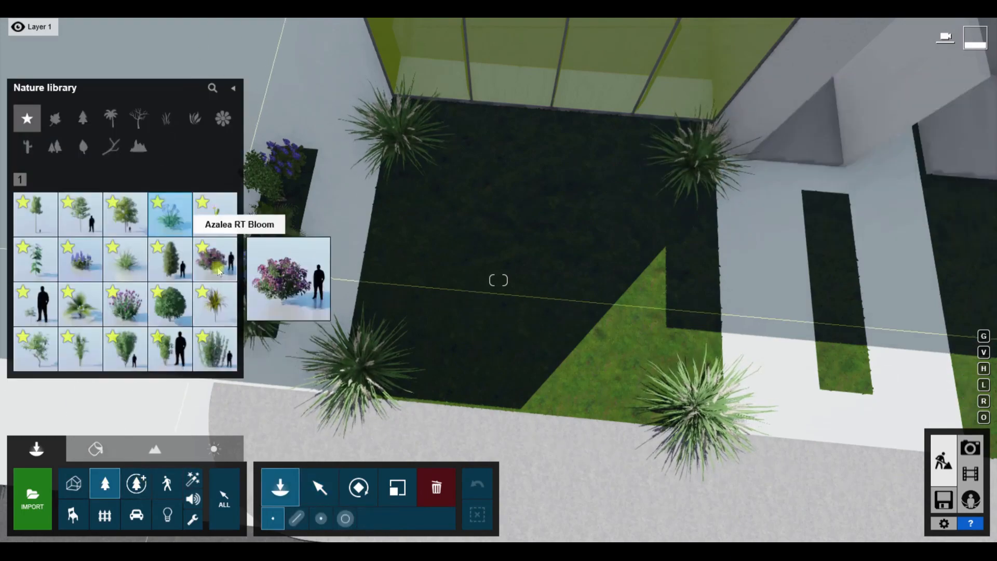
click(172, 255)
click(406, 217)
drag(406, 217, 683, 229)
click(357, 486)
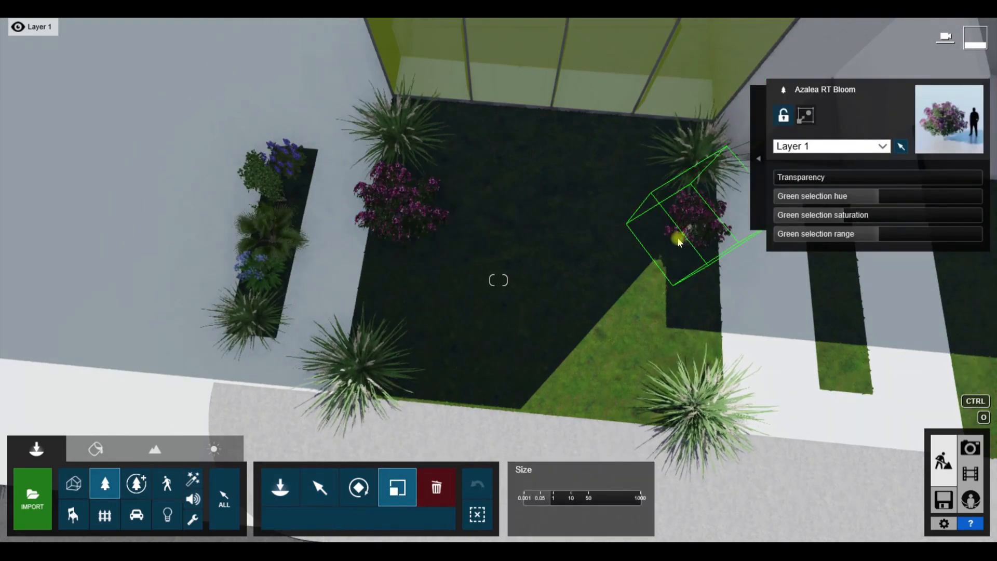
Place and resize a French Lavender Purple next to the driveway-side azalea, then copy it 7.33 m across the lawn.
click(99, 486)
click(169, 259)
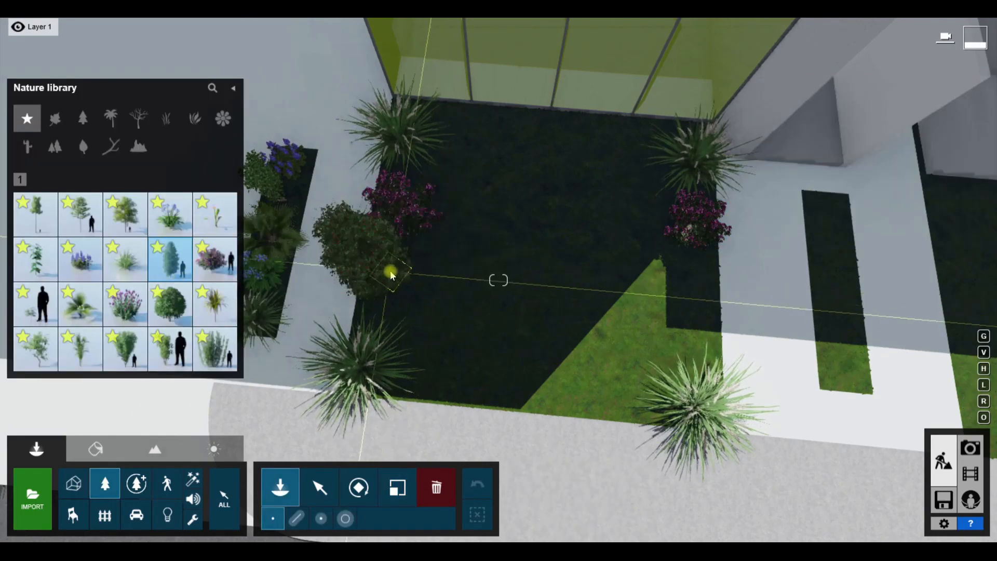
click(386, 258)
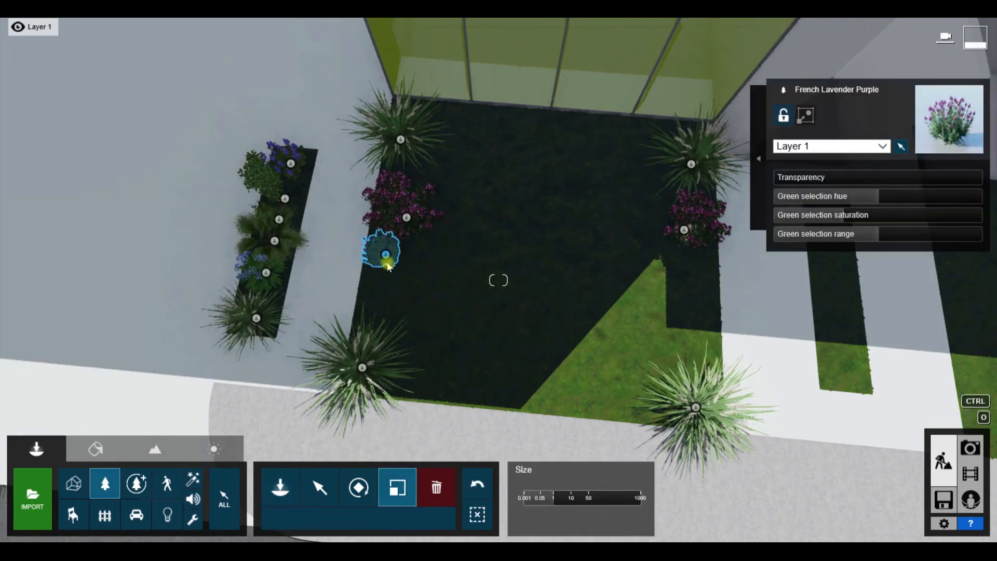
click(315, 489)
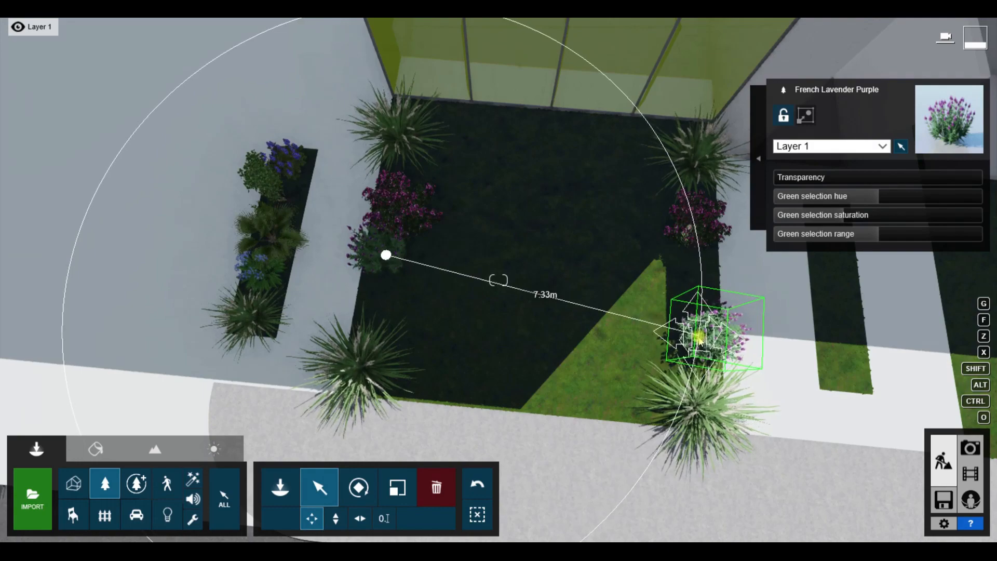
Add a resized FanPalmSmall 001 to the lawn's driveway-side planting row and copy it to the opposite row.
click(117, 492)
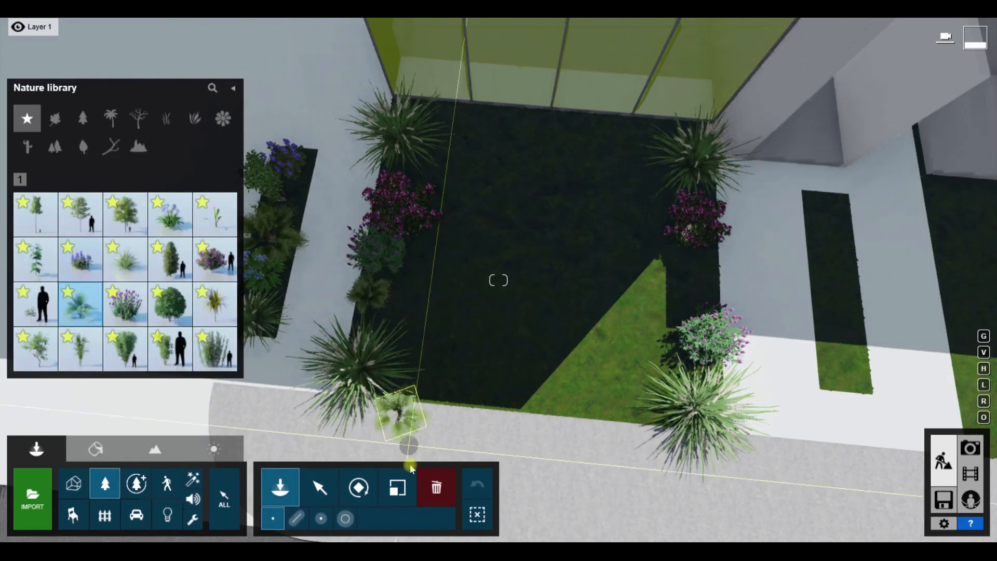
click(376, 300)
click(319, 486)
drag(371, 294, 678, 279)
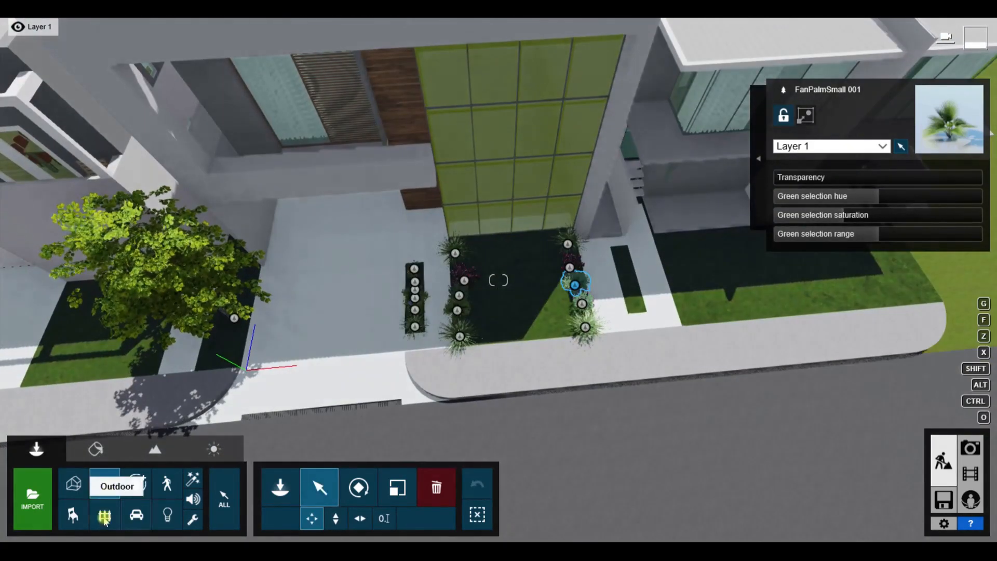
Place a tall palm tree from the palm category on the lawn in front of the glass facade.
click(105, 483)
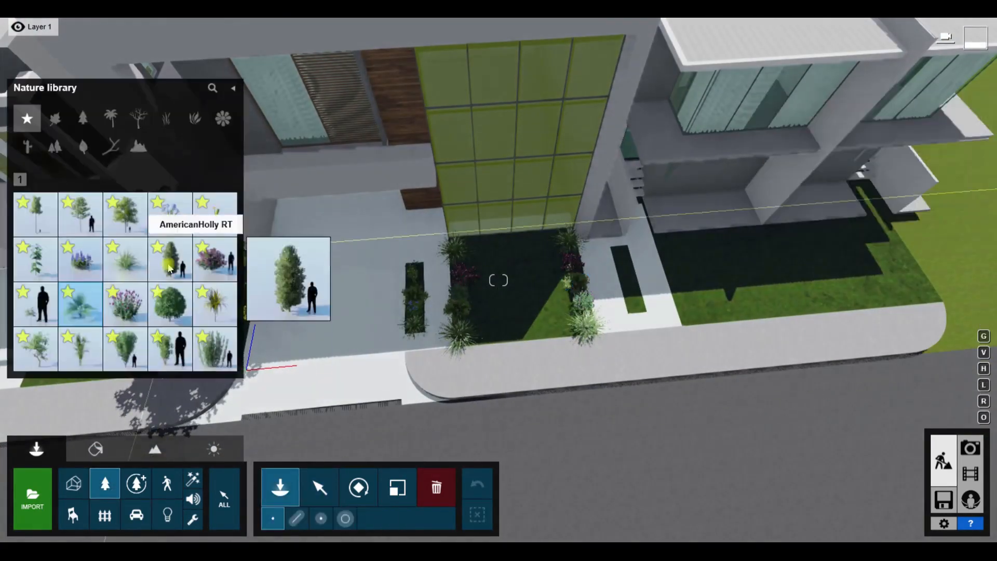
click(38, 180)
click(171, 214)
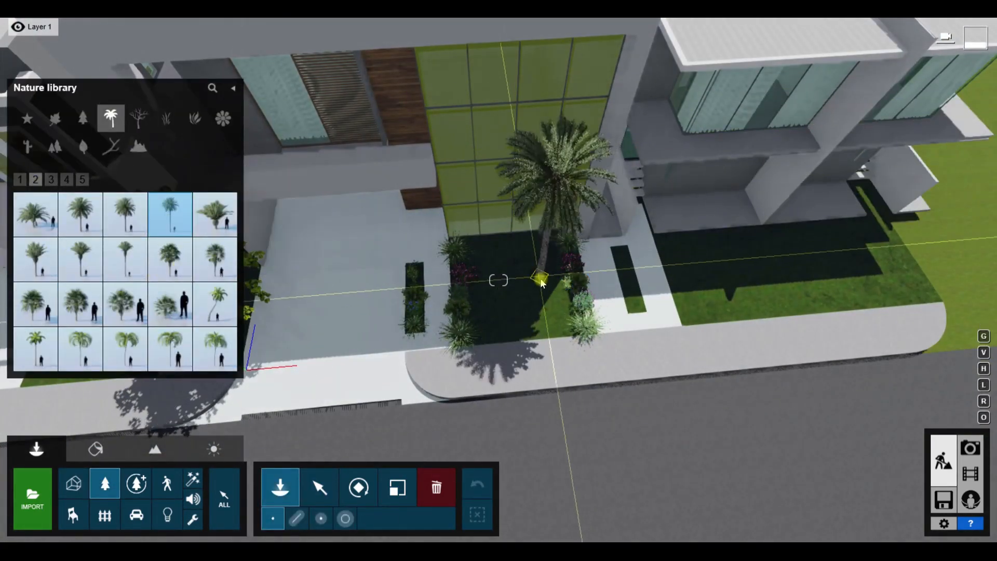
click(470, 301)
Place the same tall palm on the neighbouring house's lawn between its driveway and path, and adjust its size.
key(s)
right_drag(469, 301, 488, 260)
key(w)
key(a)
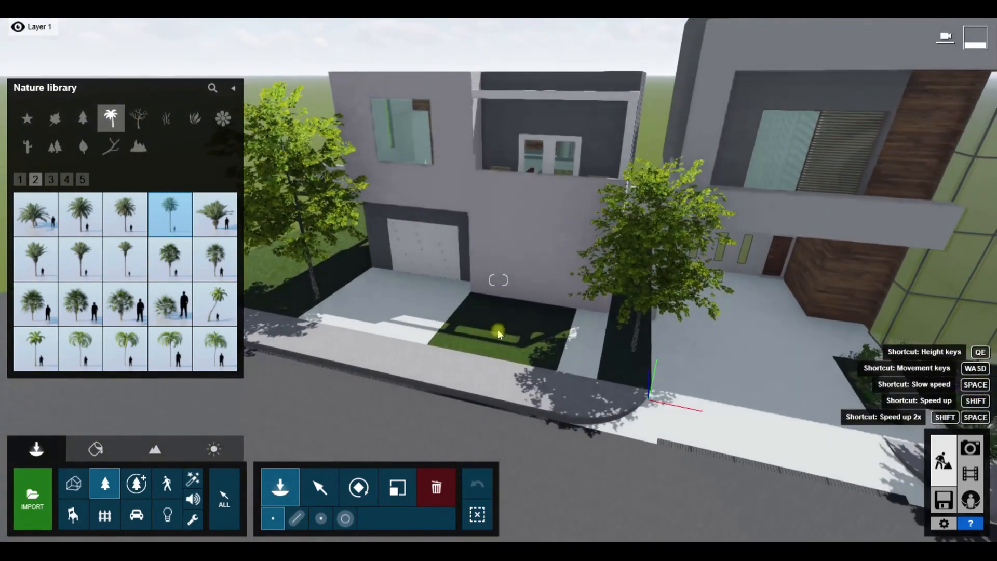
click(499, 331)
click(399, 487)
drag(501, 318, 501, 315)
Plant small low palms on the side lawn around the linden tree beside the white garage door.
right_drag(501, 316, 414, 318)
key(w)
click(101, 488)
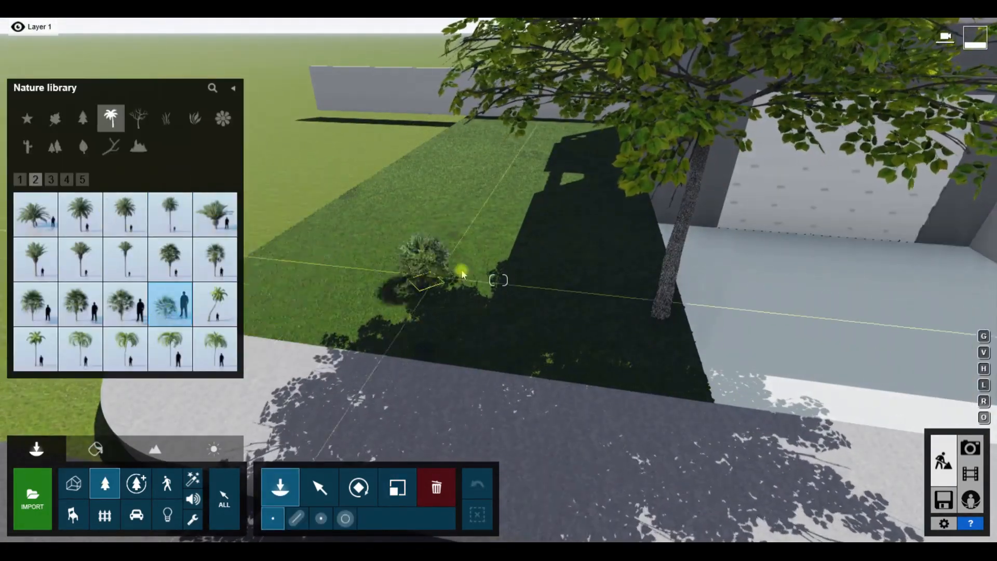
Place a multi-trunk palm-like tree next to the tall palm on the white garage house's front lawn.
key(s)
right_drag(649, 269, 750, 302)
key(w)
key(s)
click(35, 179)
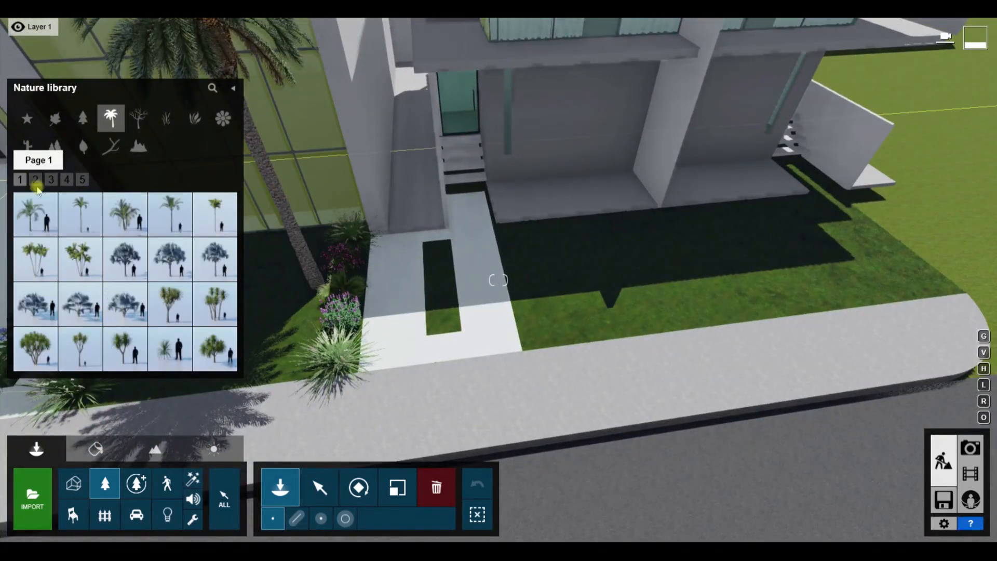
right_drag(529, 366, 438, 283)
key(w)
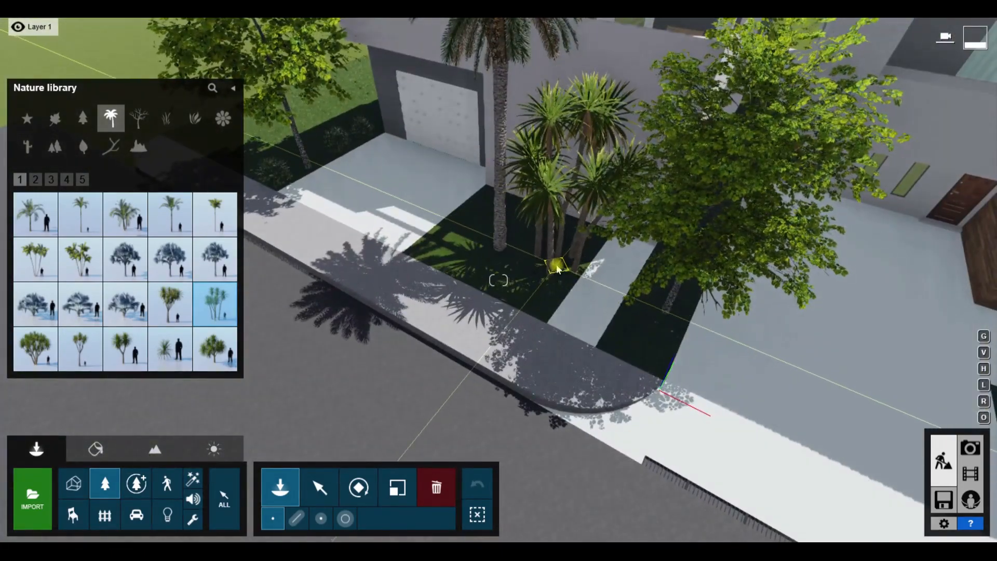
click(556, 269)
Add the same multi-trunk tree on the side lawn behind the linden beside the white garage door.
key(s)
right_drag(556, 269, 467, 275)
key(w)
click(539, 302)
Place a multi-trunk tree in the end house's path strip and Cabbage Tree Small v03 plants along its front lawn.
key(s)
right_drag(539, 303, 494, 177)
key(w)
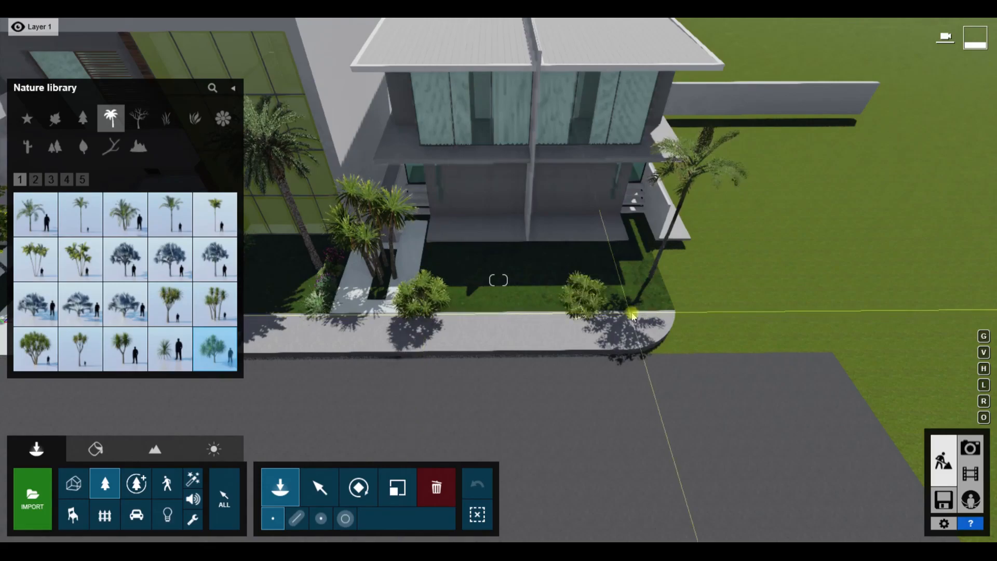
Plant Cabbage Tree Small v03 under the linden by the main driveway and around the linden beside the white garage door.
key(w)
right_drag(557, 318, 670, 328)
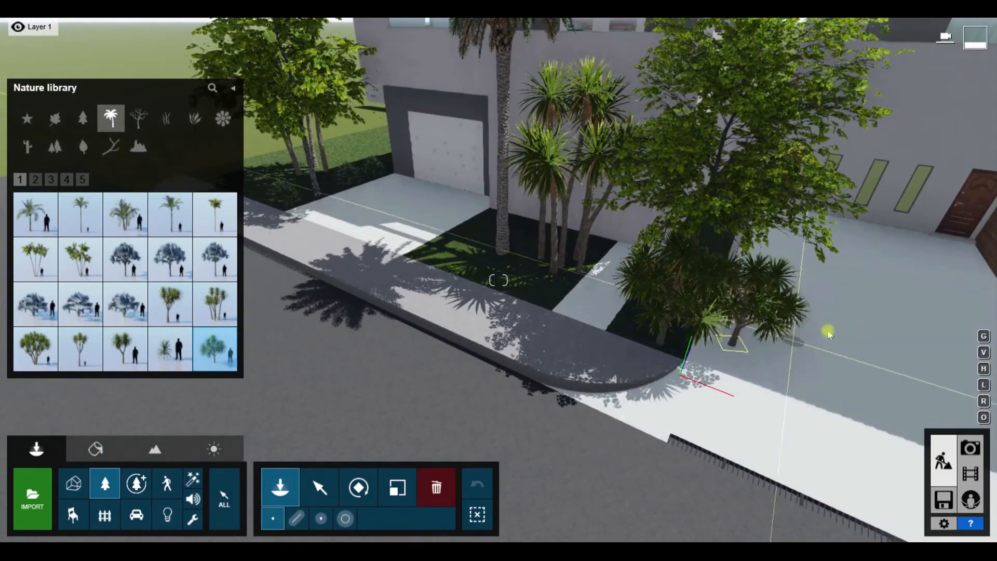
right_drag(747, 342, 644, 337)
key(w)
key(w)
right_drag(540, 363, 519, 322)
click(517, 356)
click(571, 322)
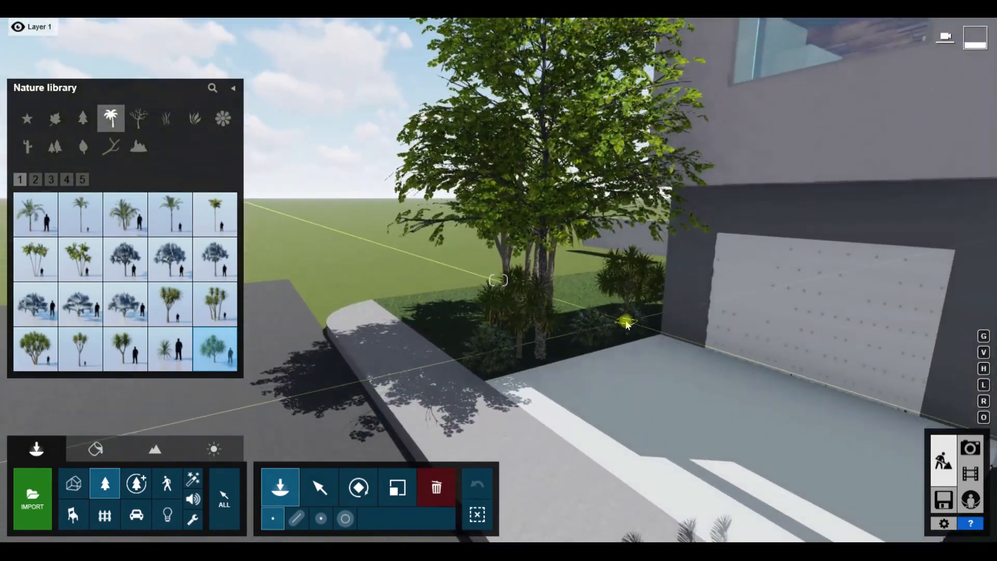
click(627, 319)
click(431, 335)
Check the landscaping in the clip's rendered preview and return to the build scene.
click(970, 473)
click(743, 225)
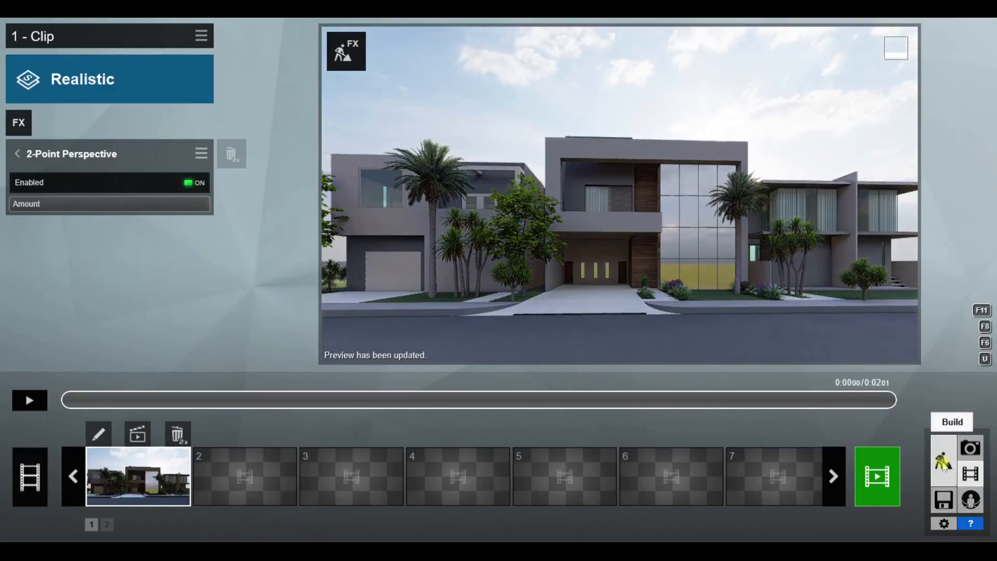
click(948, 466)
Resize the Cabbage Tree Small v03 on the side lawn nearest the boundary wall.
key(w)
right_drag(571, 312, 536, 329)
key(s)
click(397, 487)
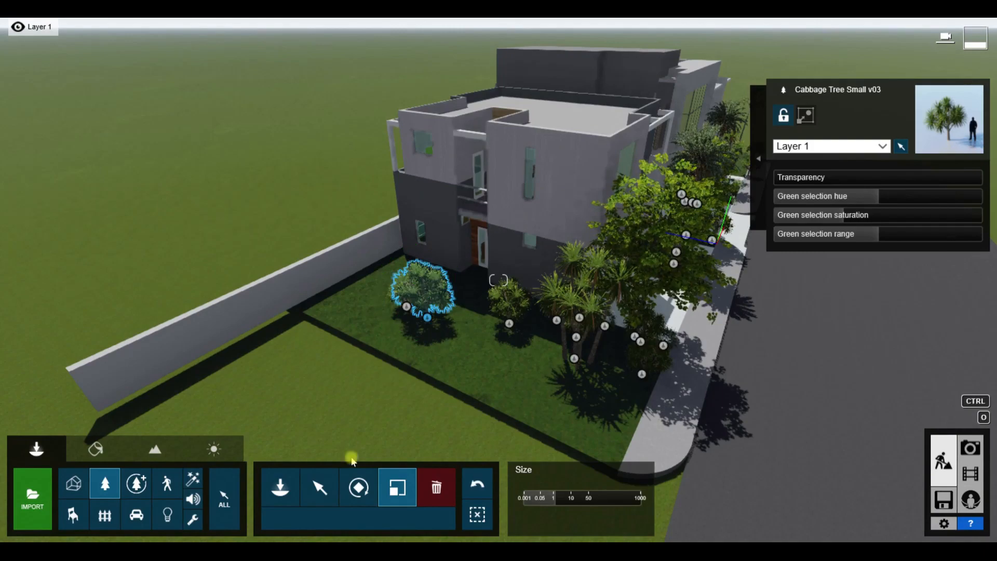
Copy a Cabbage Tree Small v03 on the side lawn and select the group of plants beside the white garage's driveway.
click(320, 487)
alt+drag(519, 441, 456, 441)
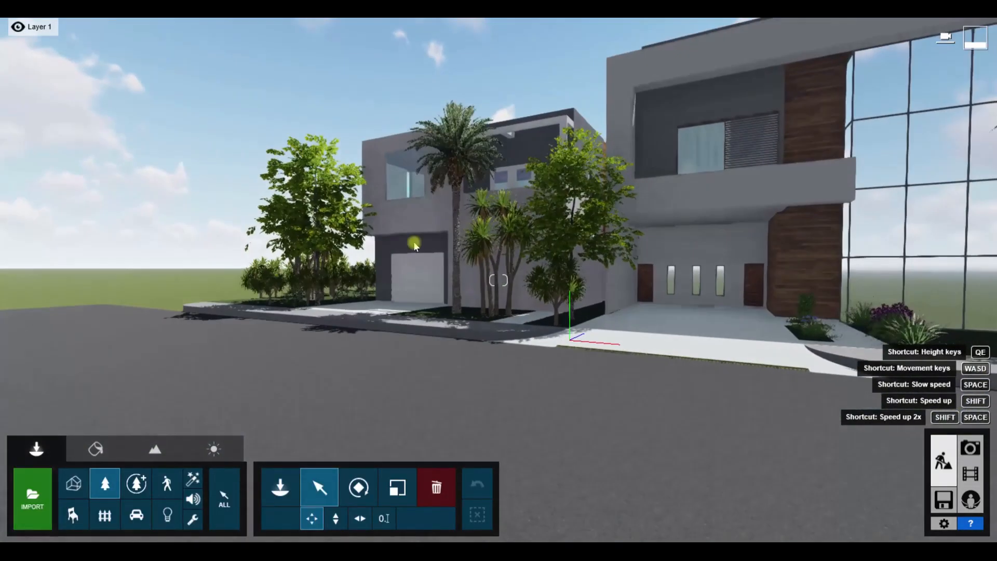
ctrl+drag(183, 238, 452, 310)
ctrl+drag(195, 242, 453, 314)
key(l)
click(328, 490)
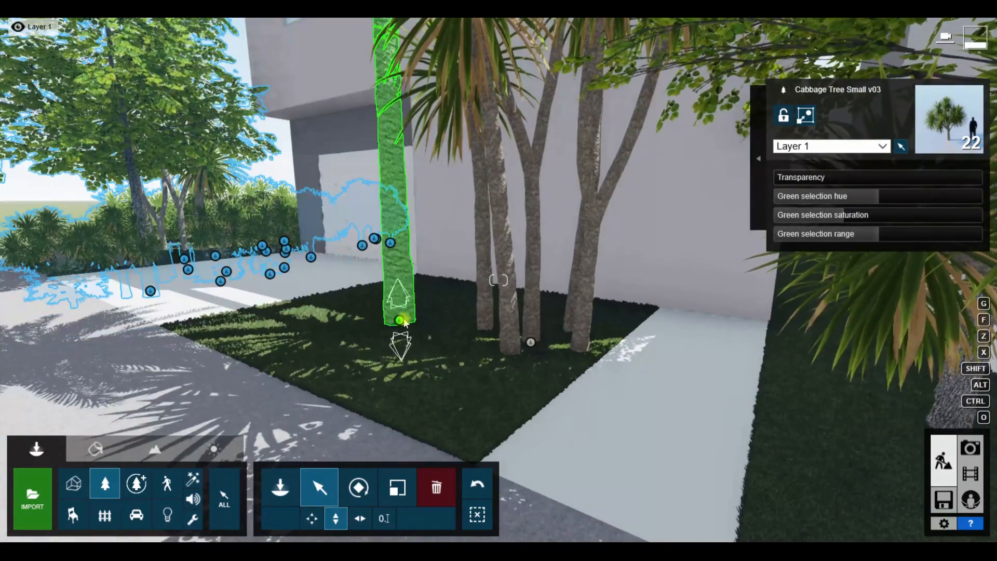
Move the CommonLinden L RT beside the white garage's driveway by about 1.84 m and adjust its height.
click(398, 319)
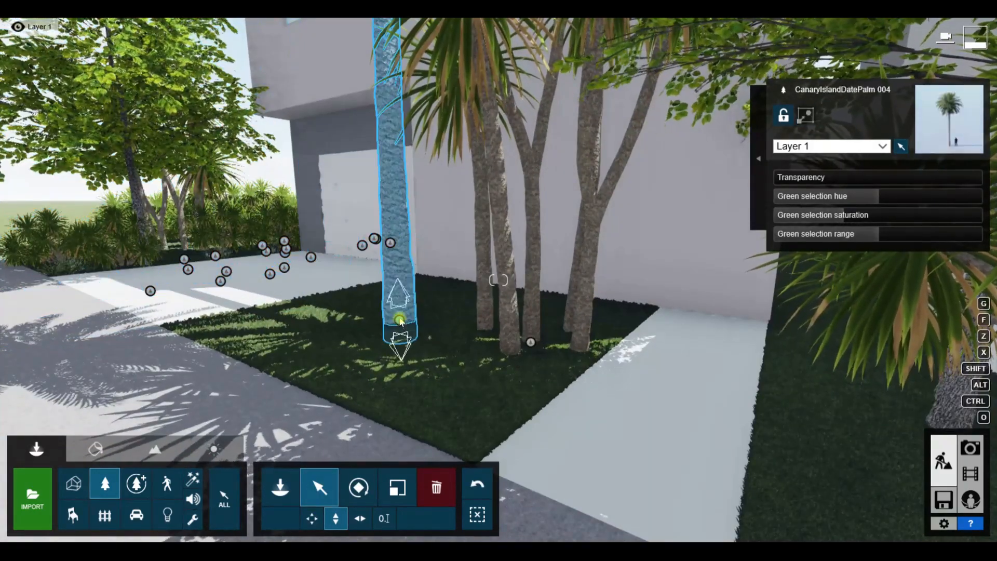
click(310, 516)
click(150, 291)
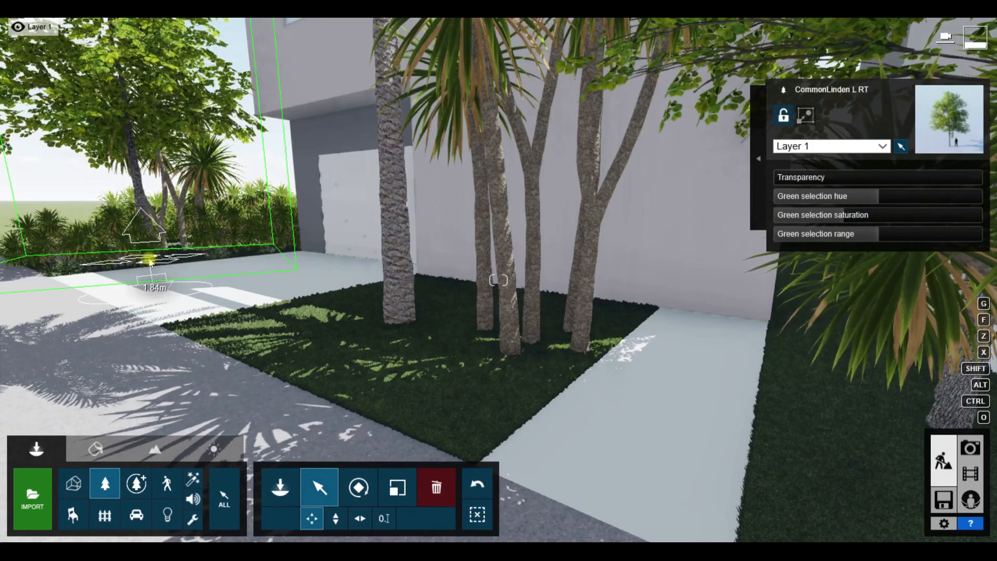
click(335, 518)
mouse_move(150, 273)
mouse_down()
mouse_move(152, 253)
mouse_move(159, 264)
mouse_up()
click(312, 518)
Check the repositioned linden in the clip's preview and return to the build scene.
click(969, 474)
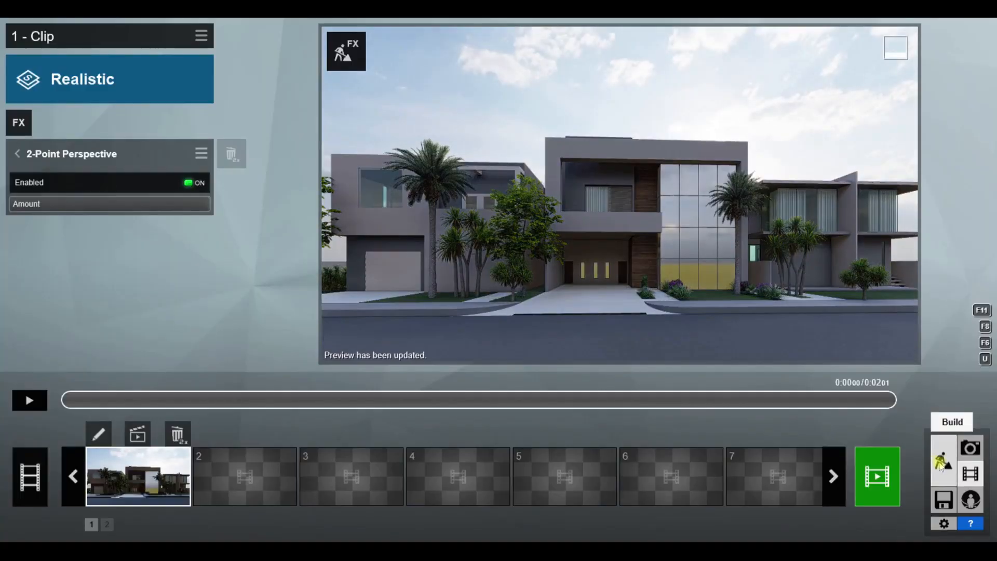
click(943, 460)
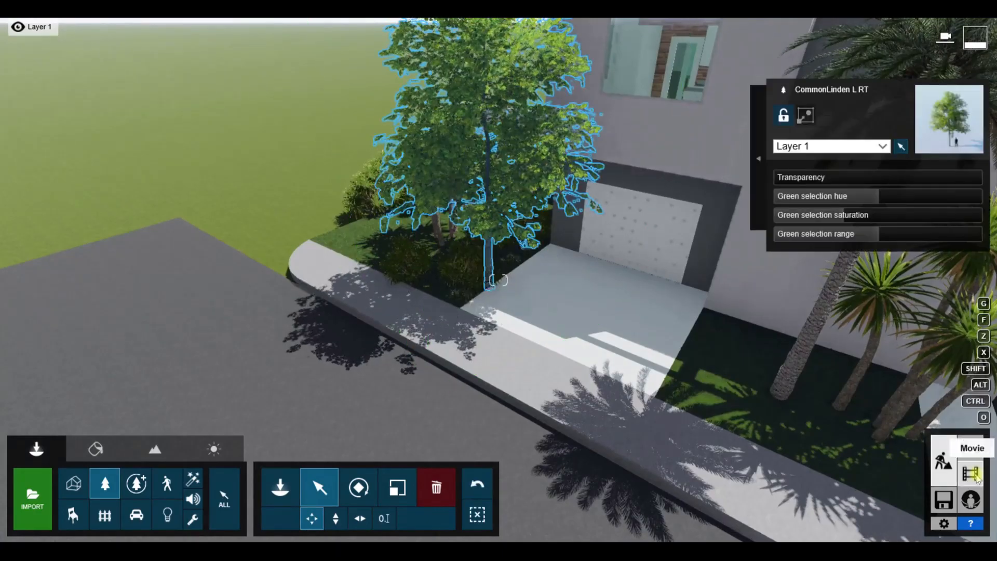
click(969, 473)
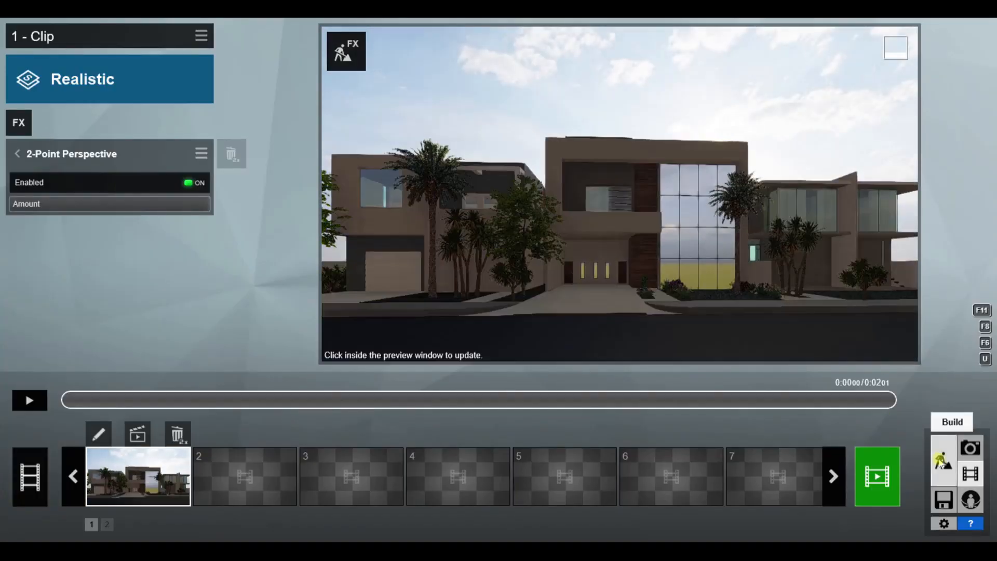
click(940, 459)
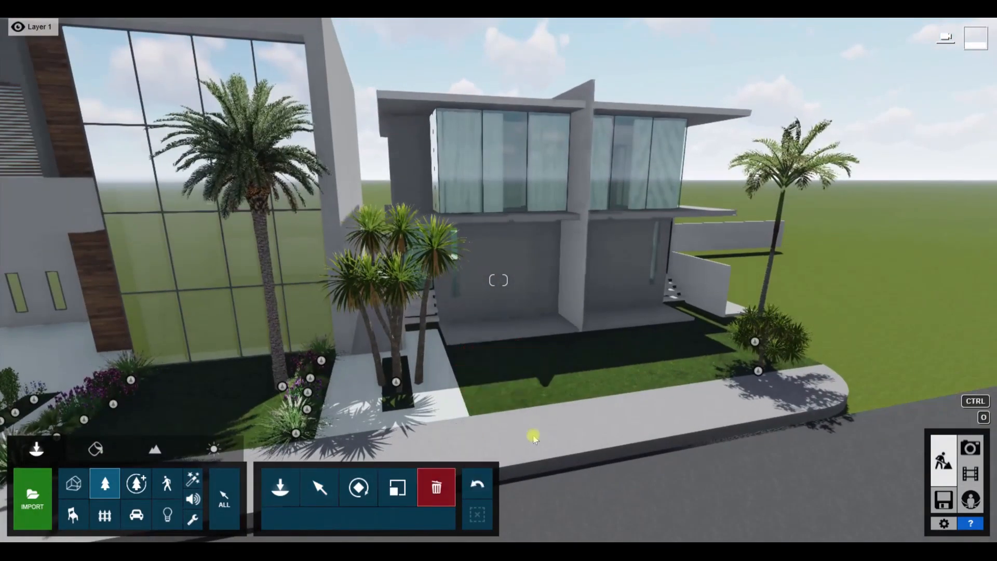
Place CanaryIslandDatePalm 001 palms along the end house's front lawn and a CommonLinden L RT at the lawn's outer corner.
click(104, 483)
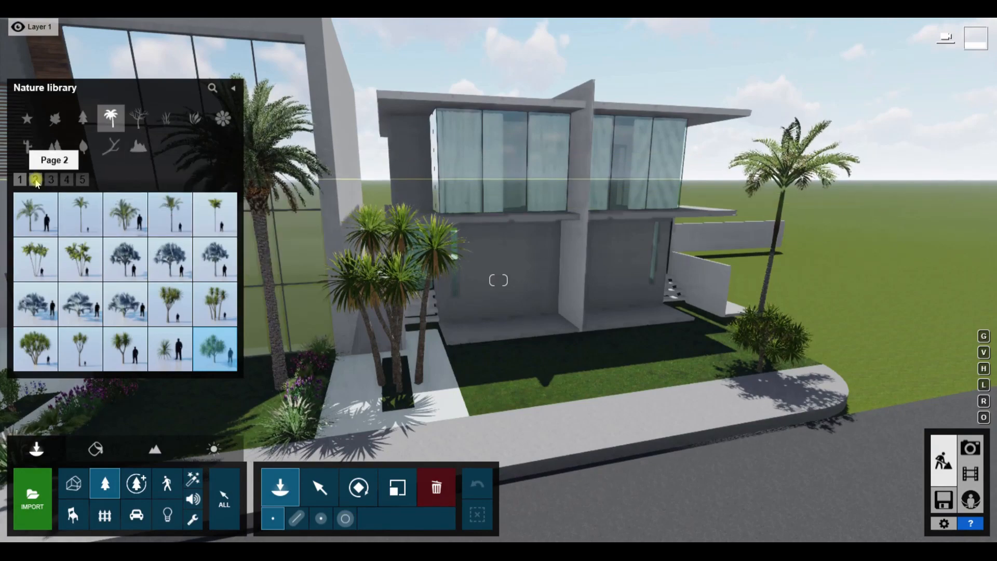
click(35, 180)
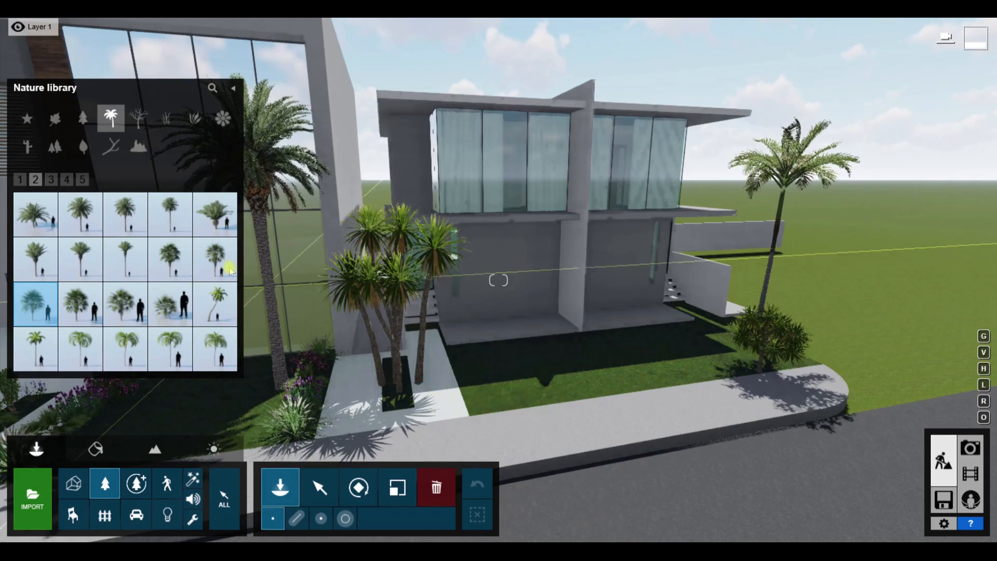
click(37, 217)
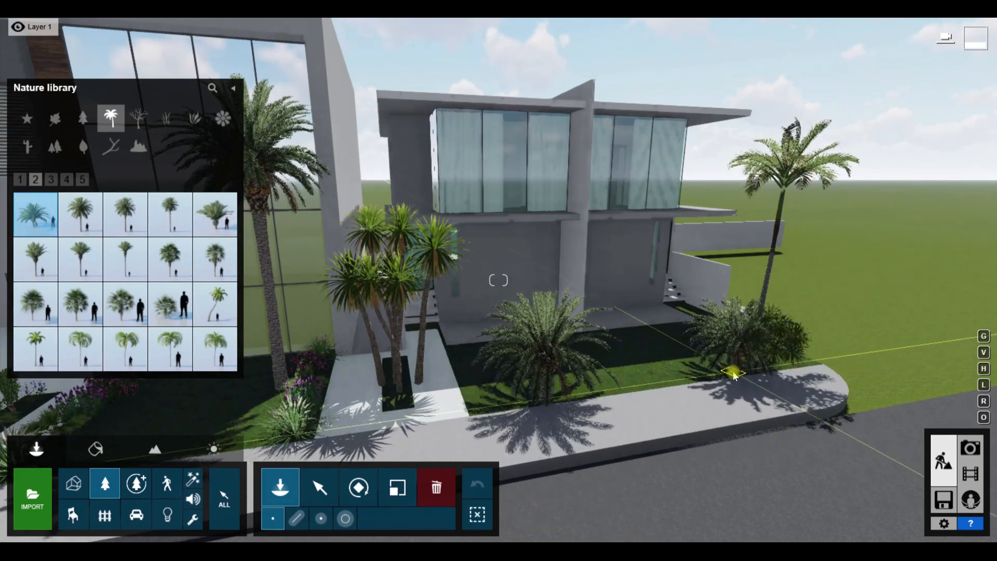
click(27, 119)
click(125, 213)
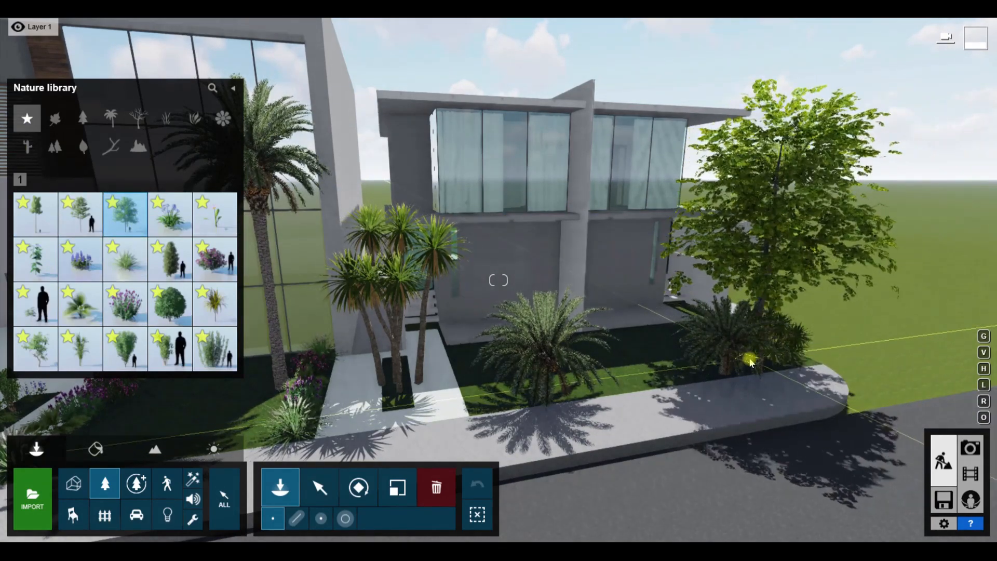
click(970, 484)
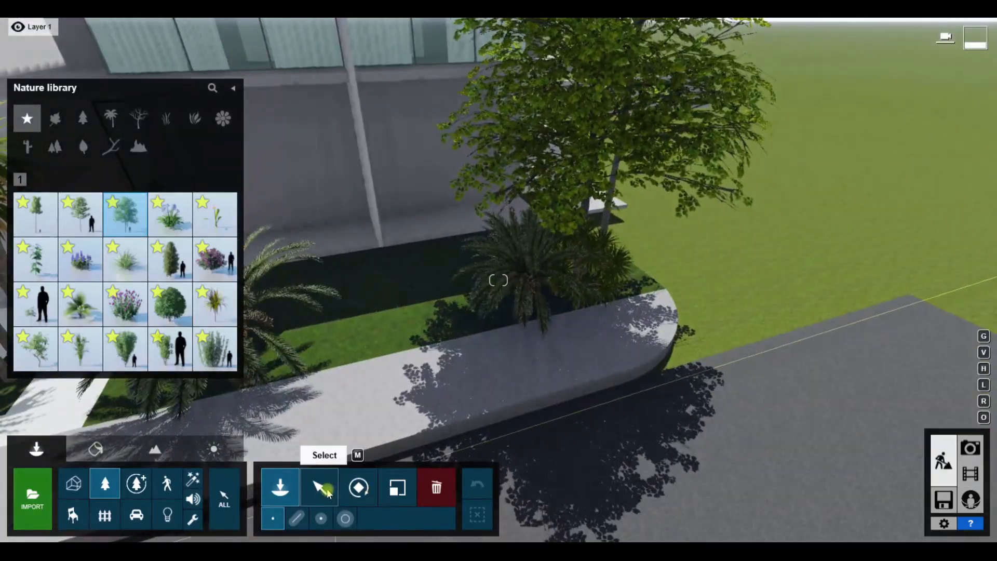
Clear the plants around the corner linden and move it about 2.7 m toward the sidewalk, checking the clip's framing.
click(326, 488)
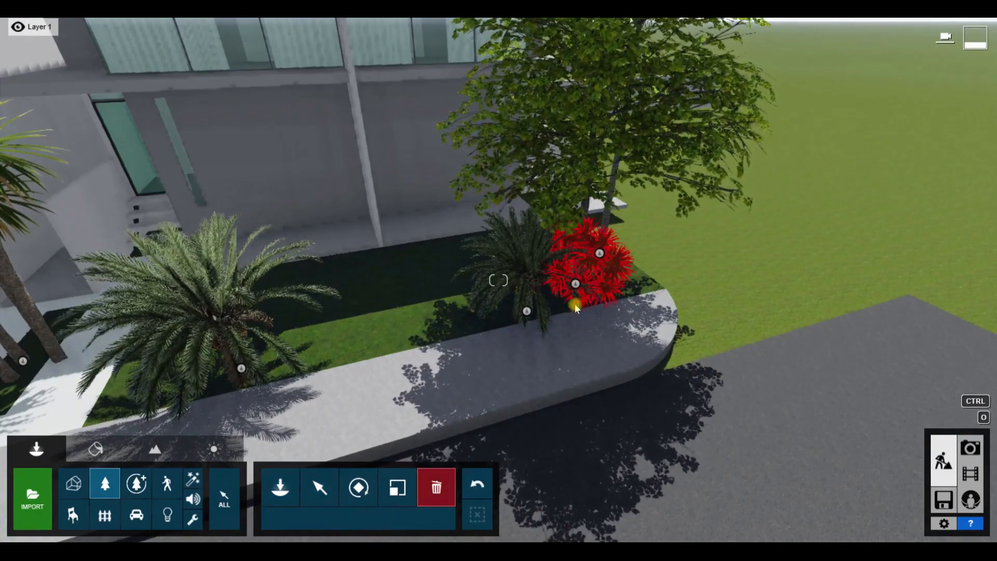
click(574, 281)
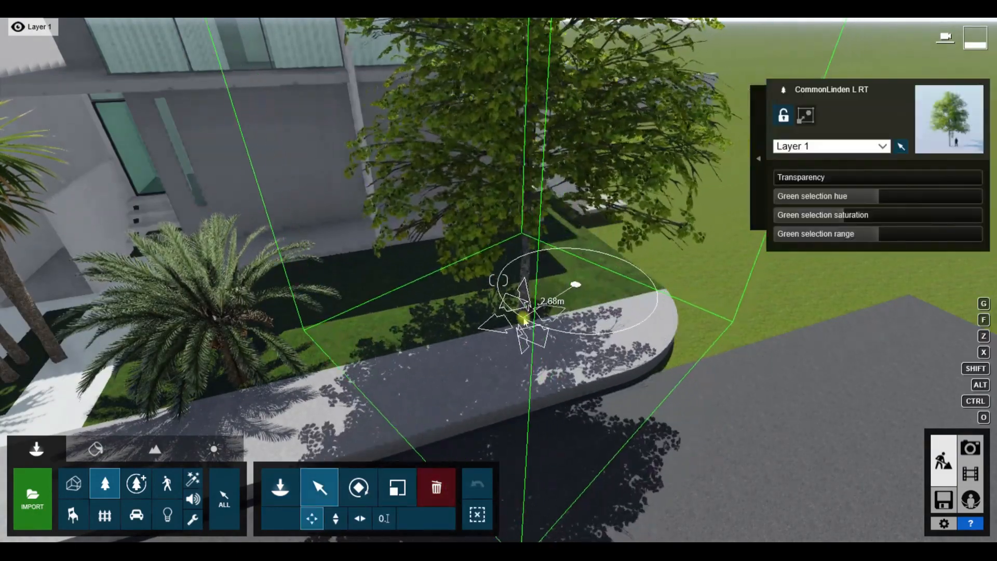
click(964, 472)
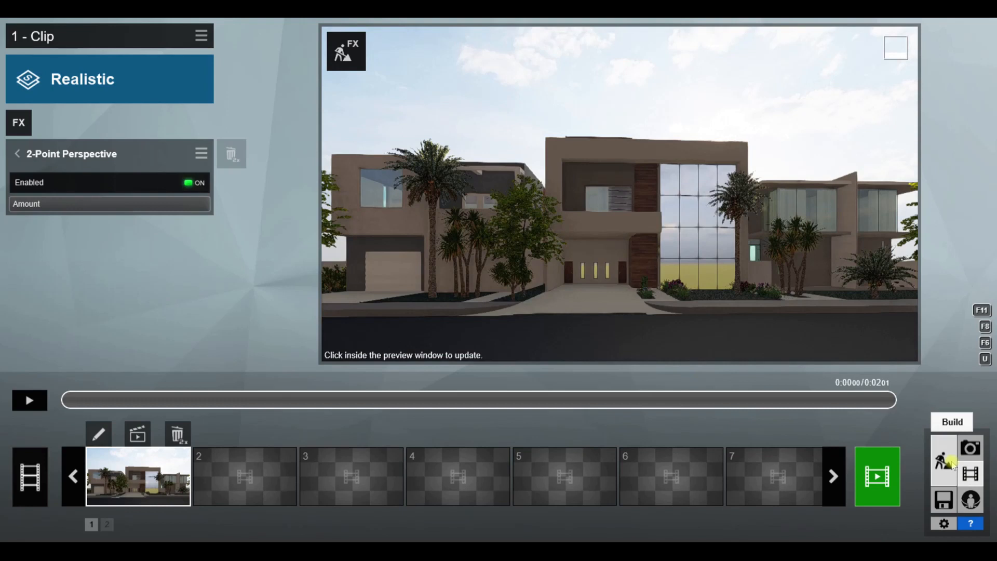
click(131, 442)
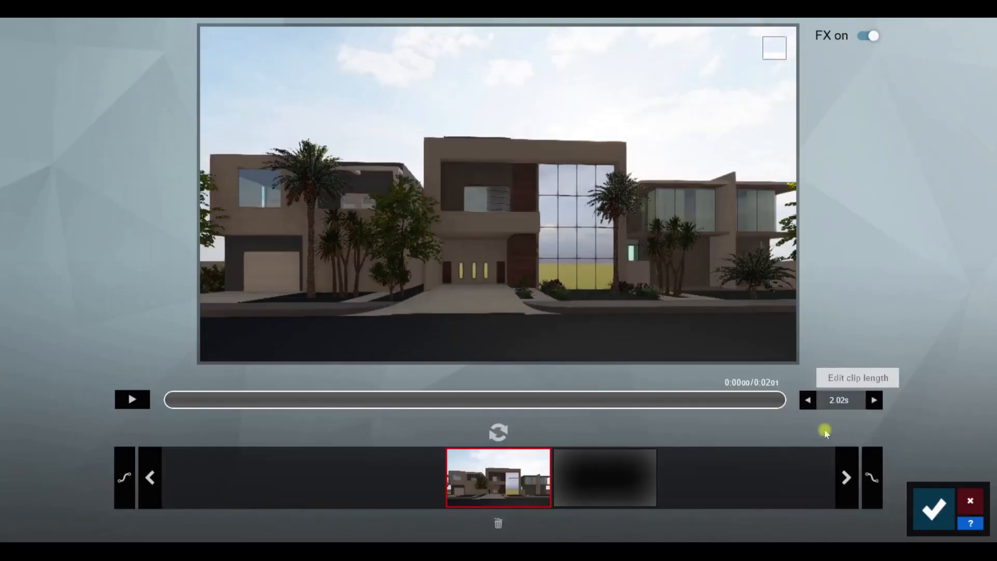
click(934, 509)
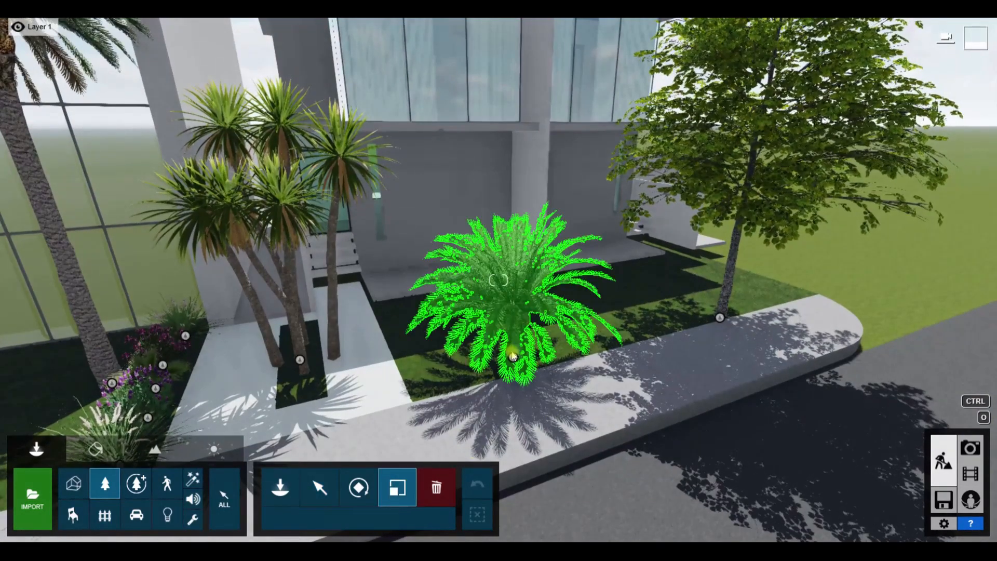
Shrink the CanaryIslandDatePalm 001 on the end house's lawn and copy the azalea and grass cluster along that frontage.
click(510, 370)
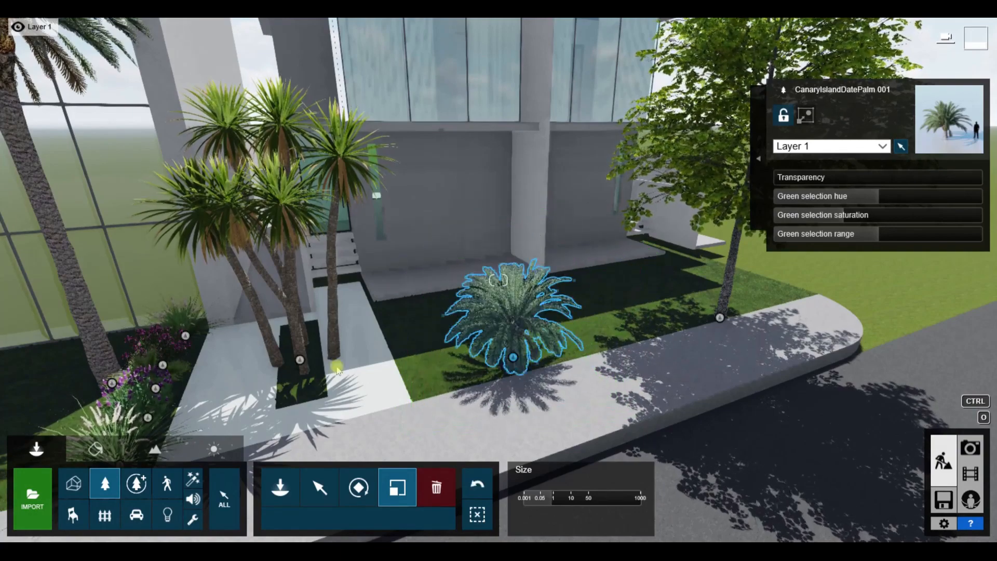
right_drag(281, 387, 162, 233)
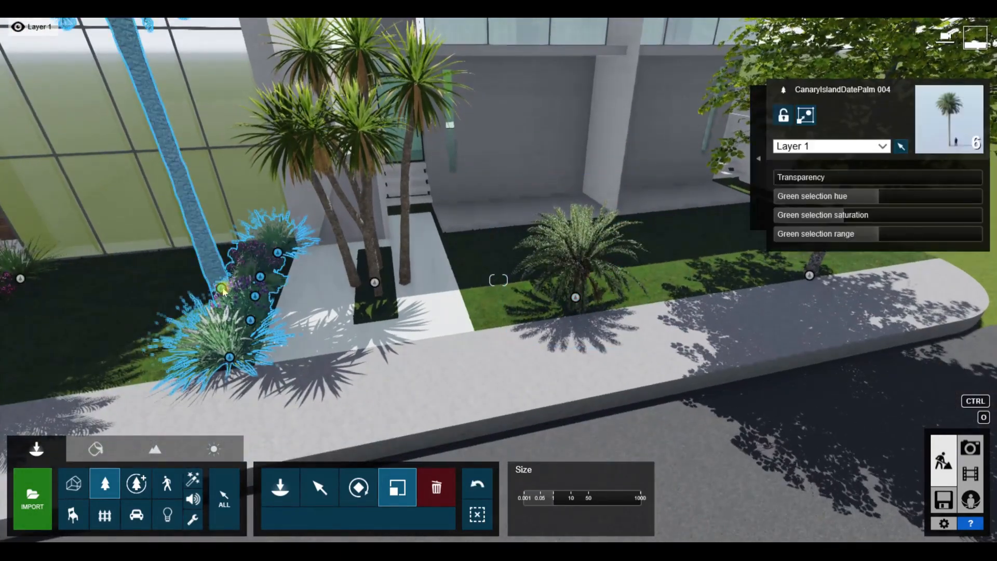
key(m)
alt+drag(230, 358, 491, 322)
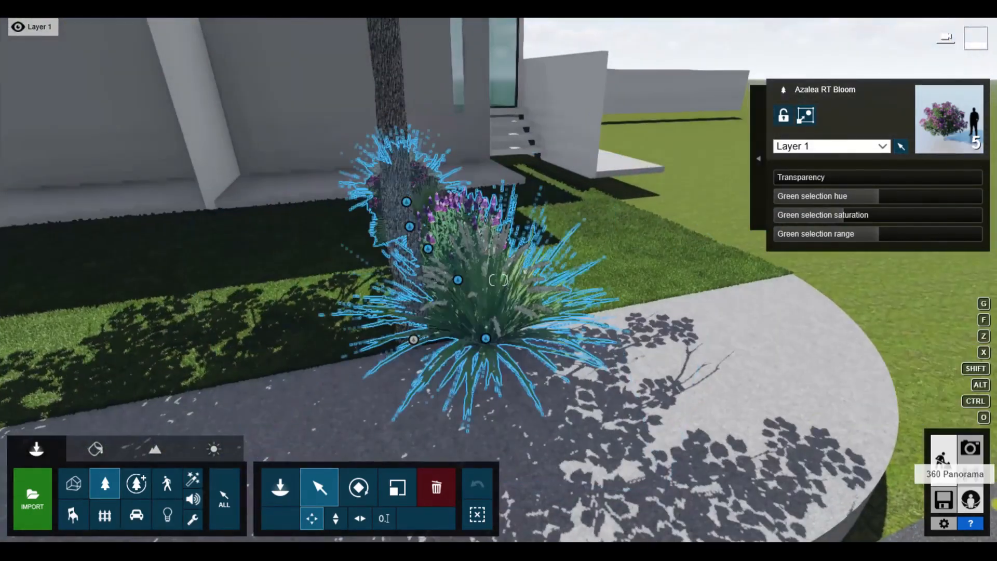
click(970, 472)
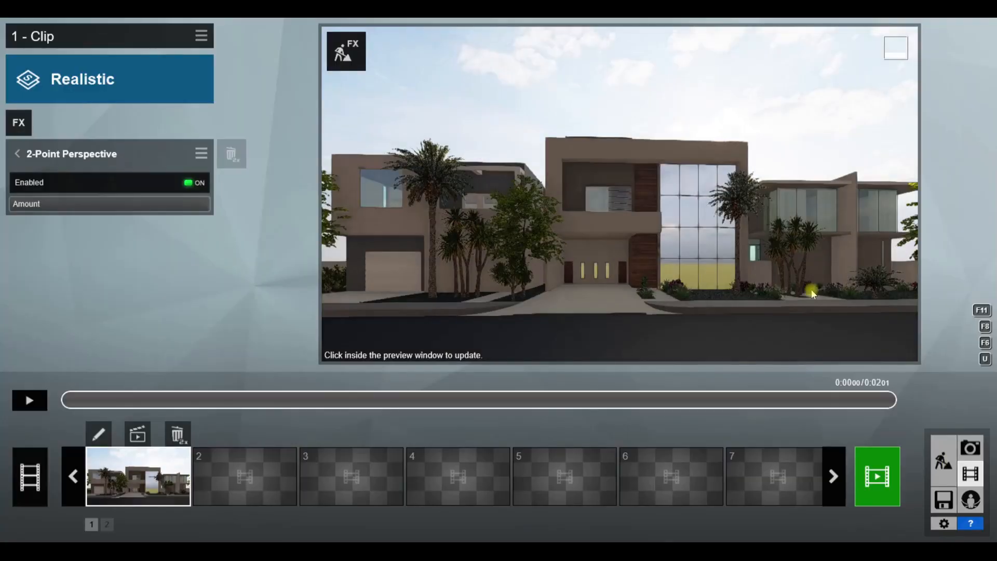
click(944, 459)
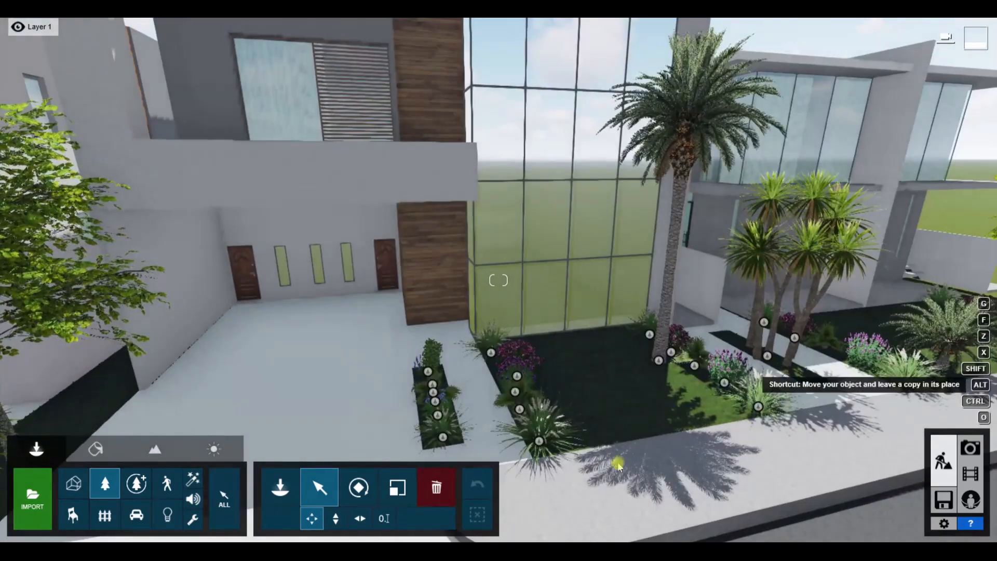
Copy the five-plant Spiny Mat Rush cluster to the planting beds in front of the white-garage house and preview the clip.
ctrl+drag(618, 465, 415, 312)
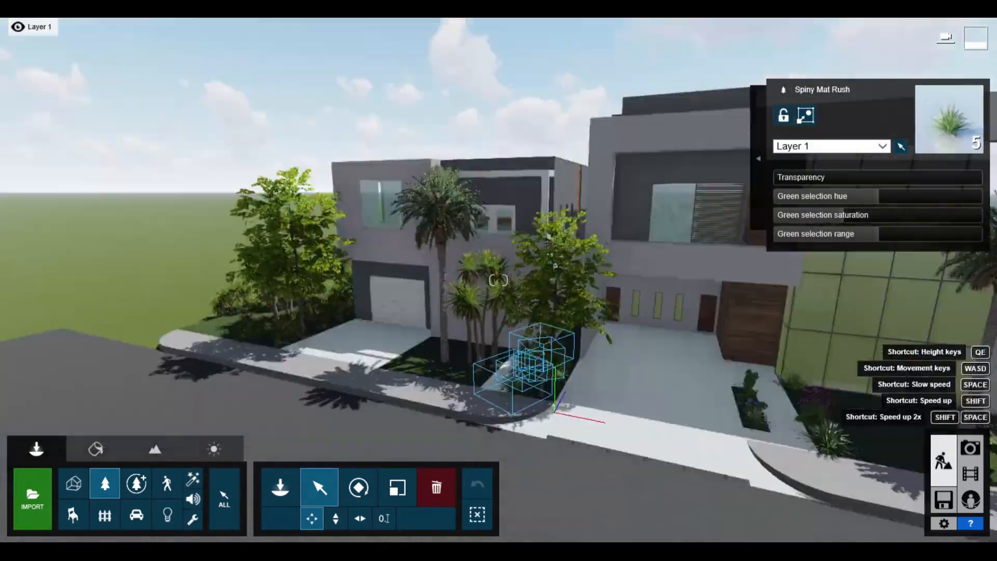
right_drag(554, 265, 631, 369)
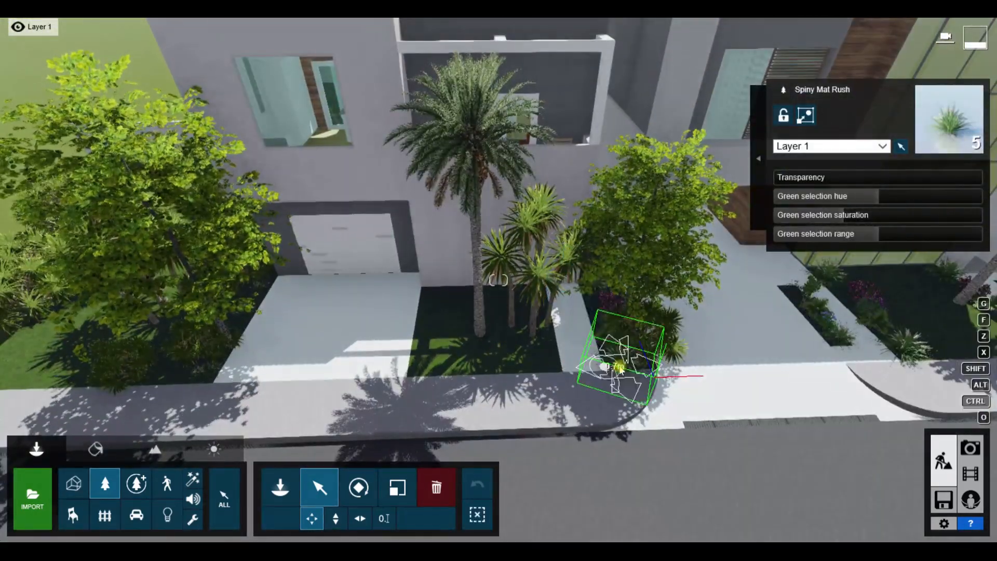
drag(609, 367, 204, 370)
click(970, 473)
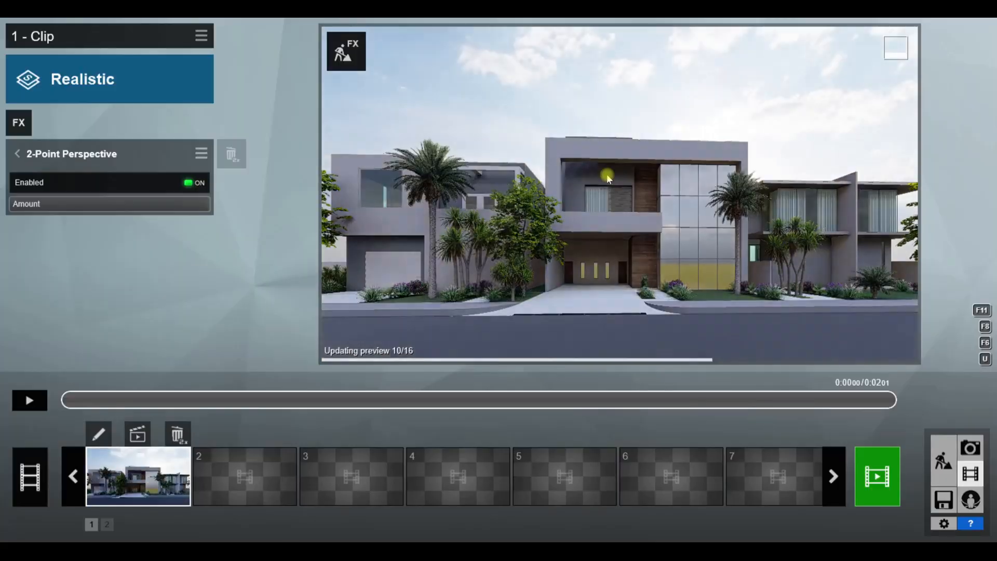
Choose a sunnier blue sky for the Real Skies effect and set its heading to about -148.4°.
click(49, 155)
click(45, 185)
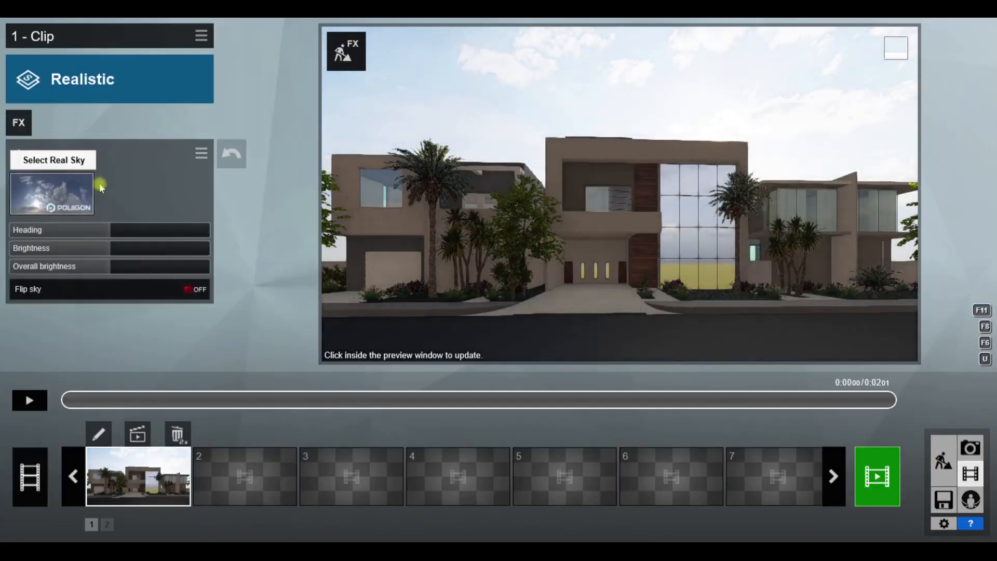
click(88, 187)
click(285, 188)
drag(77, 238, 30, 234)
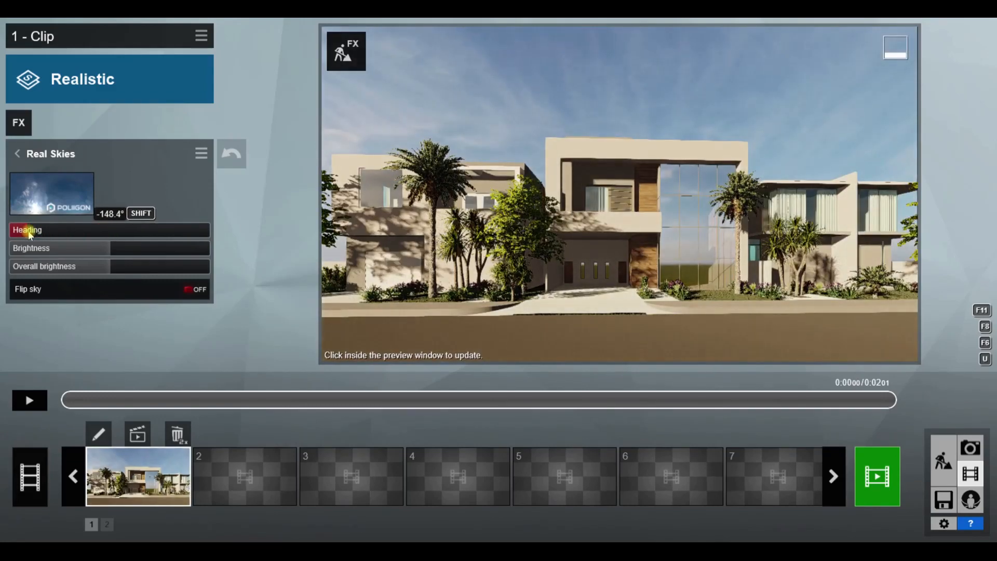
Adjust the temperature, tint, brightness and contrast of the Color Correction effect.
click(17, 153)
click(78, 281)
drag(142, 179, 111, 182)
drag(119, 197, 125, 197)
drag(133, 234, 152, 237)
click(119, 253)
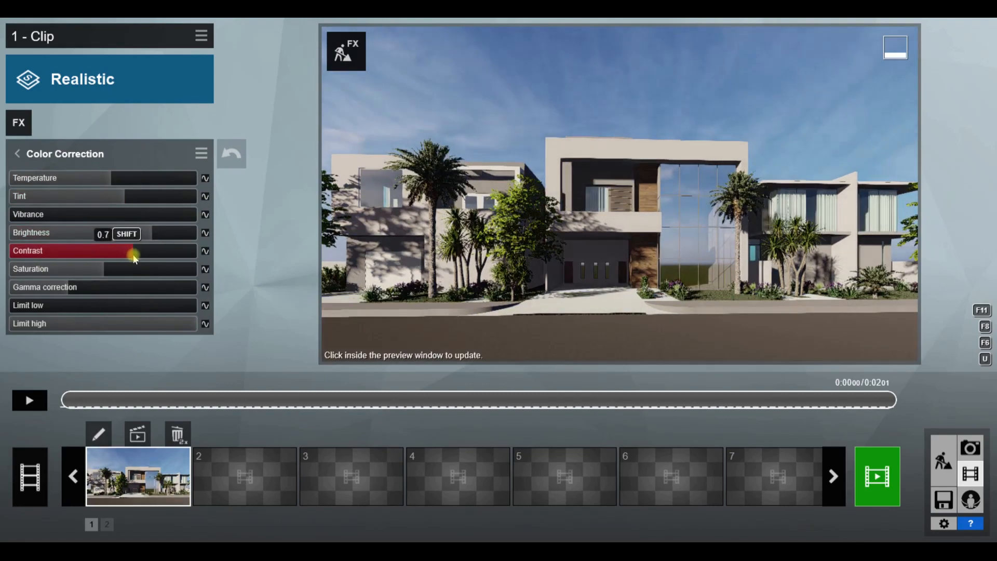
Fine-tune the Color Correction saturation, high limit and temperature, and refresh the clip preview.
drag(104, 275, 125, 277)
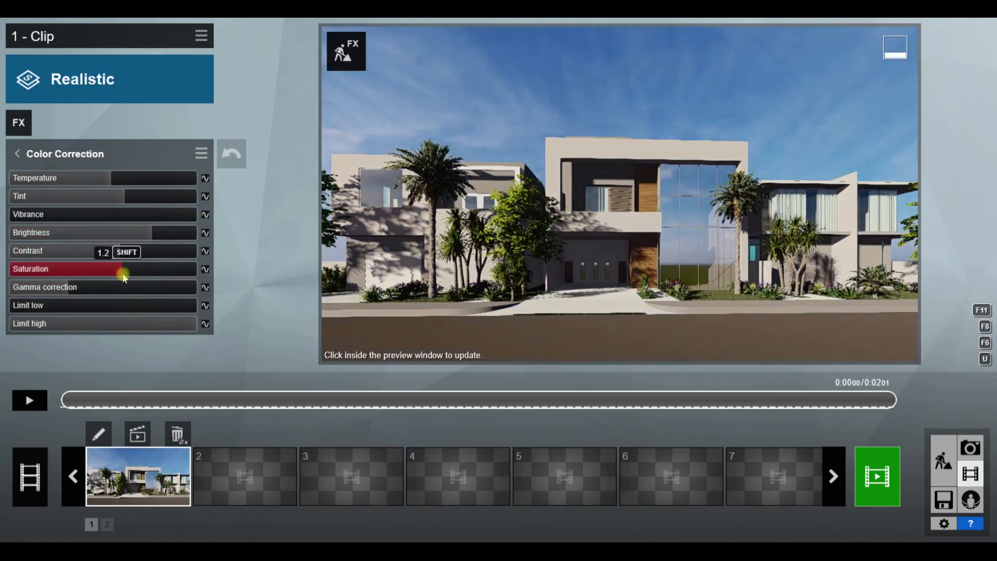
click(162, 323)
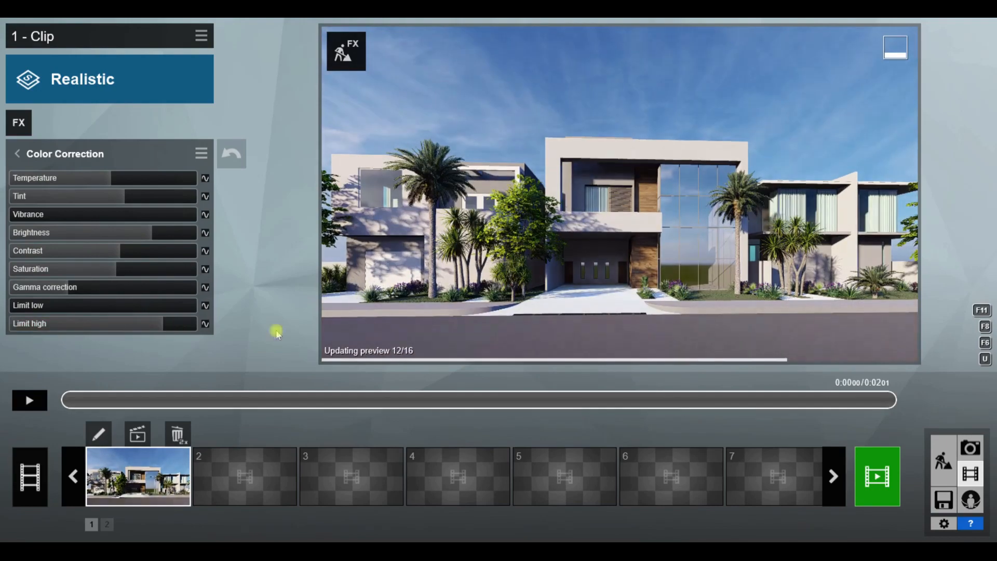
click(404, 309)
click(104, 269)
click(116, 178)
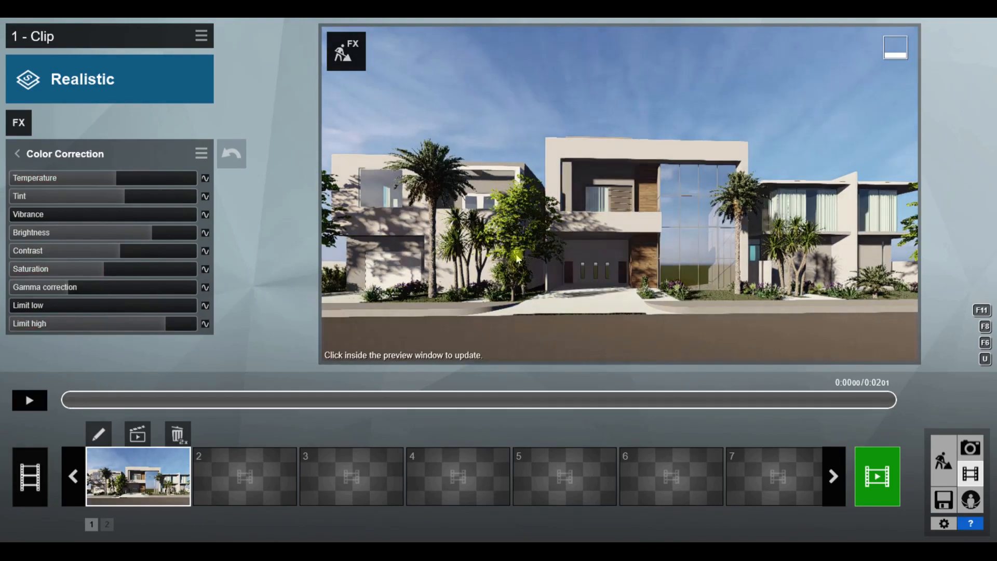
click(515, 278)
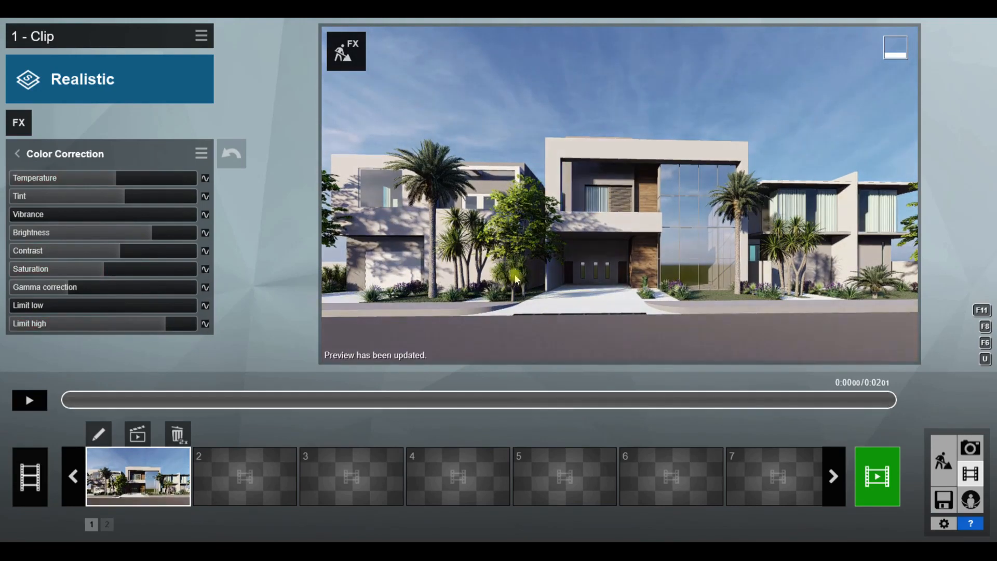
Open the Reflection effect's plane editor and add reflection planes to the street and the main house's glass curtain wall.
click(17, 154)
click(87, 313)
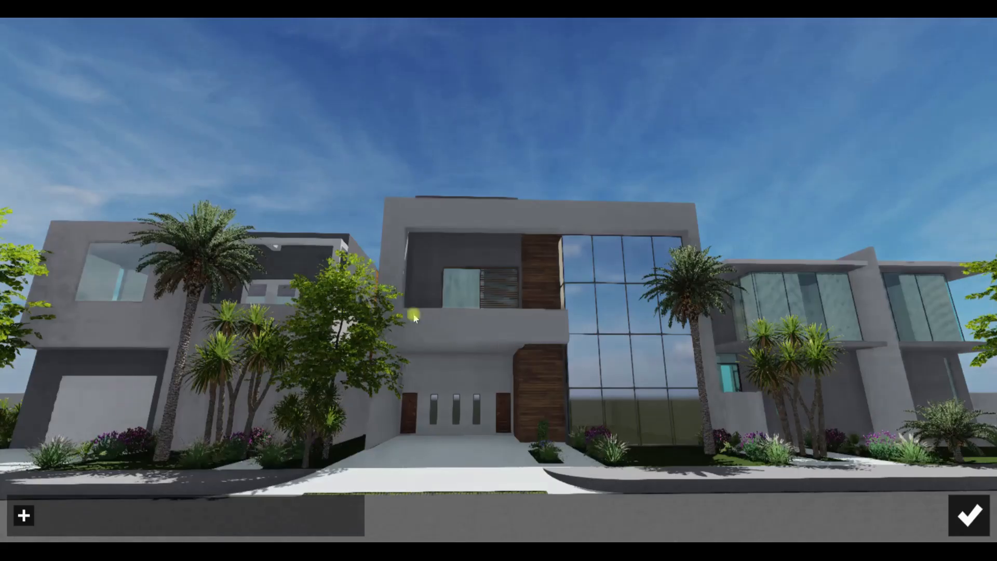
click(23, 515)
click(332, 519)
click(58, 515)
click(602, 303)
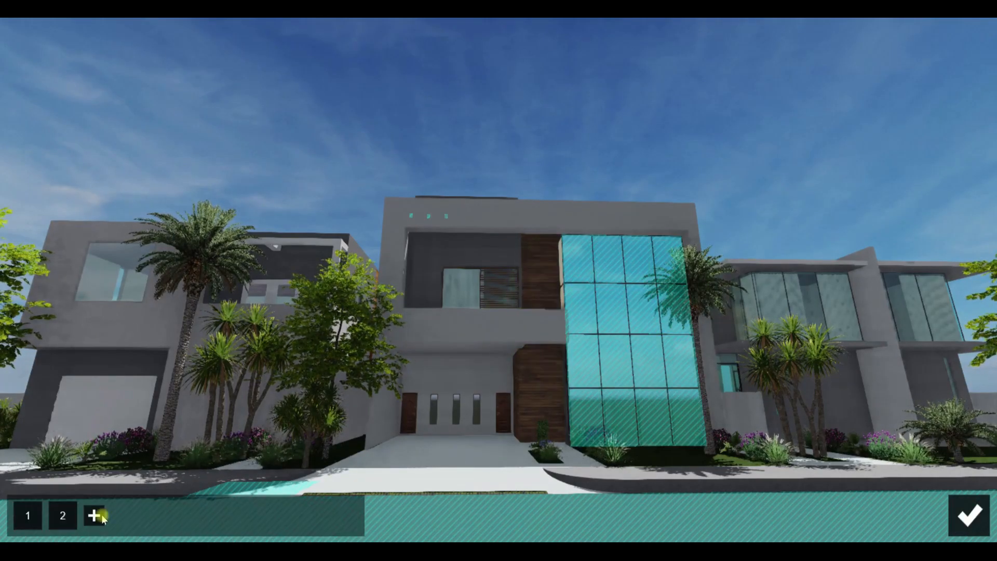
Add reflection planes to the main house's balcony window and the white-garage house's upper window.
click(94, 514)
click(469, 292)
click(129, 515)
click(115, 272)
Add reflection planes to the upper glazing of the neighbouring house beside the glass curtain wall, and finish editing the planes.
click(163, 515)
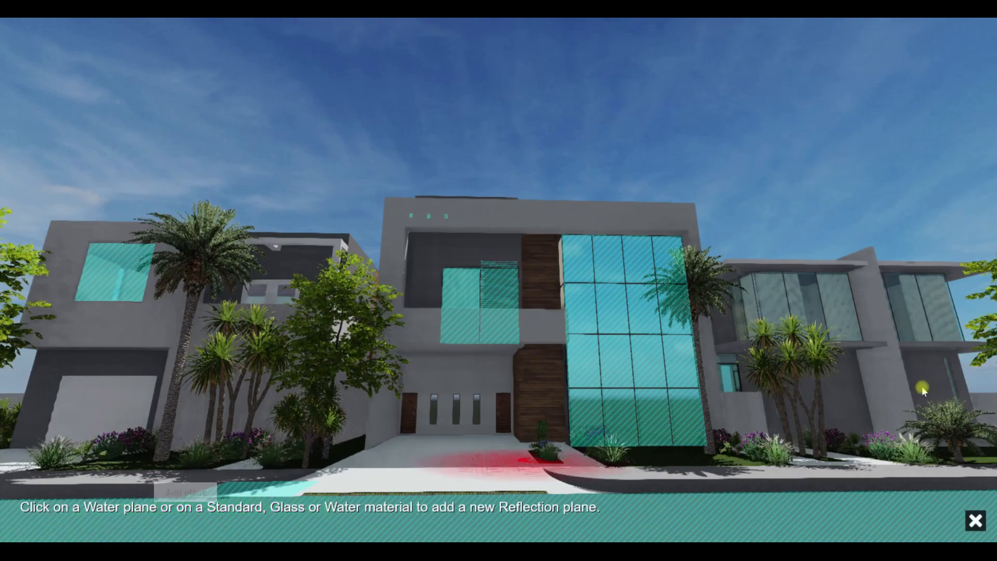
click(819, 311)
click(198, 515)
click(758, 296)
click(233, 515)
key(q)
right_drag(448, 453, 451, 519)
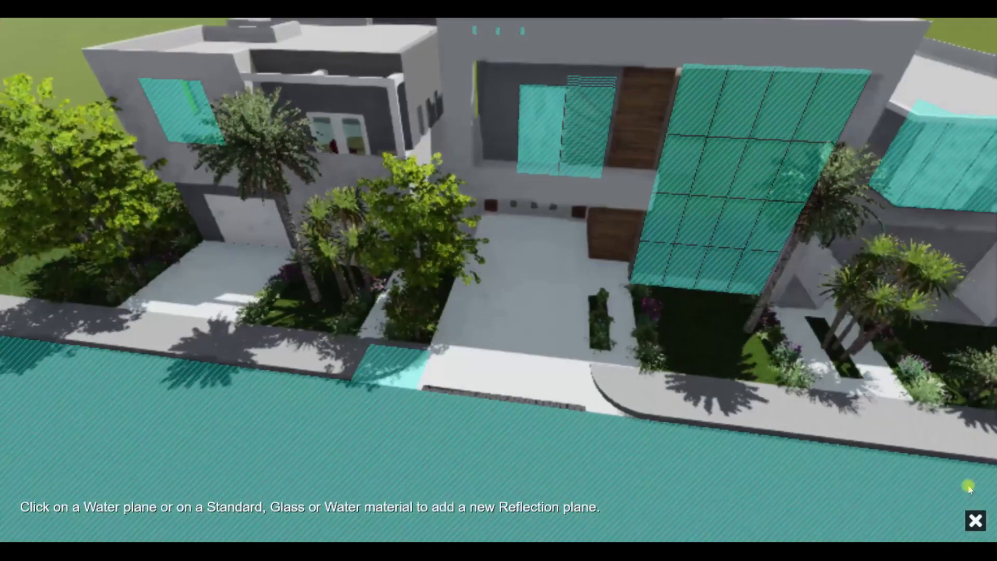
click(974, 520)
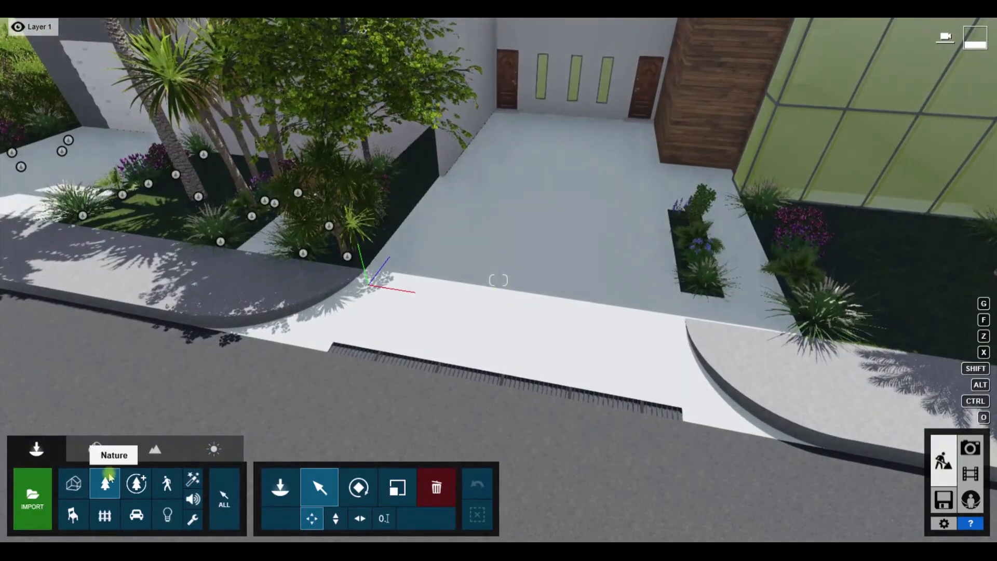
Try several stone pavers from the Outdoor material library on the driveway and apply a Poliigon stone paving.
click(96, 449)
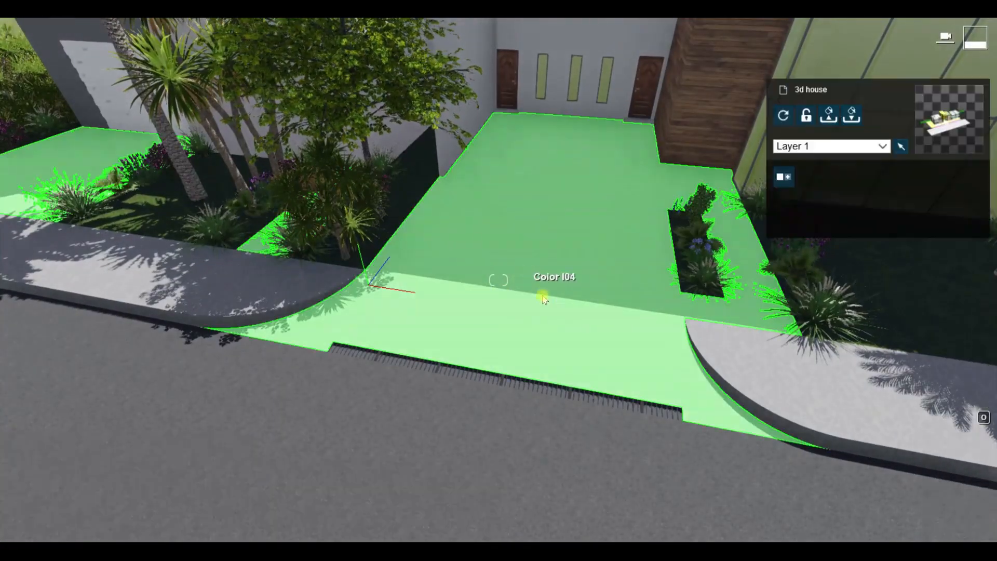
click(541, 292)
click(125, 109)
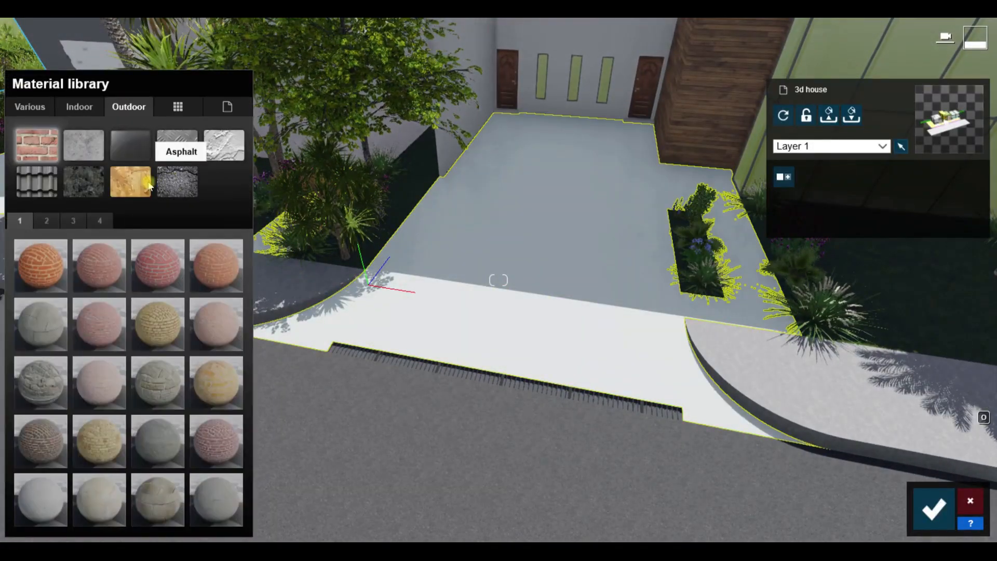
click(106, 182)
click(158, 326)
key(w)
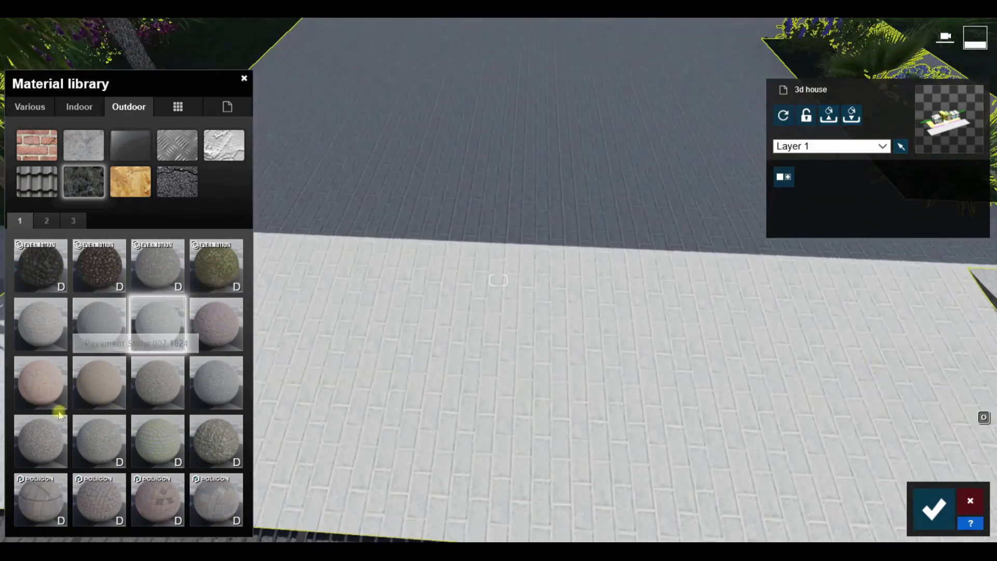
click(44, 385)
click(45, 440)
click(45, 503)
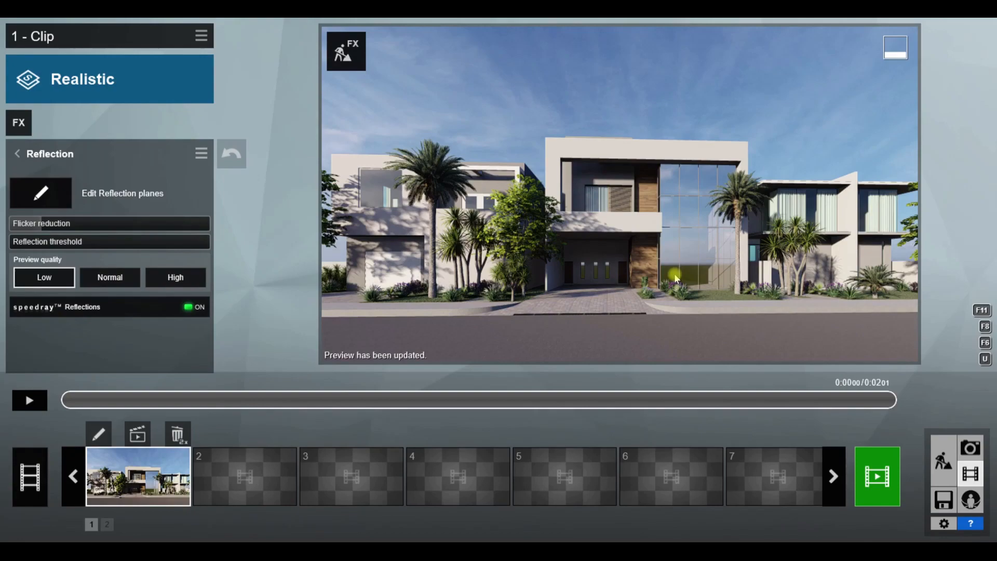
Add the Analog Color Lab effect to the clip, adjust its style and reduce its amount.
click(17, 155)
click(19, 123)
click(256, 305)
click(543, 140)
drag(89, 200, 57, 200)
mouse_move(125, 180)
mouse_down()
mouse_move(245, 186)
mouse_move(138, 182)
mouse_up()
drag(58, 196, 30, 197)
click(551, 251)
Set the Analog Color Lab style to its minimum with a low amount and refresh the clip preview.
click(86, 178)
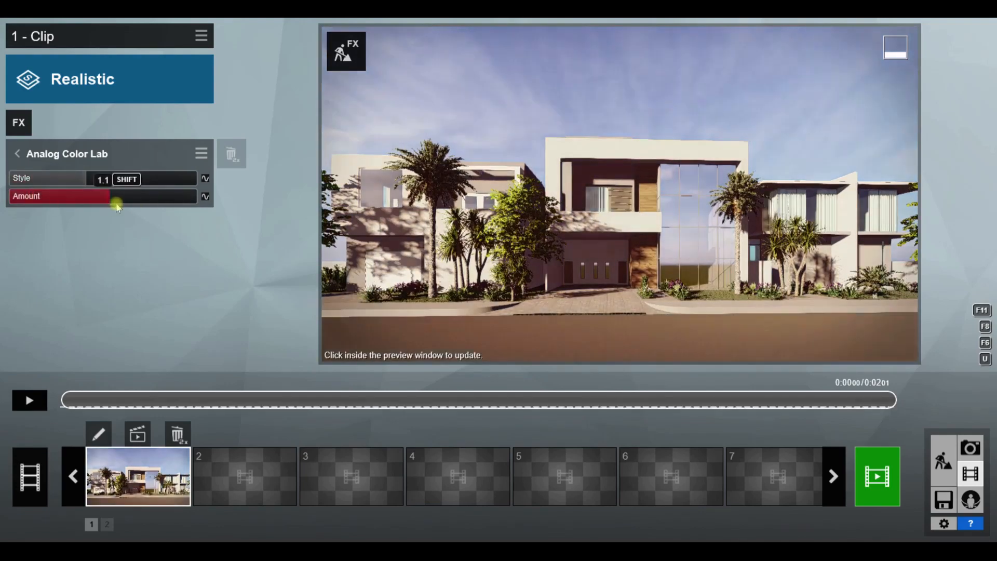
drag(83, 180, 107, 179)
click(378, 254)
drag(45, 197, 17, 181)
click(378, 254)
click(463, 262)
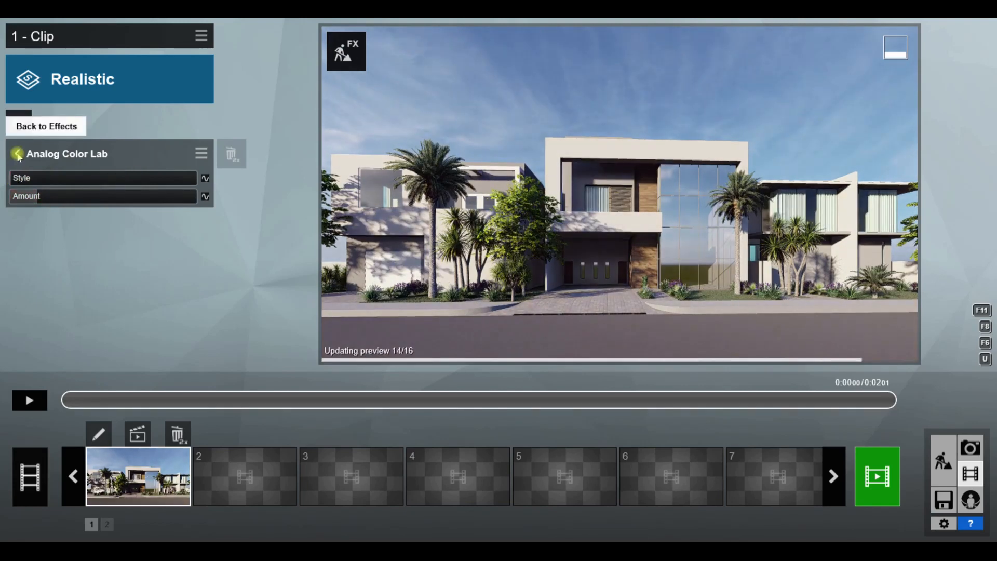
Return to build mode and open the Buildings category of the Outdoor library.
click(18, 154)
click(943, 460)
right_drag(597, 234, 446, 275)
click(37, 448)
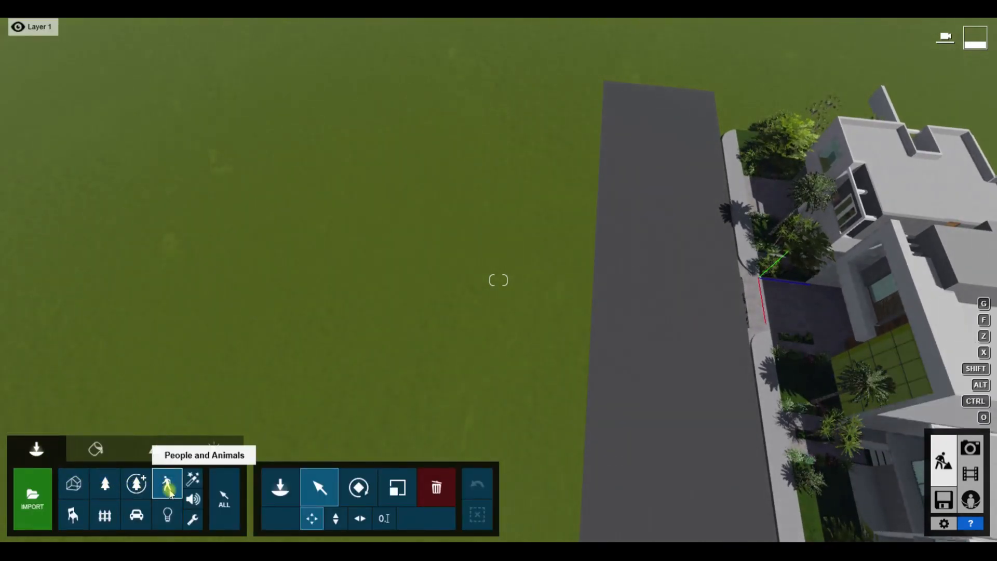
click(167, 485)
click(104, 514)
click(82, 118)
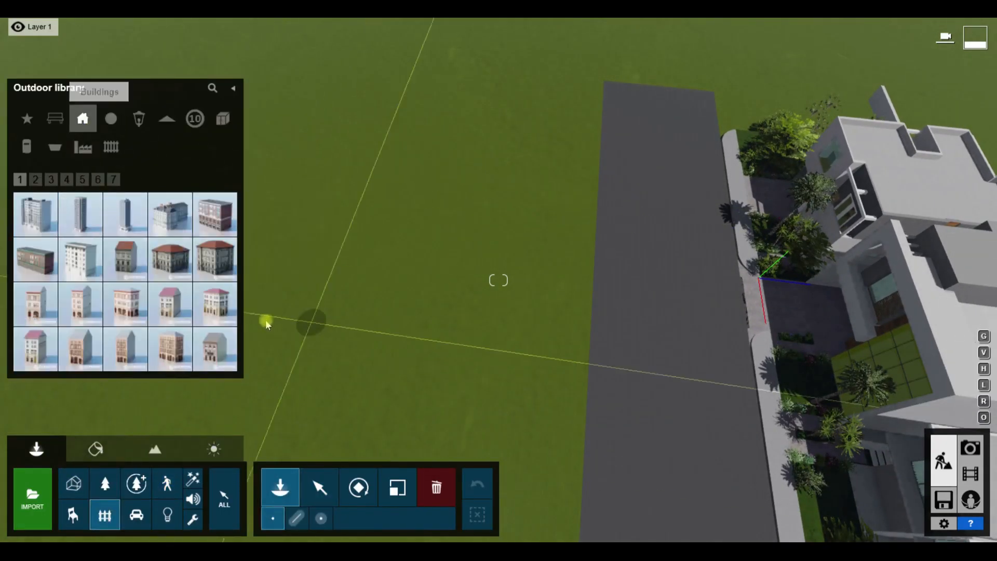
Choose House US 018 from the outdoor buildings and place it on the grass across the street.
click(36, 181)
click(51, 180)
click(66, 180)
click(83, 181)
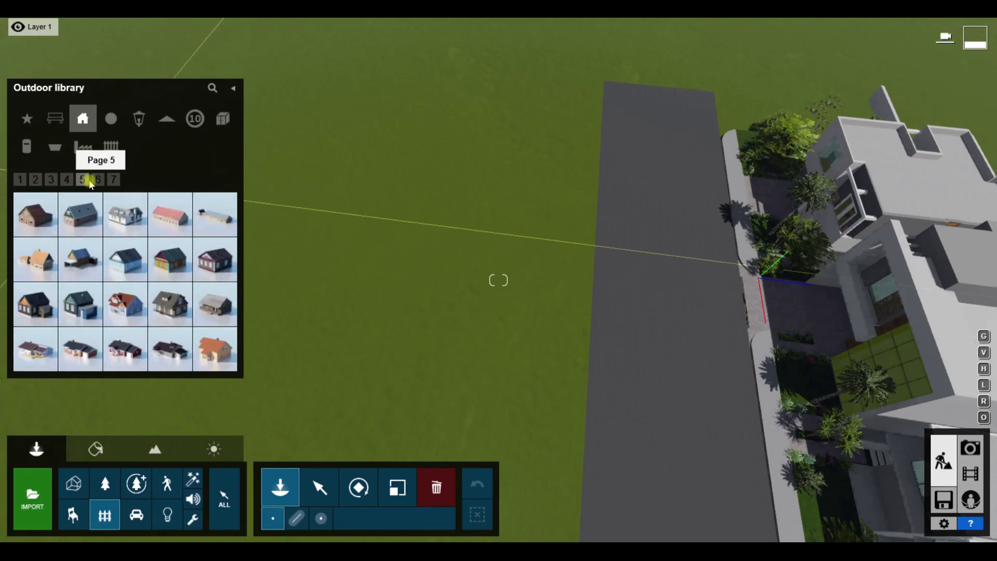
click(98, 180)
click(113, 180)
click(75, 180)
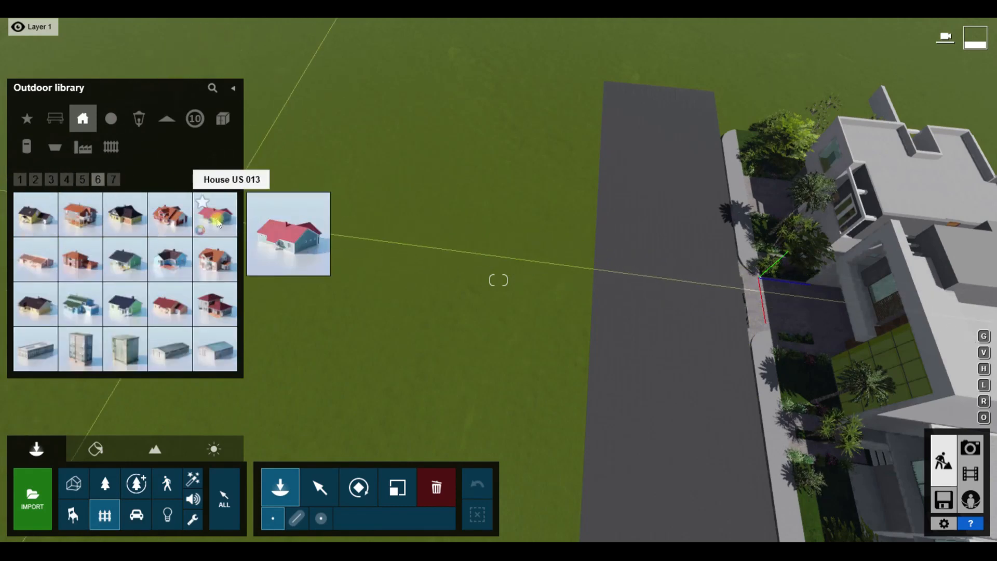
click(223, 271)
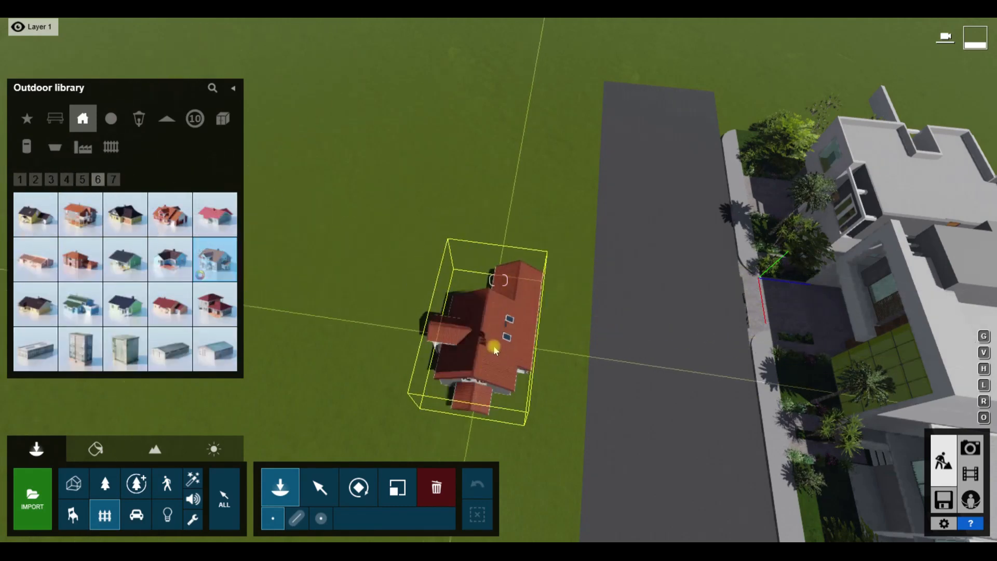
click(528, 387)
Enlarge the red-roofed house across the street.
right_drag(382, 249, 389, 345)
key(w)
key(s)
key(w)
key(l)
click(540, 128)
drag(538, 126, 559, 63)
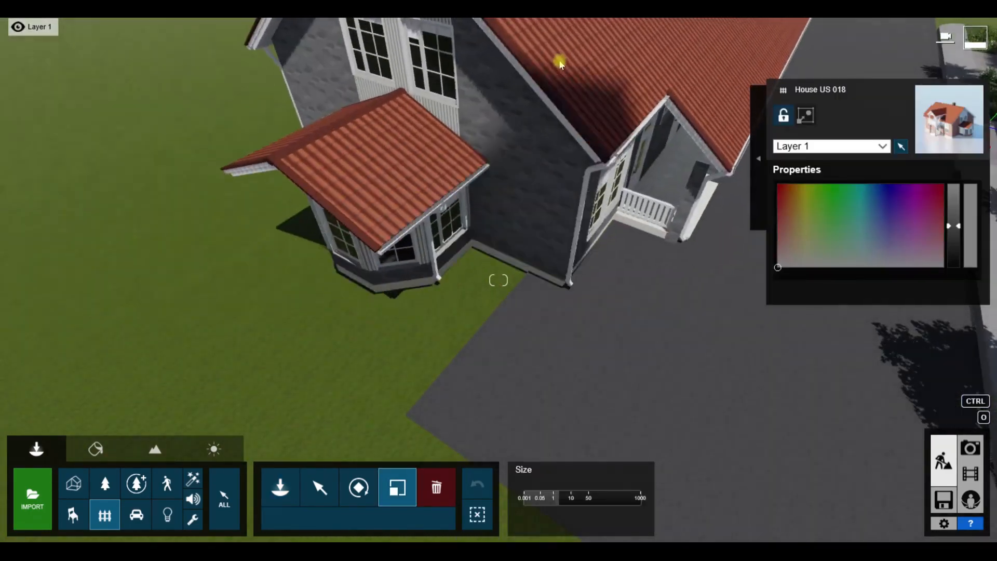
Change the red-roofed house's wall colour to a lighter neutral grey.
click(805, 238)
drag(953, 215, 953, 203)
right_drag(665, 284, 717, 288)
key(s)
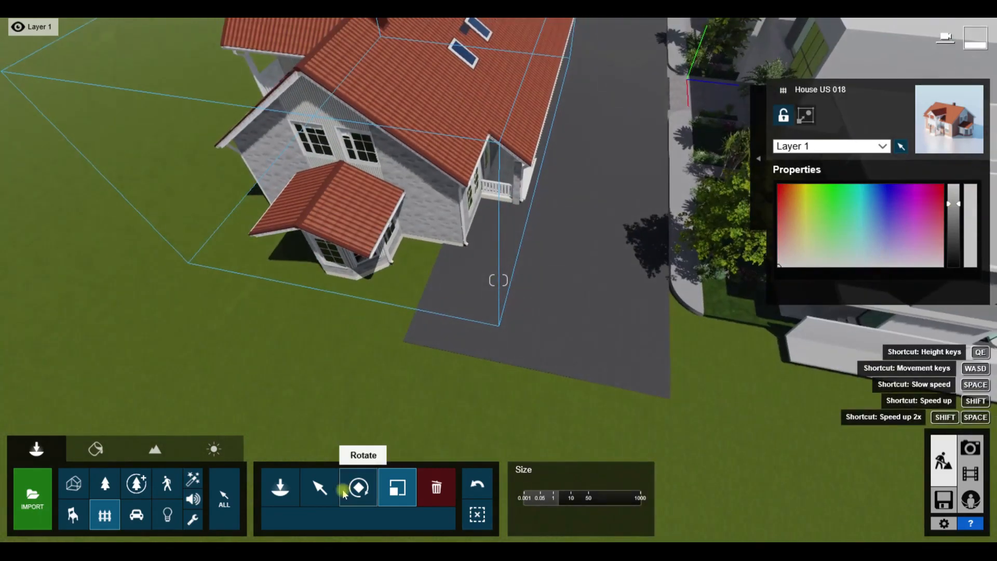
Copy the red-roofed house along the far side of the street and move the copy clear of the original.
click(320, 487)
drag(489, 200, 523, 58)
key(l)
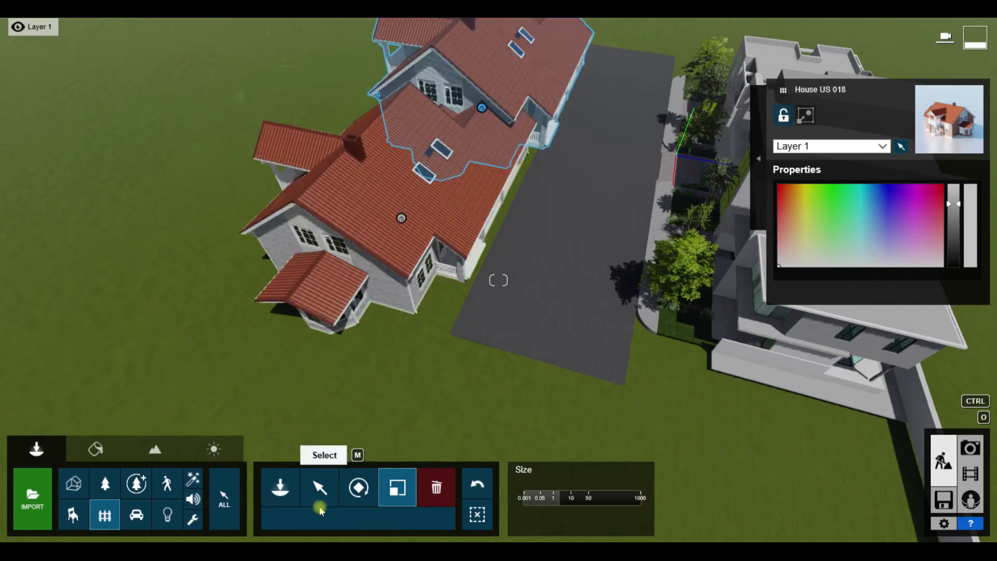
click(319, 487)
click(480, 109)
drag(483, 87, 492, 67)
key(w)
right_drag(493, 67, 489, 284)
Rotate the red-roofed house at the end of the road and reposition it beside its neighbour.
key(r)
drag(572, 212, 404, 253)
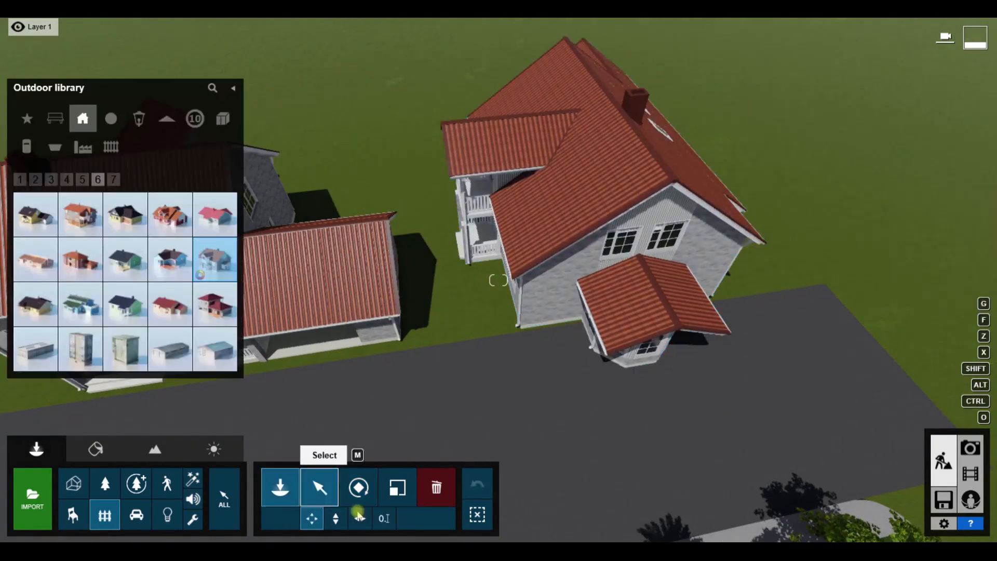
click(319, 487)
click(567, 211)
drag(567, 212, 467, 197)
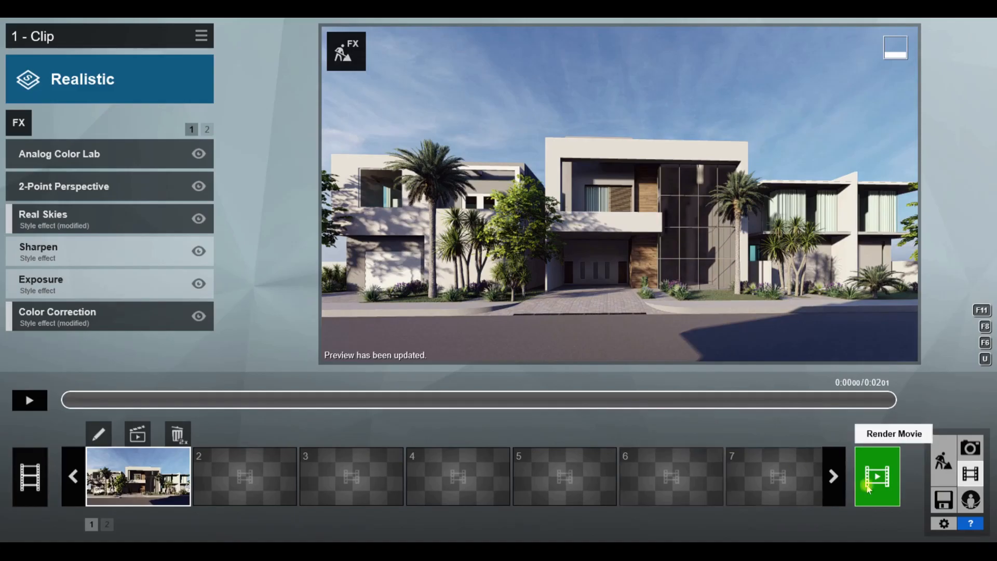
Render the clip's current frame as a 1280x720 JPG image and close the render window.
click(868, 488)
click(198, 435)
click(872, 524)
click(511, 323)
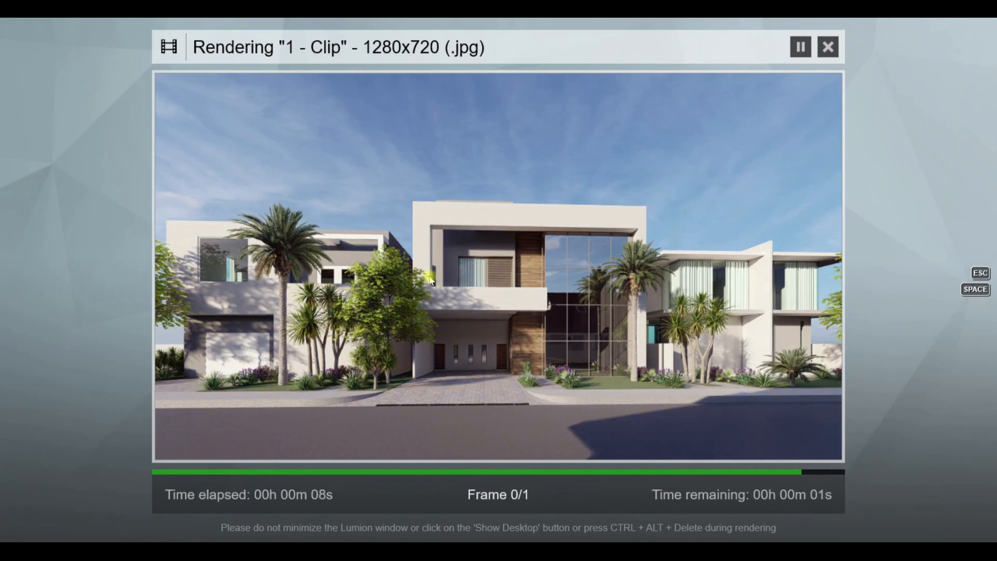
click(745, 434)
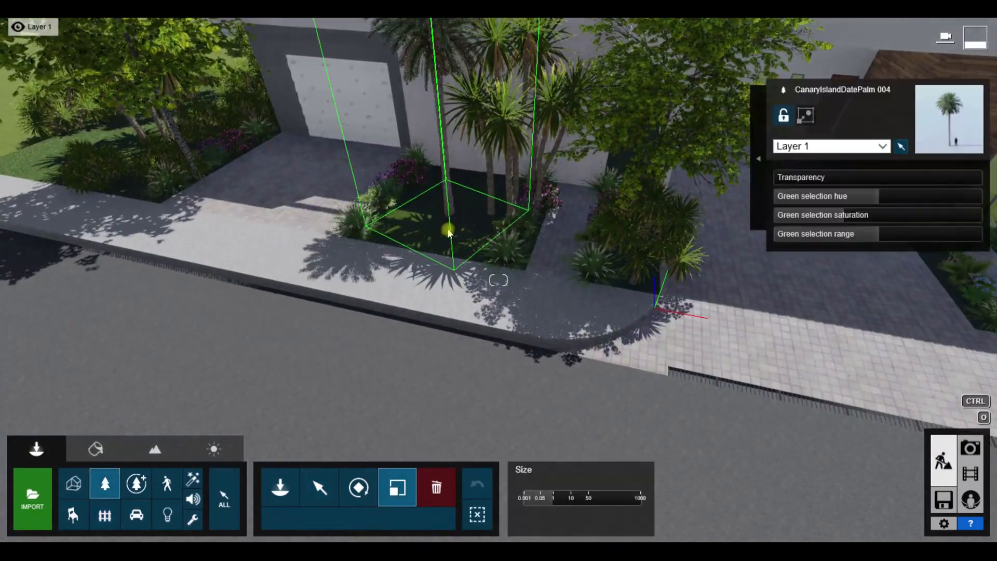
Delete the tall yuccas in the white-garage house's planting bed and enlarge the date palm there.
click(436, 487)
click(516, 212)
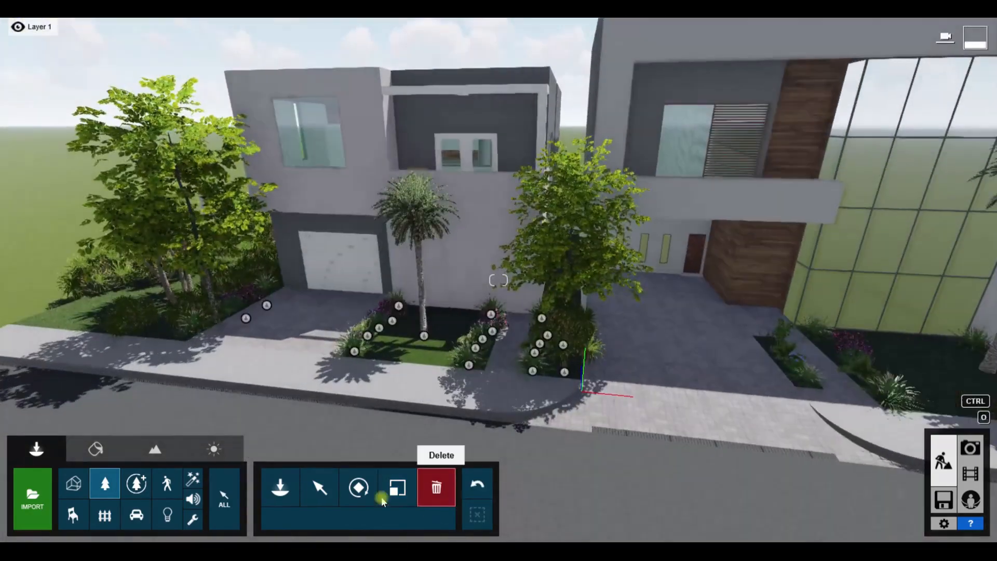
click(397, 487)
click(411, 270)
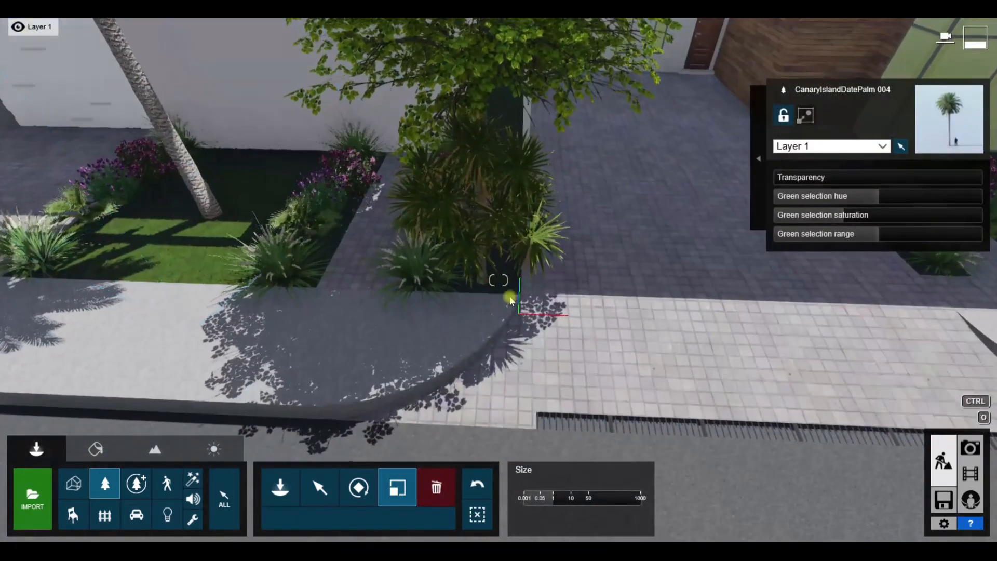
Delete the yucca plants beneath the linden tree beside the driveway and resize the linden.
click(475, 283)
click(436, 487)
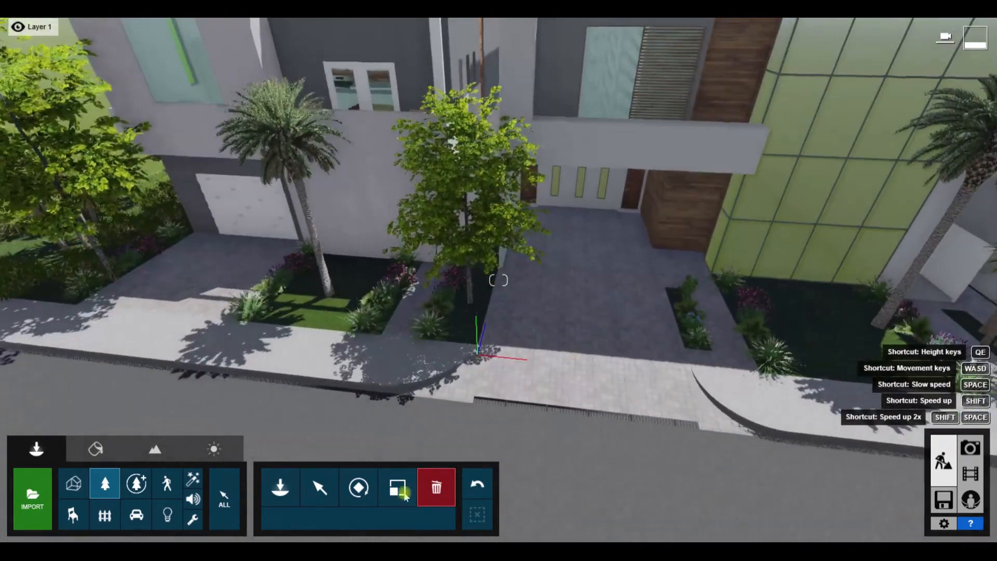
click(397, 487)
click(470, 310)
right_drag(470, 311, 499, 312)
click(316, 501)
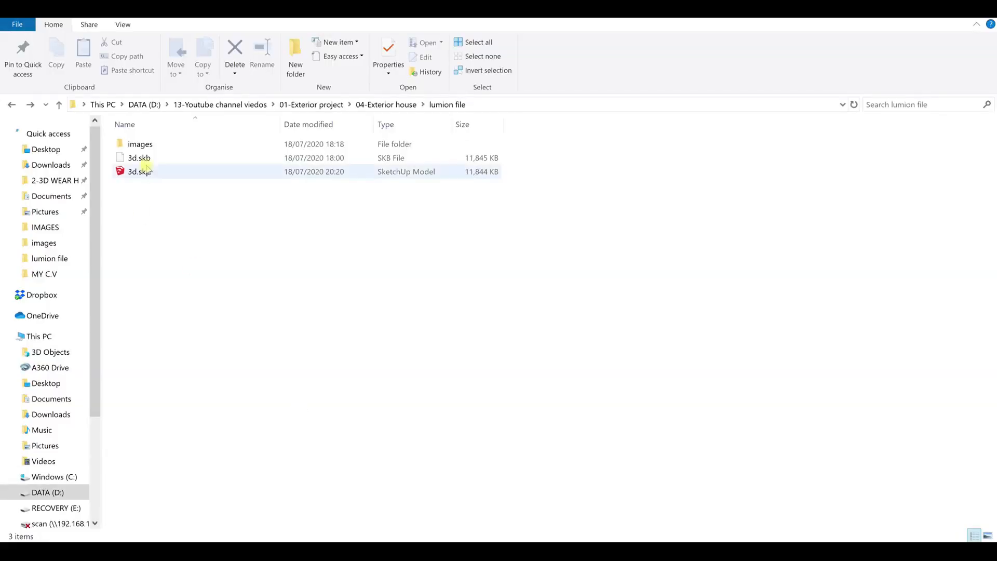
In File Explorer, open the images folder inside the lumion file folder and review its contents.
double_click(135, 149)
scroll(454, 400, up, 2)
scroll(454, 400, down, 2)
scroll(472, 358, up, 2)
scroll(485, 291, down, 2)
click(983, 20)
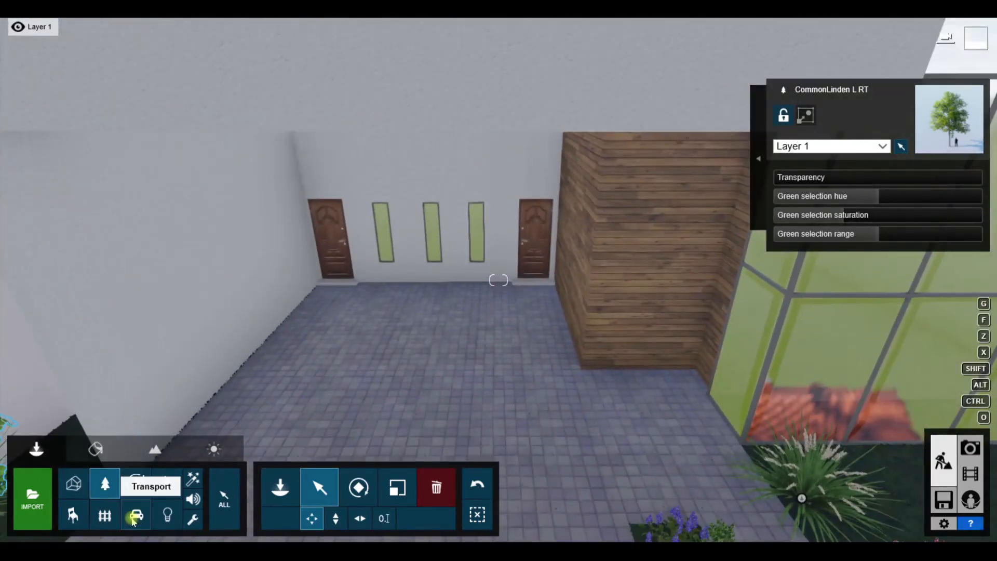
Search the Transport library for "new" and clear the search.
click(135, 514)
click(48, 179)
click(212, 87)
text(new)
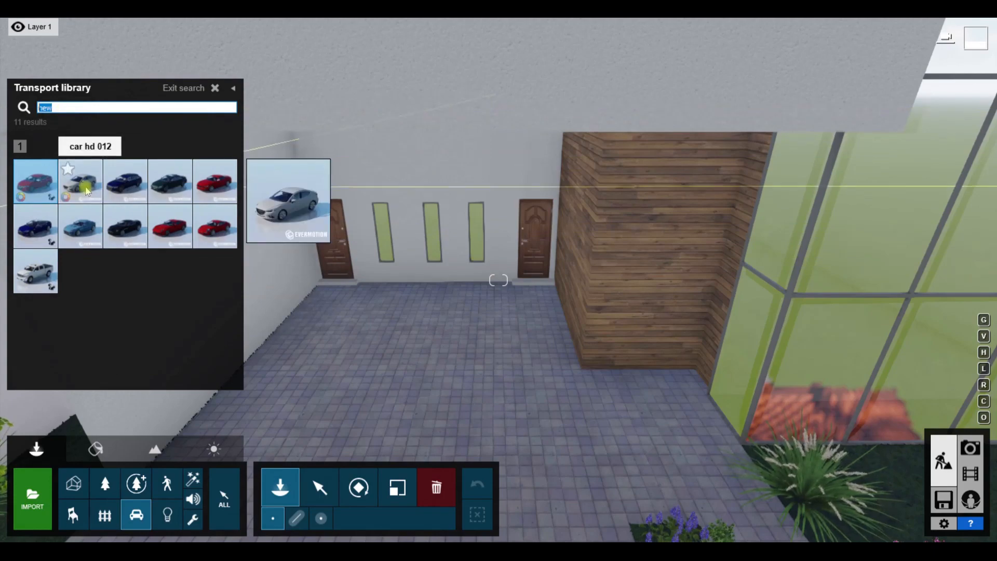
key(BackSpace)
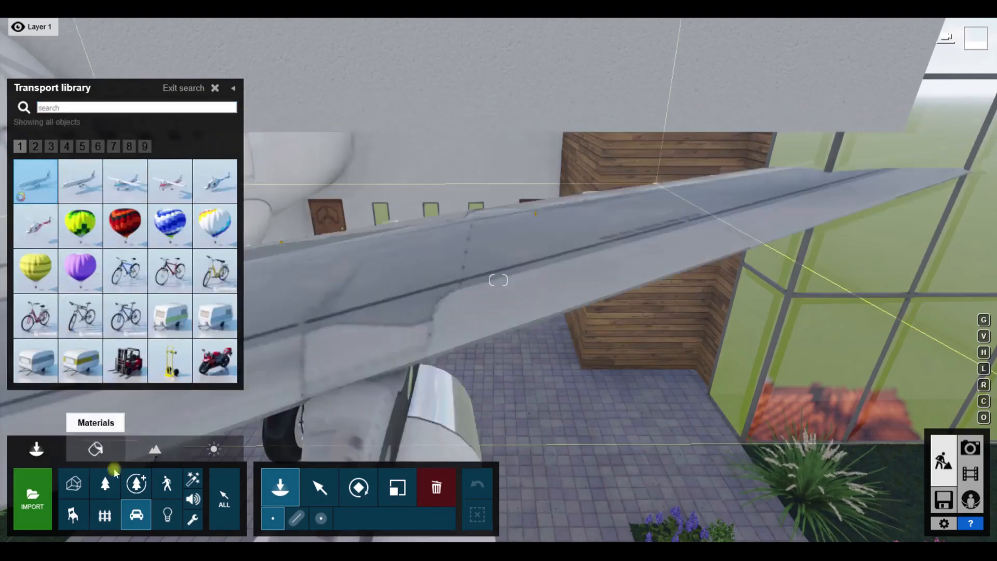
Browse the Transport library's pages and its cars, sports cars, SUVs and vans for vehicles that suit the carport.
click(40, 147)
click(53, 147)
click(68, 147)
click(82, 146)
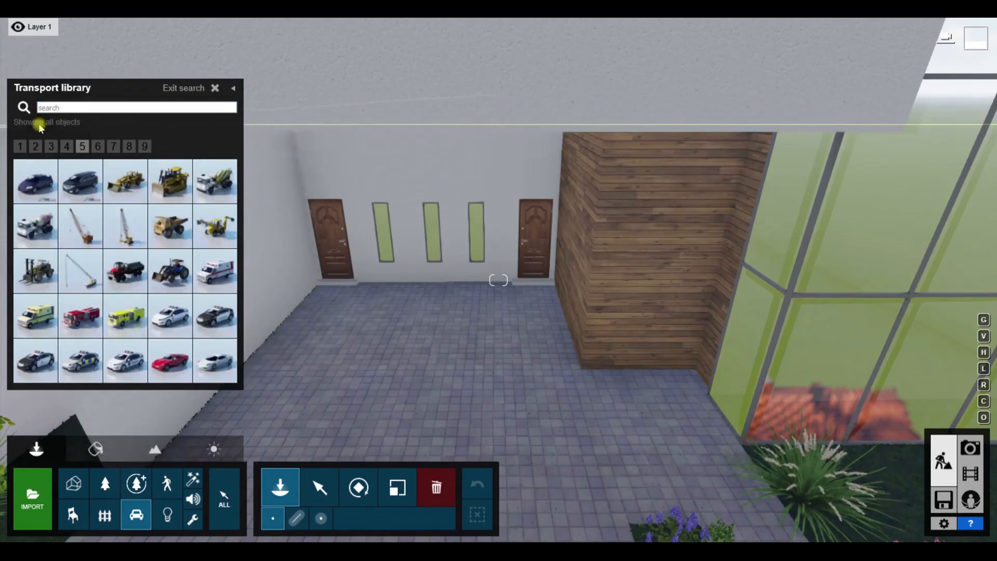
click(181, 92)
click(84, 119)
click(110, 121)
click(137, 122)
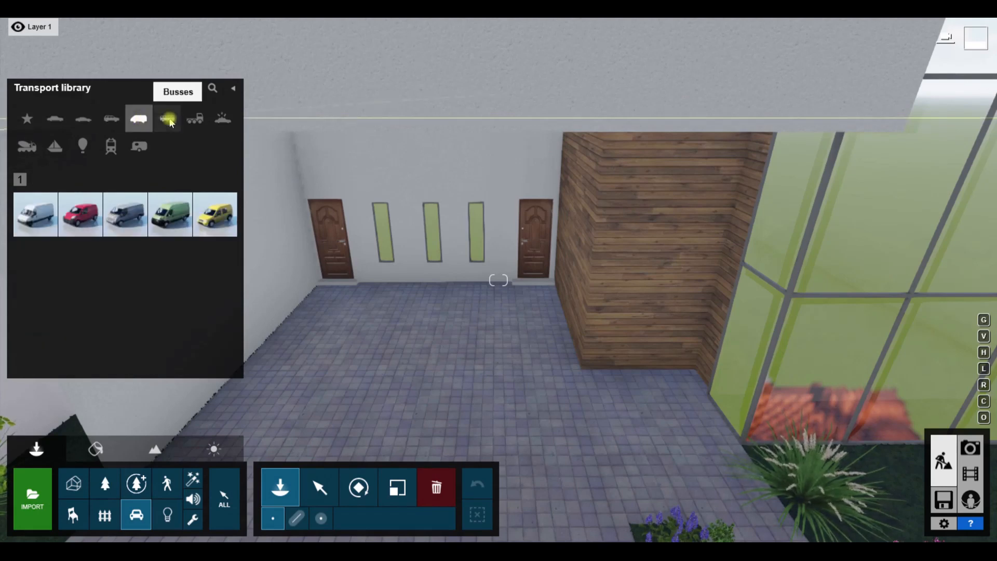
click(111, 120)
click(85, 121)
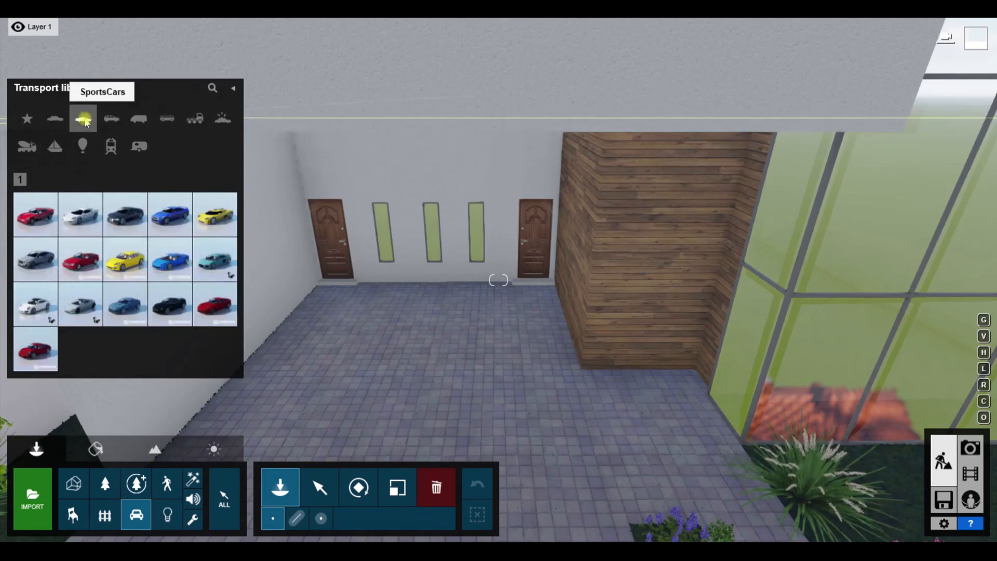
click(61, 121)
click(35, 179)
click(51, 179)
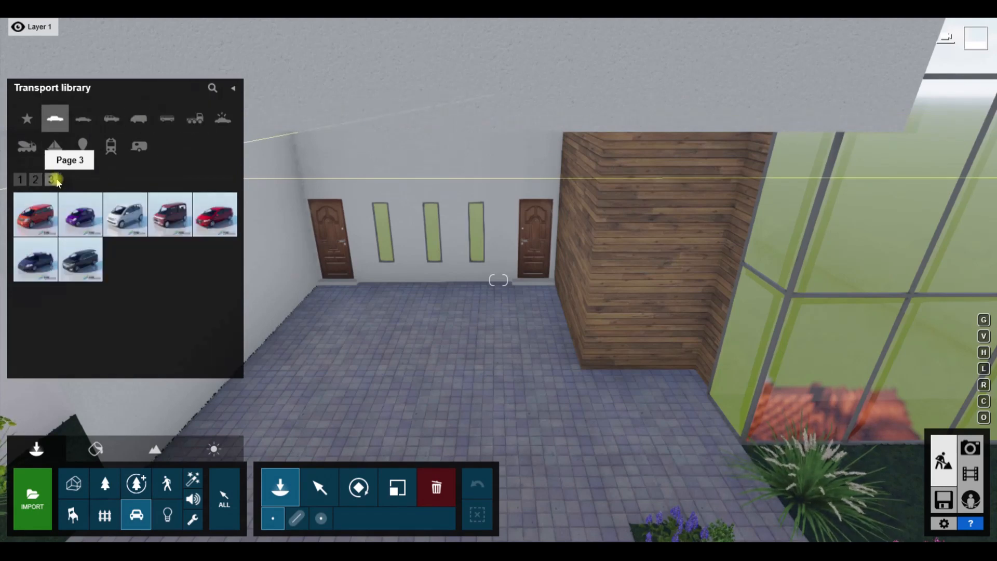
click(20, 179)
click(86, 122)
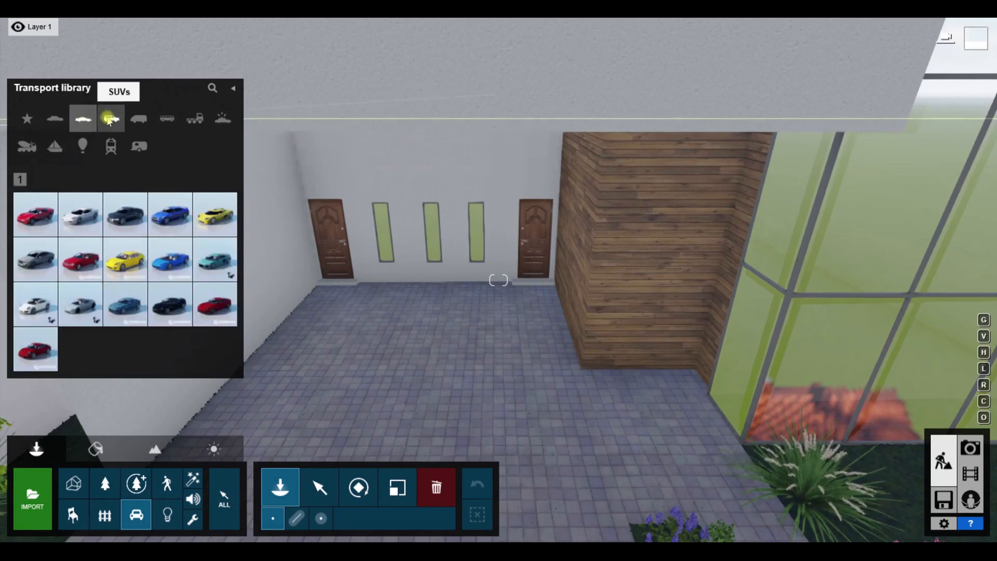
click(111, 121)
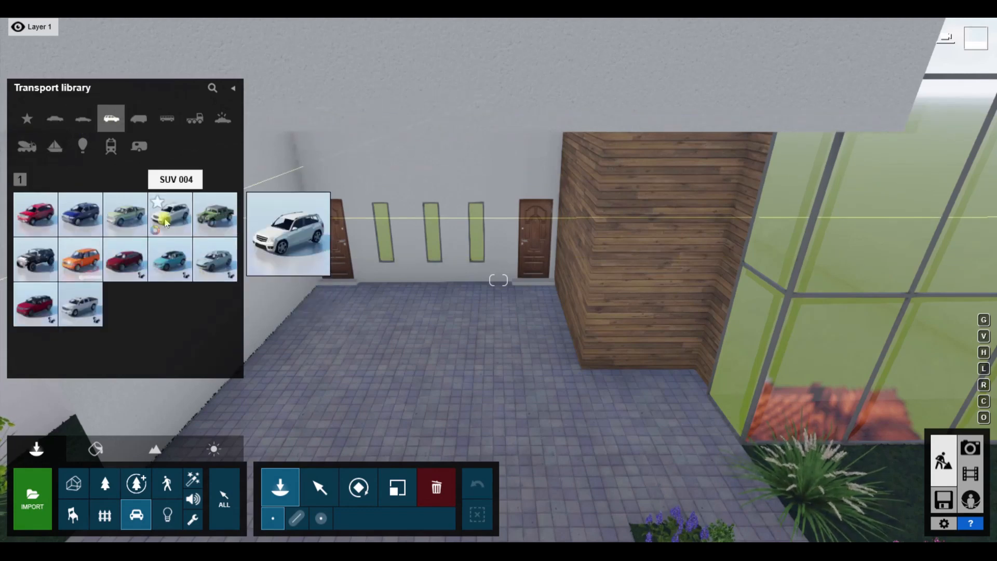
click(140, 119)
click(112, 120)
click(73, 120)
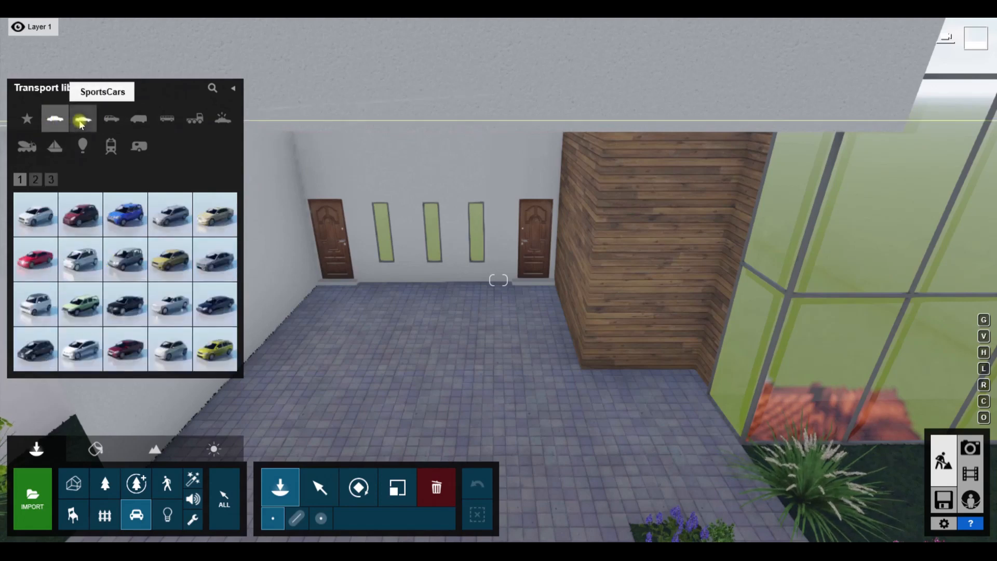
Place SportsCar 003 on the carport paving beside the white side wall, with dark red paint.
click(125, 214)
click(335, 335)
click(397, 487)
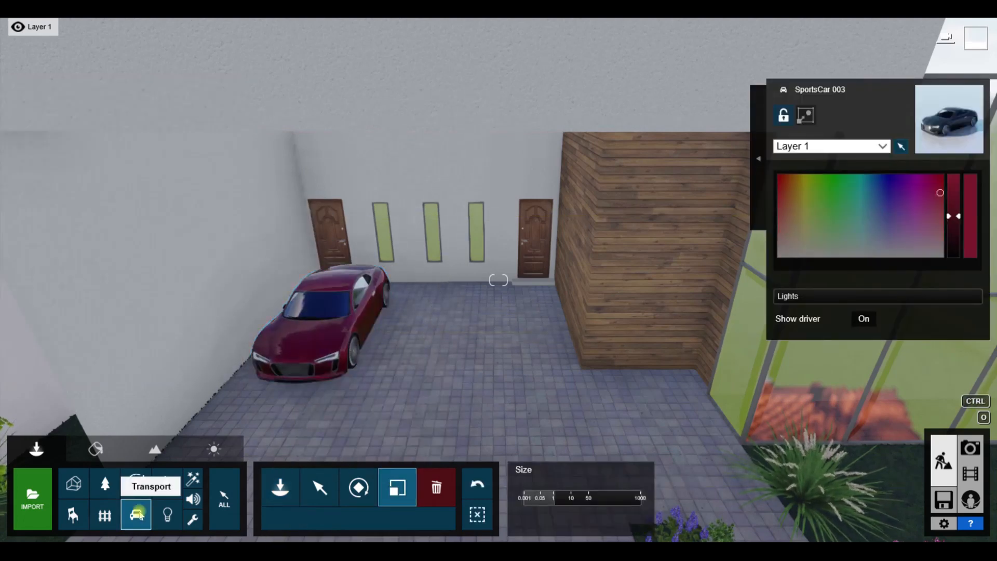
Place SportsCar 006 next to the red car in the carport and lighten its paint to silver grey.
click(137, 514)
click(170, 304)
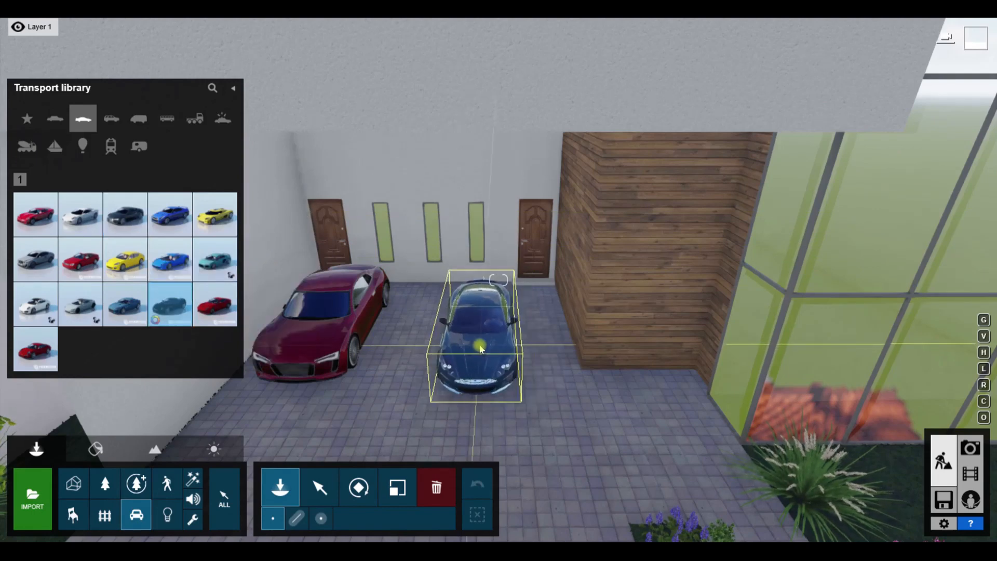
click(35, 259)
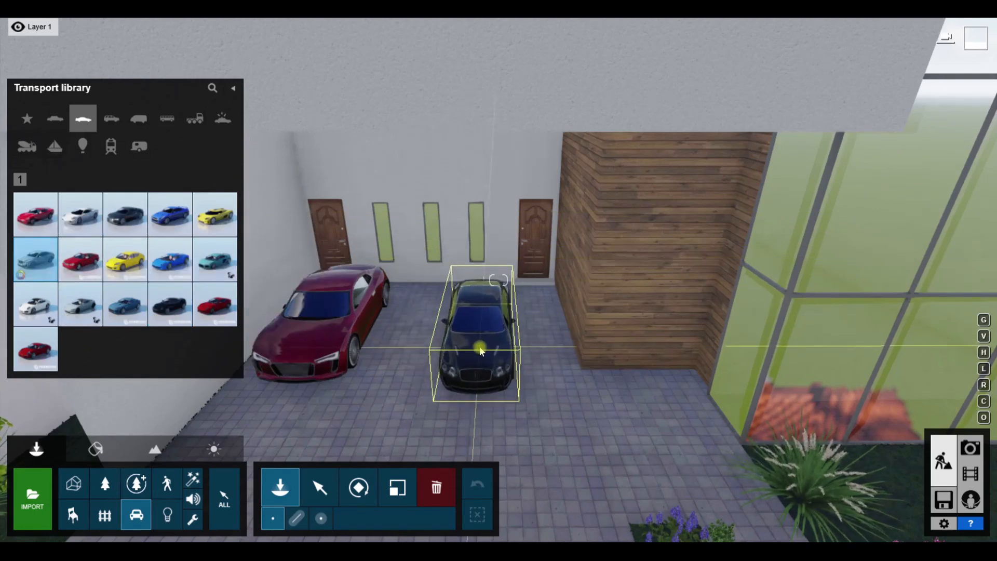
click(481, 351)
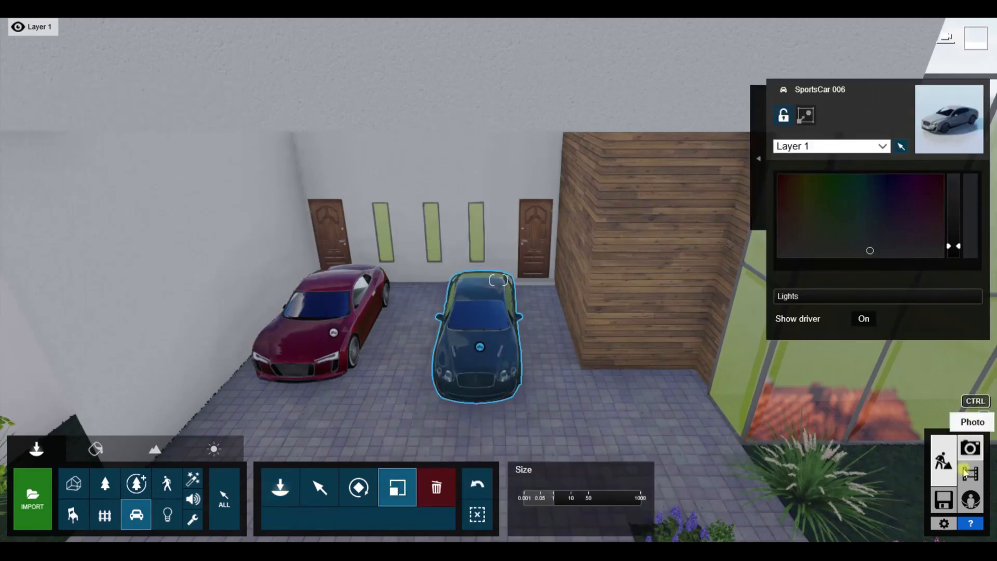
drag(958, 180, 957, 210)
Switch to Movie mode and open the clip's Real Skies effect for editing.
key(w)
right_drag(691, 291, 690, 416)
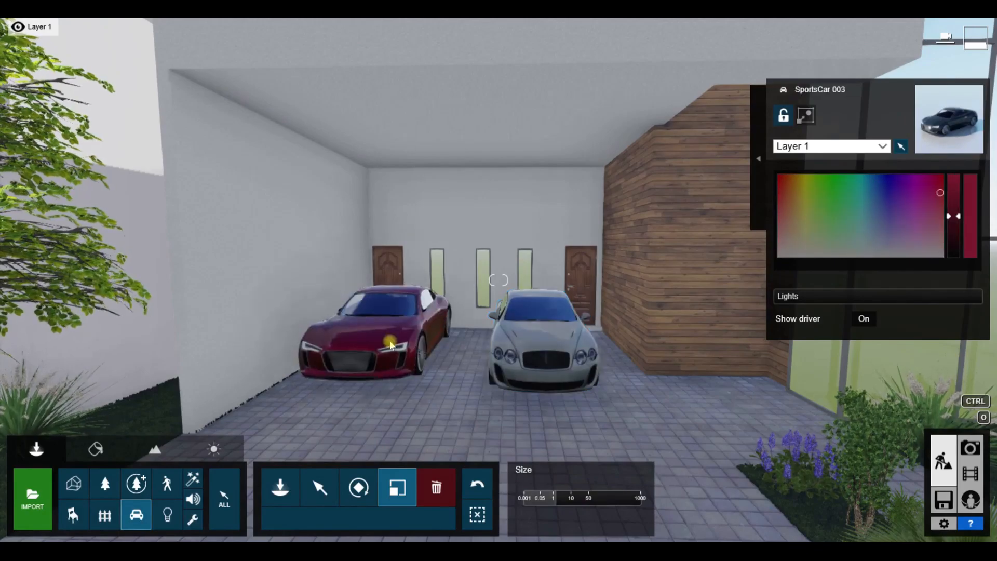
click(970, 473)
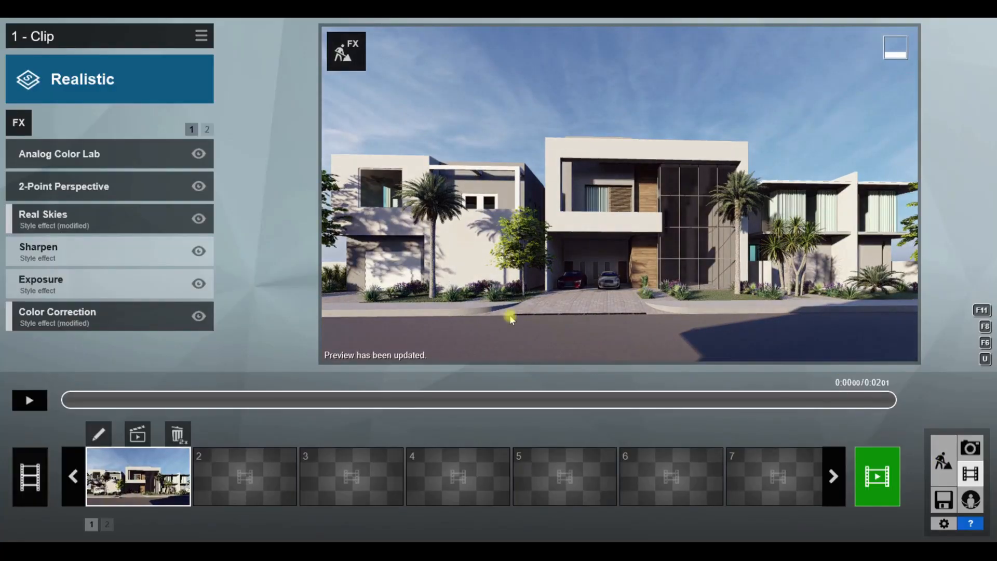
click(61, 218)
Try different Real Skies headings and two other skies from the Cloudy set.
mouse_move(30, 232)
mouse_down()
mouse_move(21, 235)
mouse_move(30, 235)
mouse_up()
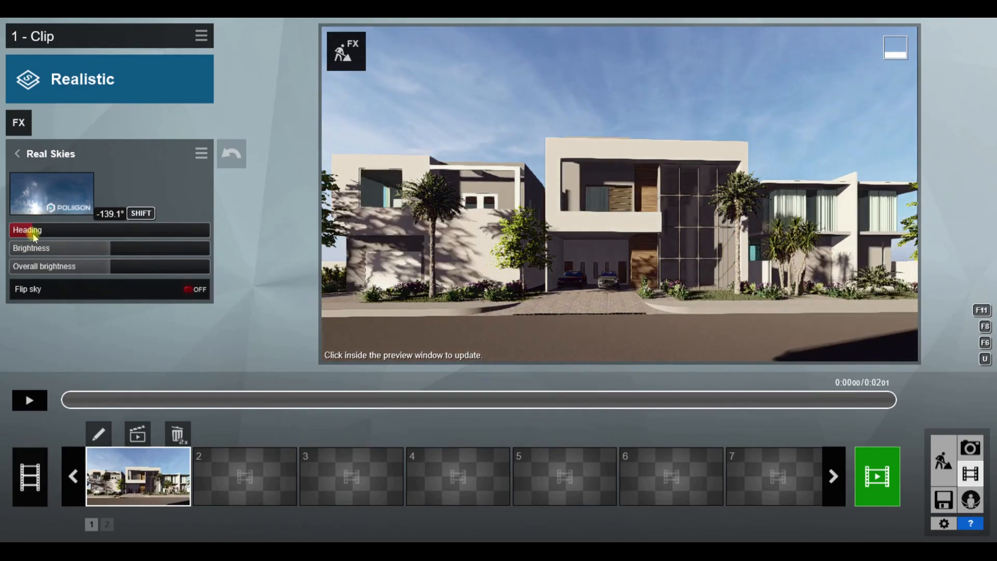
click(52, 193)
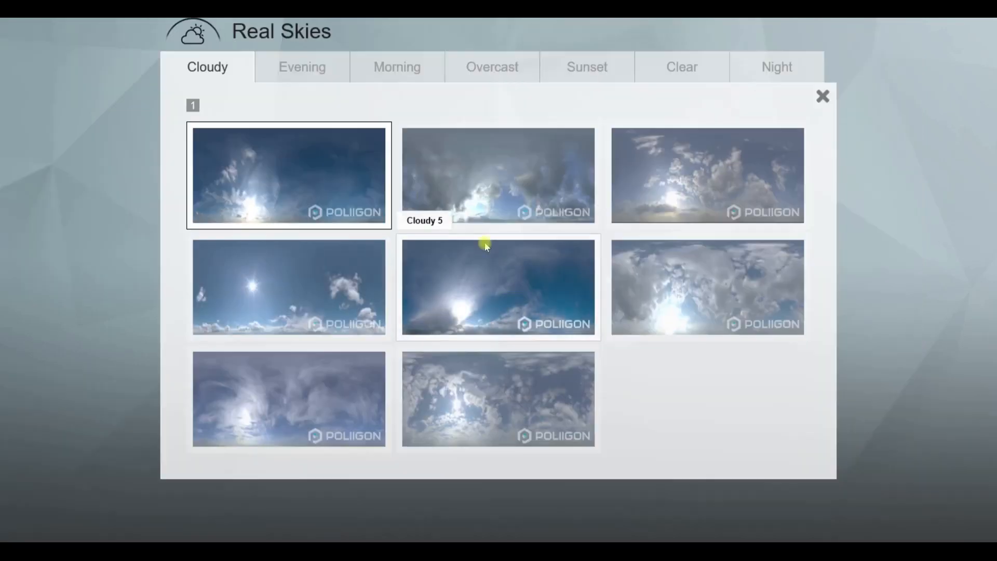
click(272, 289)
drag(51, 232, 128, 240)
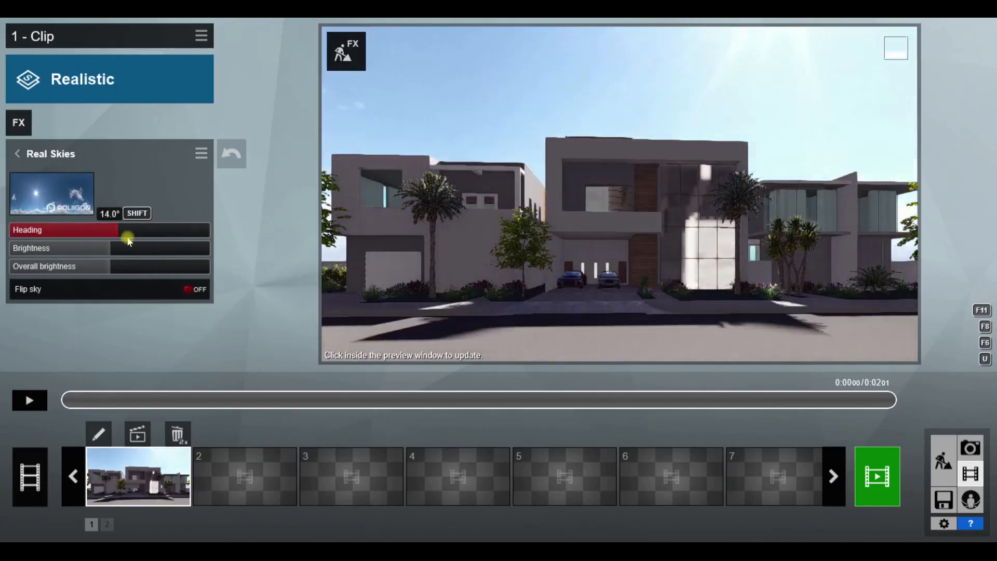
drag(206, 240, 168, 243)
click(577, 270)
click(52, 193)
click(696, 161)
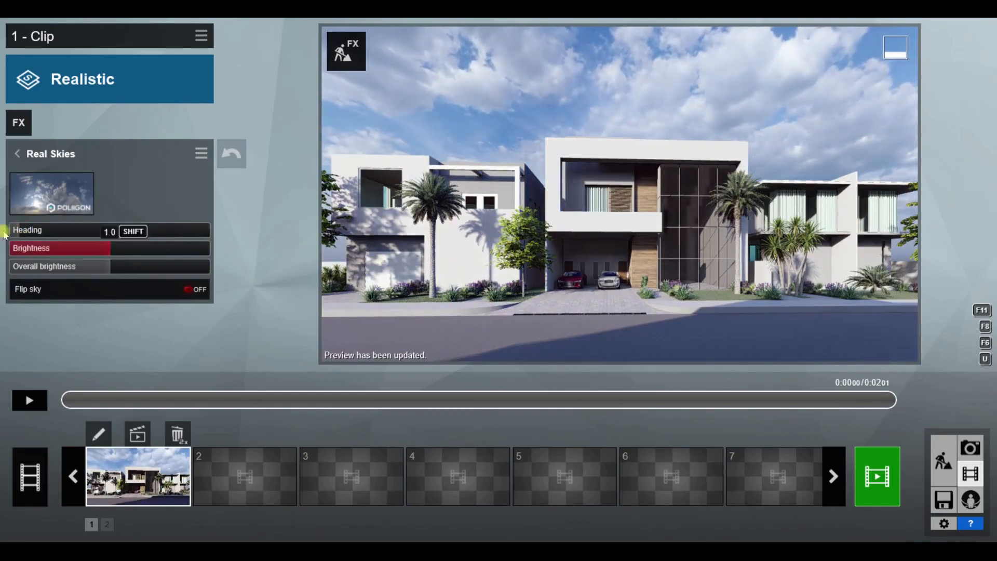
Choose the first Cloudy sky again and rotate its heading to about 100°.
click(55, 194)
click(260, 185)
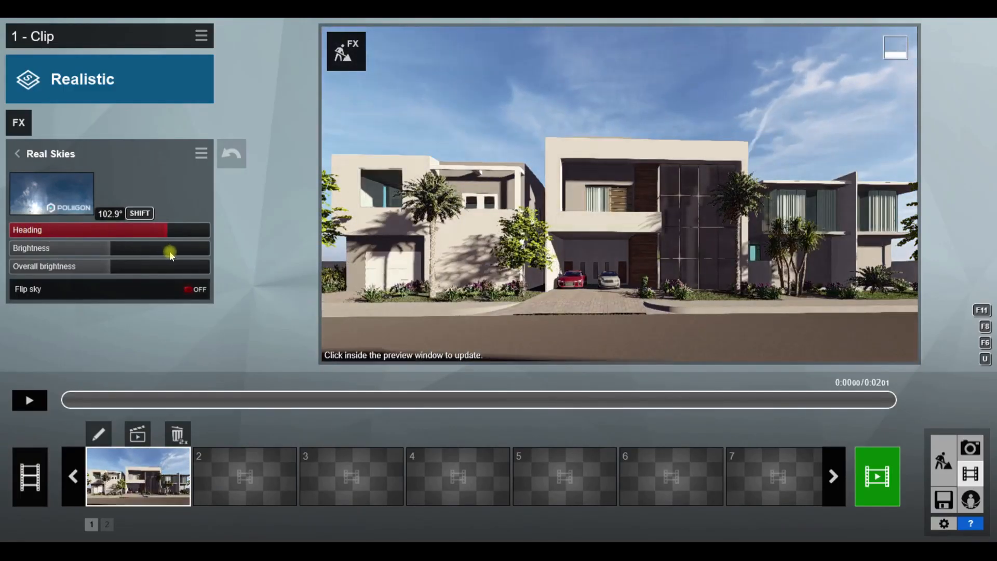
drag(169, 250, 164, 253)
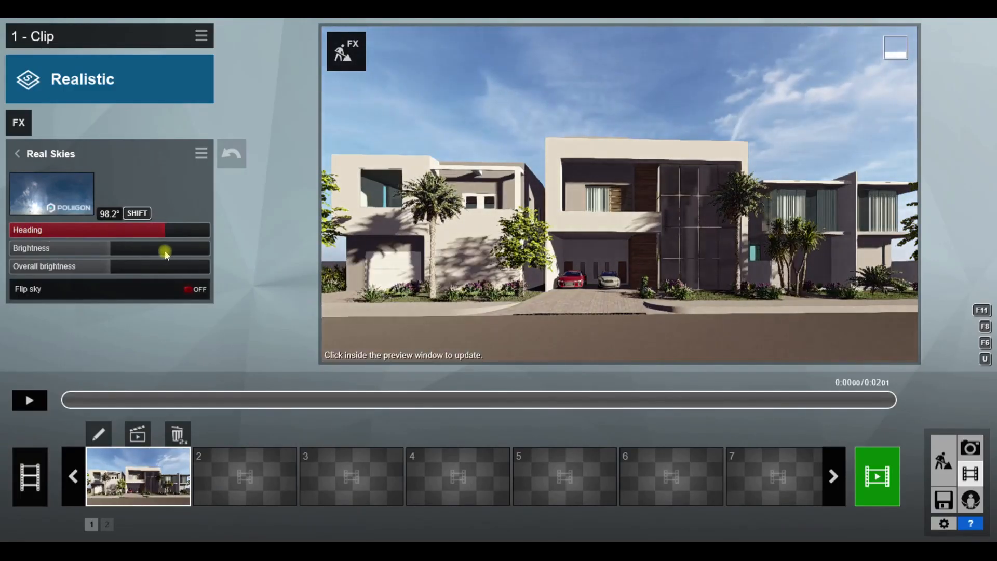
click(17, 153)
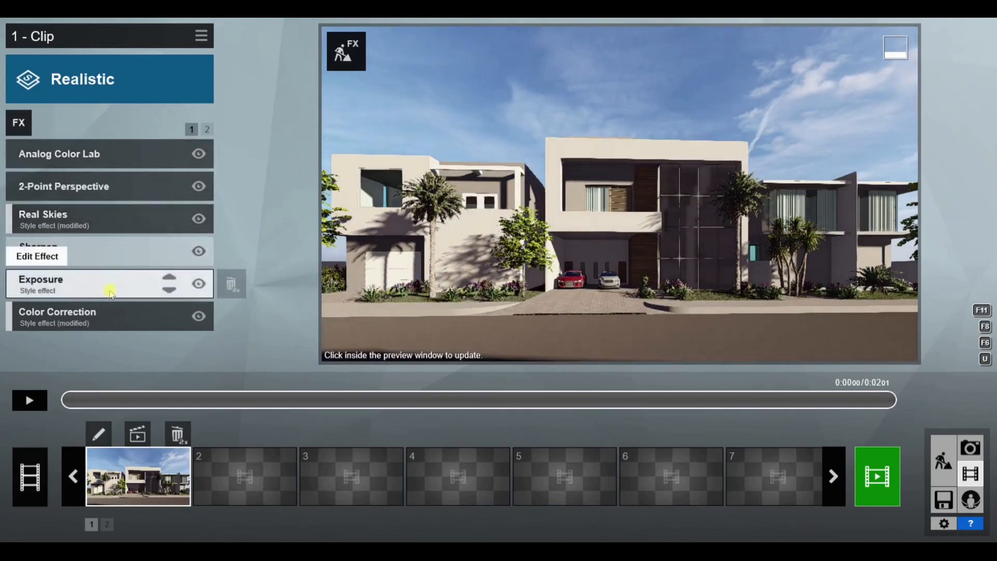
Set Limit high to 0.8 in the clip's Color Correction effect and update the preview.
click(167, 281)
click(17, 153)
click(172, 264)
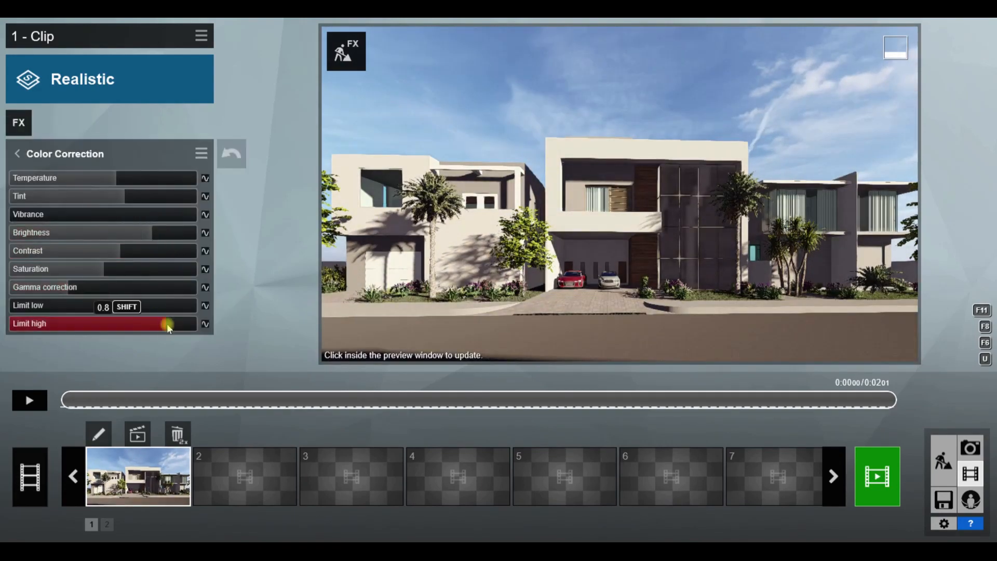
drag(134, 327, 177, 327)
click(333, 326)
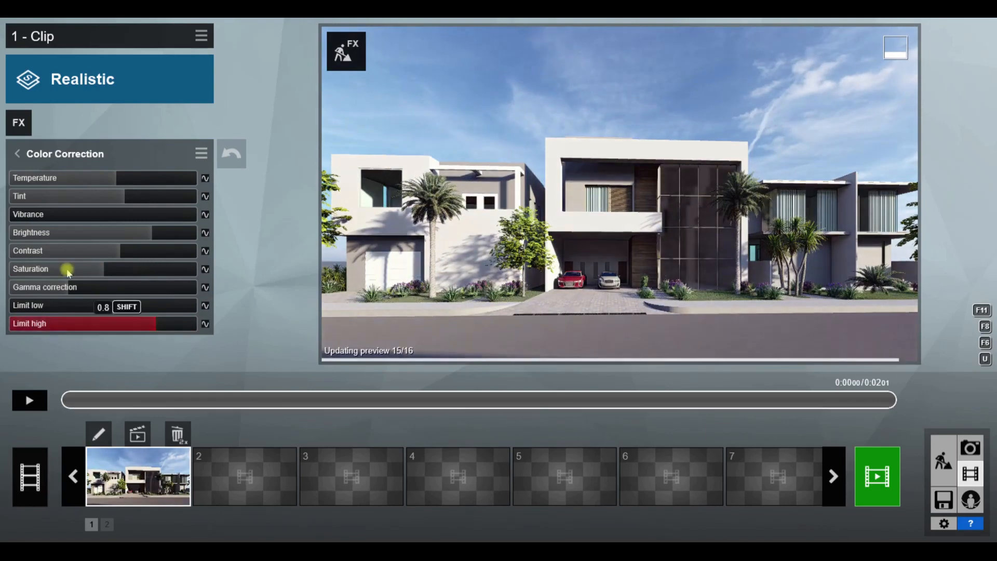
Fine-tune the clip's Color Correction and adjust its Exposure effect.
drag(123, 253, 145, 232)
click(113, 177)
click(130, 204)
click(36, 159)
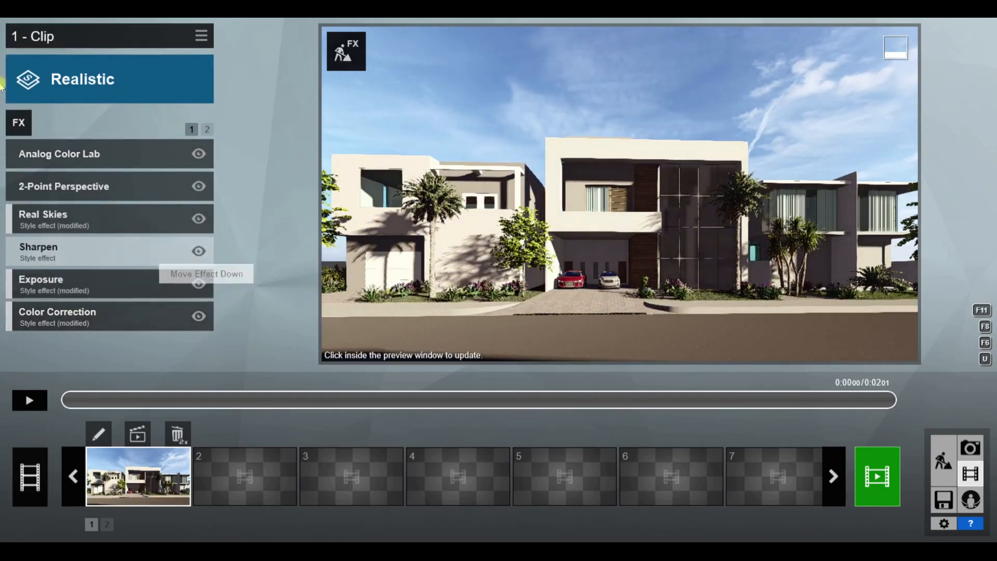
Add a Bloom effect to the clip with a very low amount.
click(19, 123)
click(410, 136)
click(15, 178)
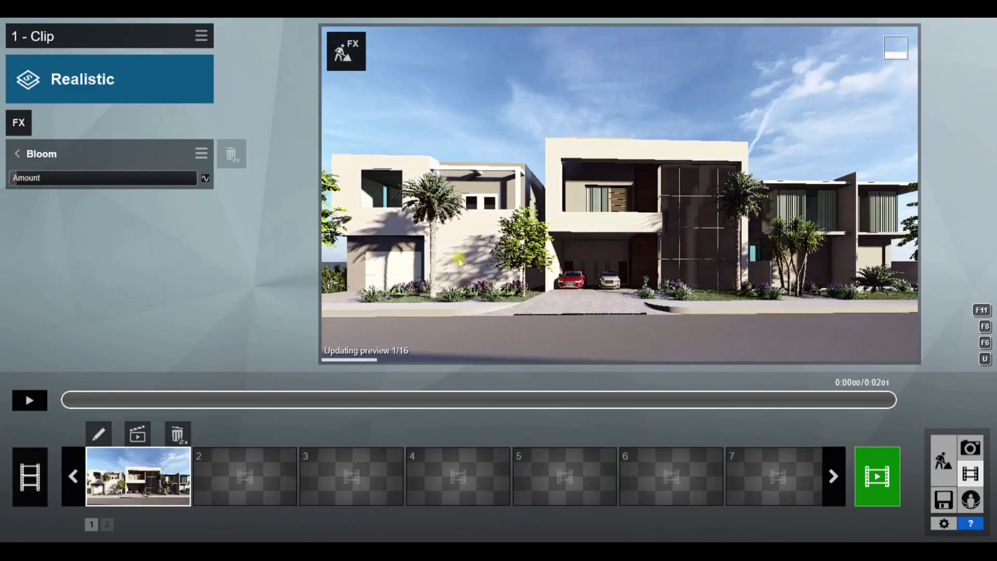
Add a Bleach effect to the clip and reduce its amount to nearly zero.
click(17, 126)
click(714, 224)
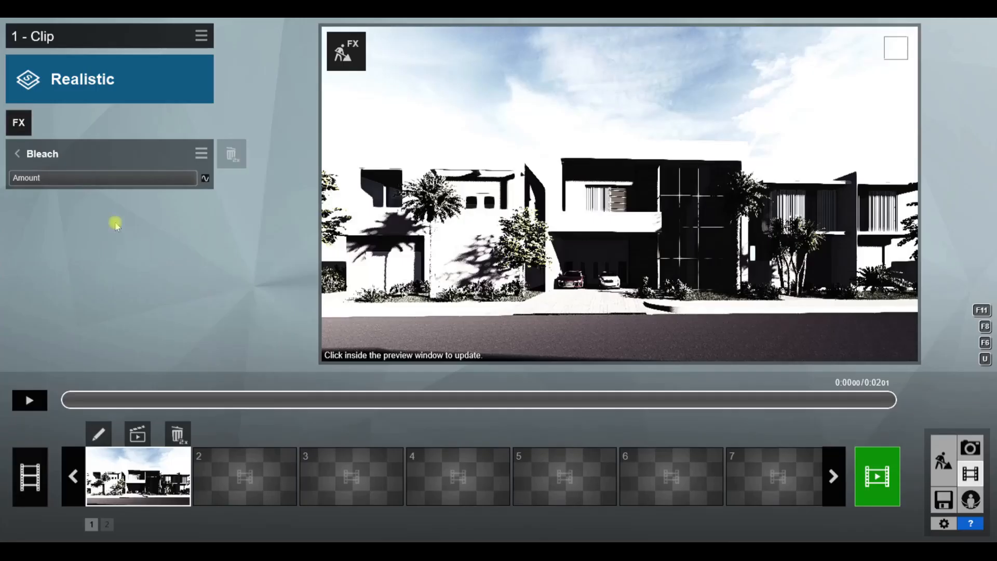
click(19, 181)
click(17, 153)
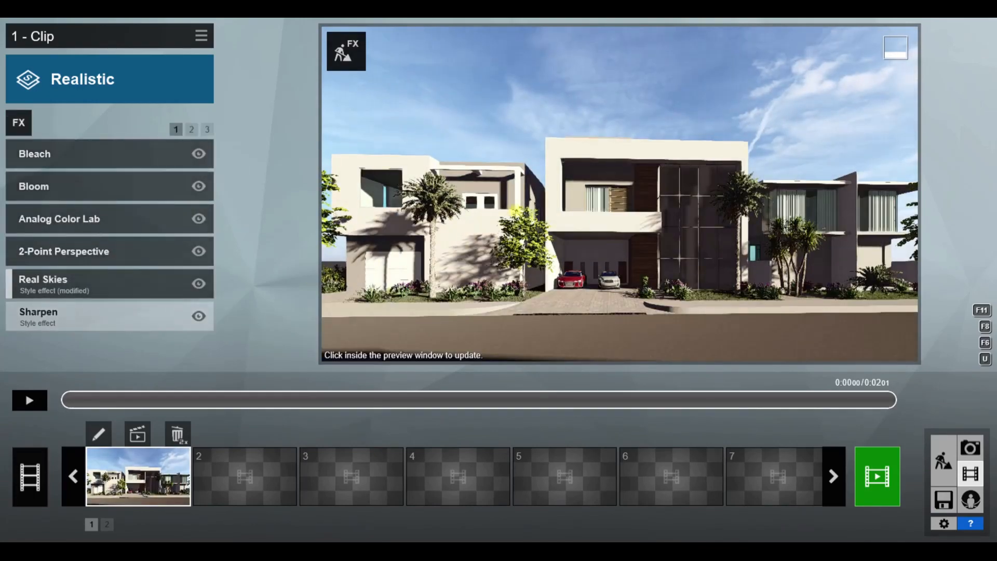
Return to Build mode, open the utility objects and look over the site.
click(939, 460)
click(193, 520)
click(215, 186)
right_drag(468, 228, 504, 322)
click(943, 464)
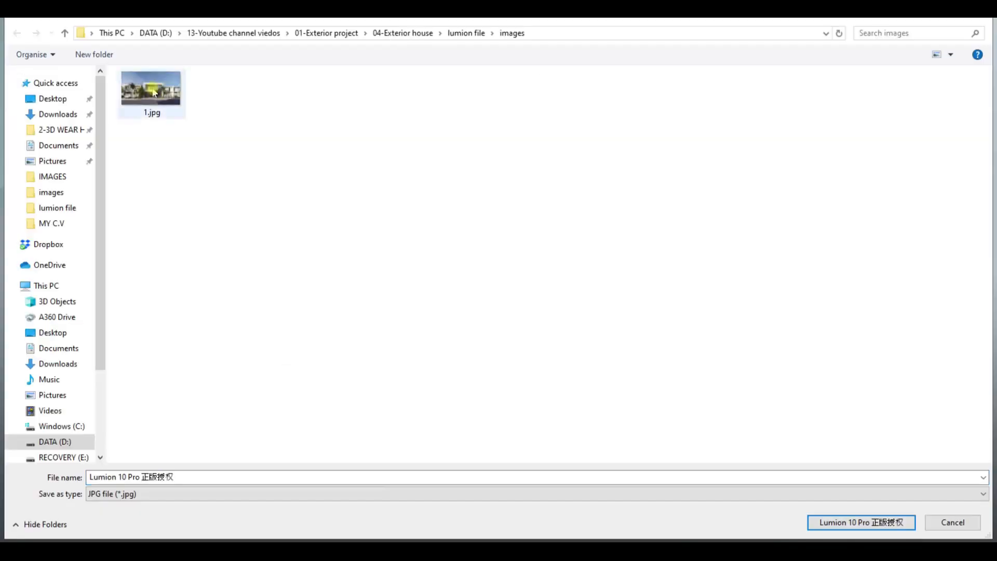
Render the clip's current frame at 1280x720, overwriting 1.jpg in the images folder.
double_click(154, 93)
click(529, 324)
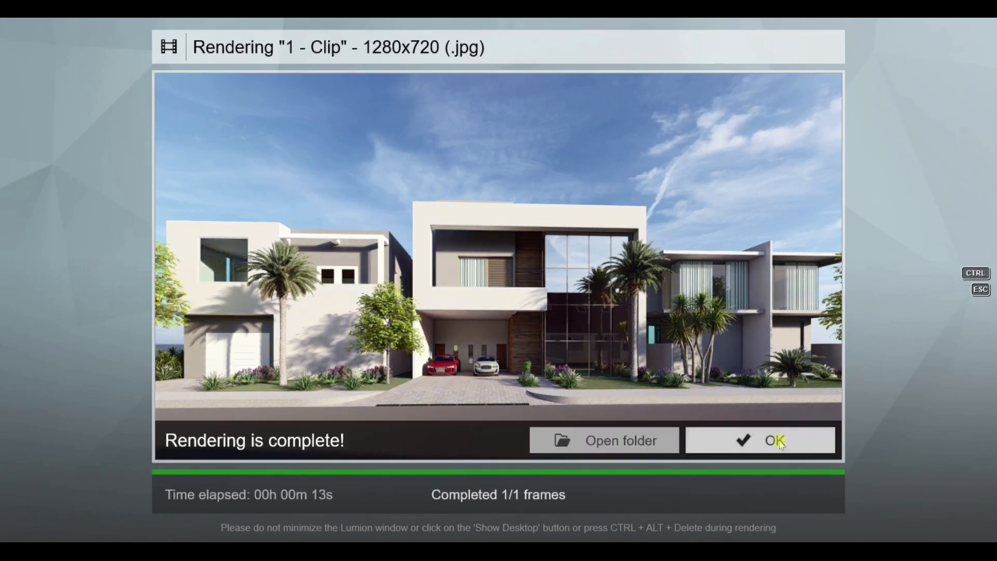
click(773, 440)
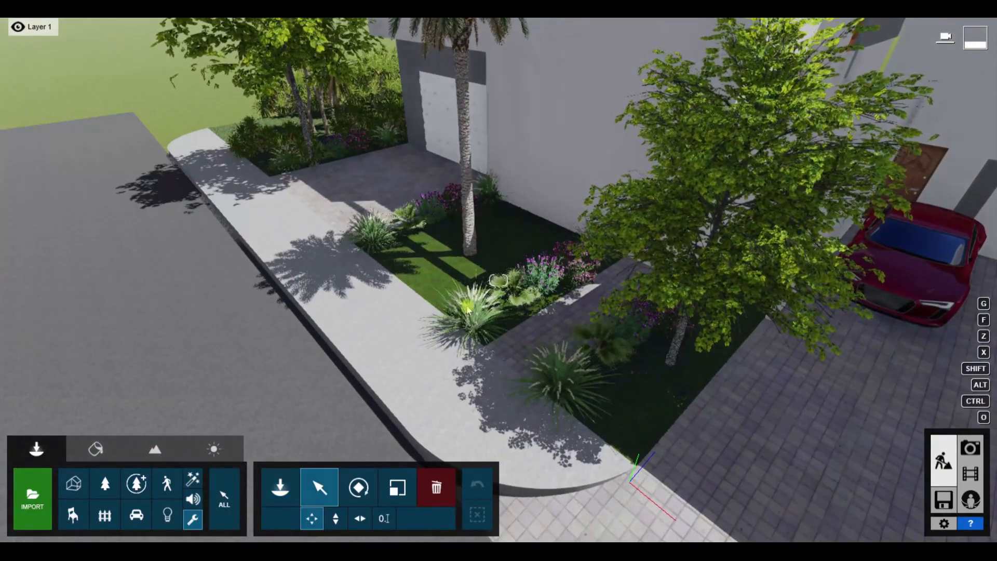
Copy French Lavender Purple plants among the grasses in the white-garage house's bed and beneath the linden tree.
key(w)
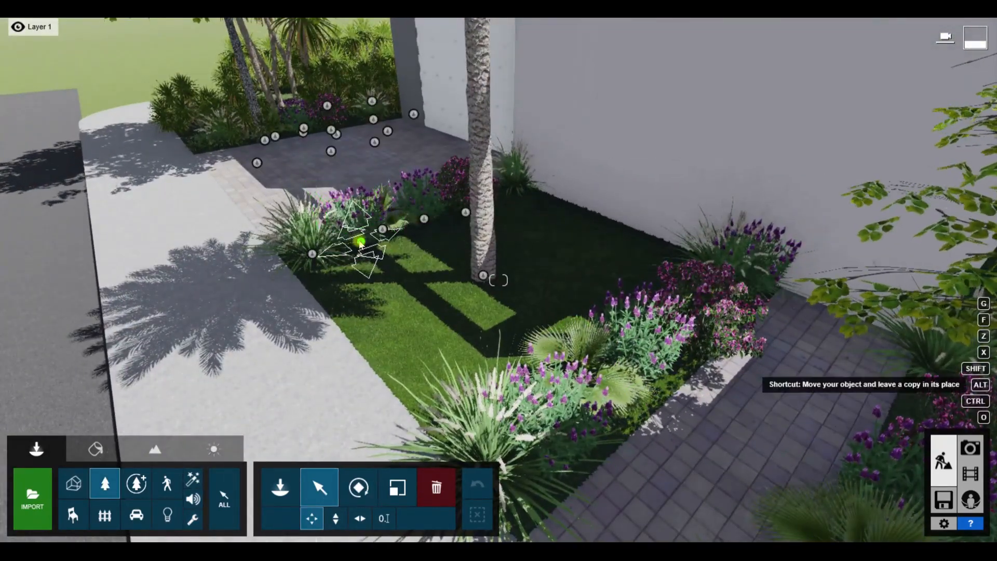
right_drag(521, 345, 400, 331)
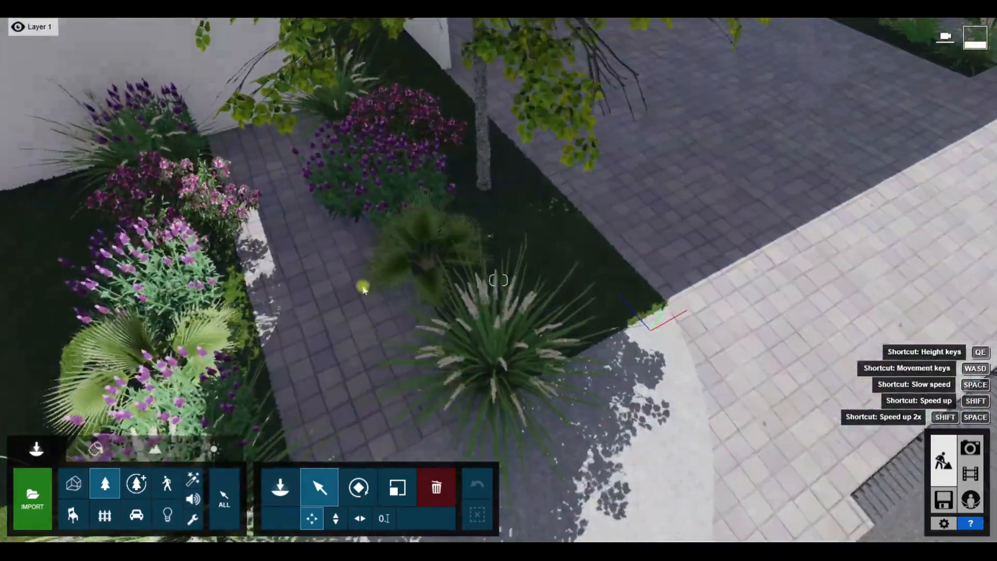
drag(357, 148, 357, 147)
Copy French Lavender Purple plants beside the grass clumps in the beds flanking the yucca trees.
key(s)
right_drag(357, 147, 539, 329)
key(w)
key(s)
key(w)
key(s)
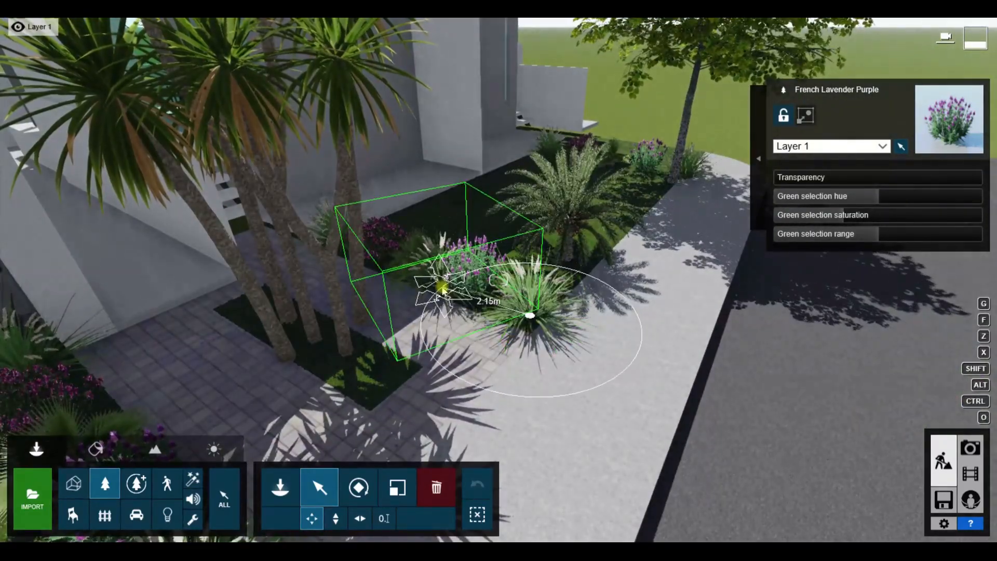
right_drag(450, 285, 437, 267)
key(s)
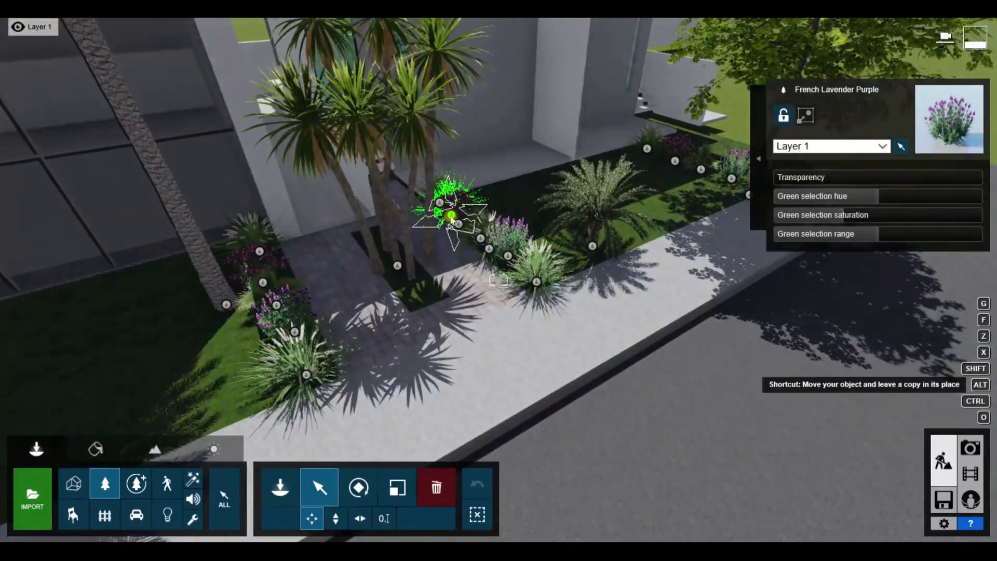
Copy a grass clump and a French Lavender Purple plant into the narrow bed beneath the yucca trees.
drag(425, 307, 425, 308)
right_drag(426, 308, 463, 313)
key(w)
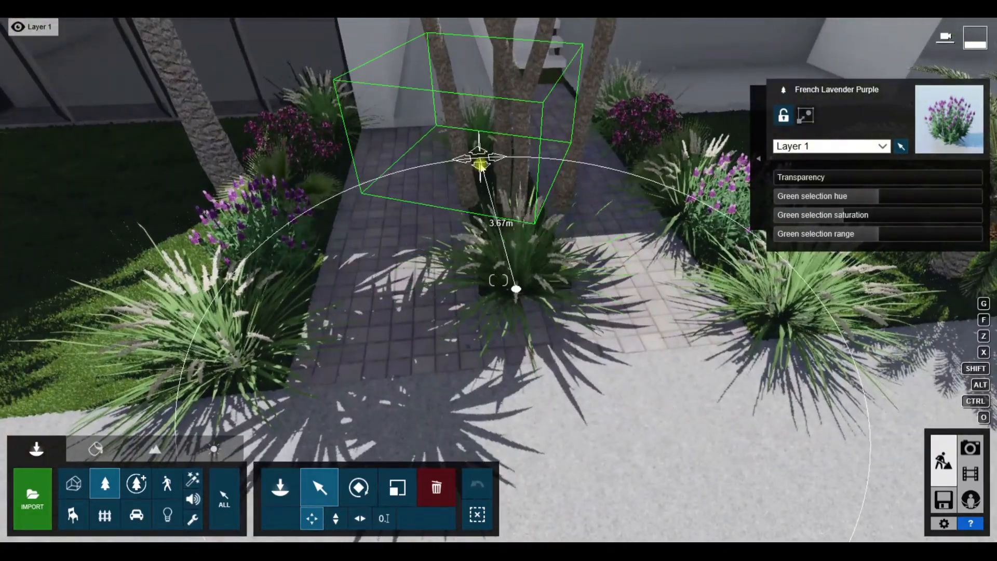
drag(489, 197, 490, 198)
key(s)
right_drag(489, 199, 698, 195)
key(w)
key(s)
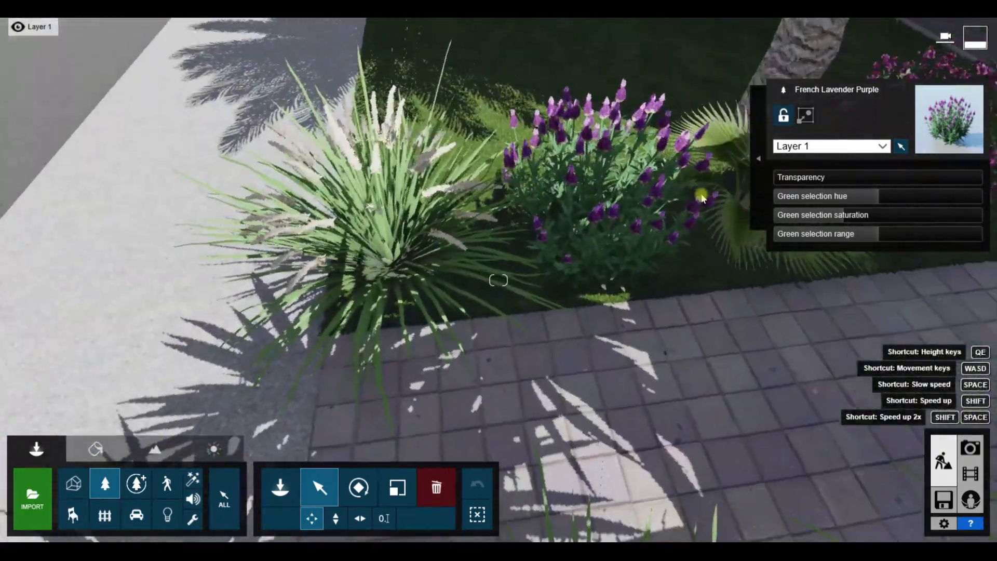
Move the French Lavender Purple plant closer to the grass clump at the corner of the paved path.
drag(572, 248, 529, 271)
right_drag(530, 271, 610, 207)
drag(610, 206, 534, 241)
right_drag(533, 241, 603, 169)
Copy plants farther along the beds around the palm's lawn and delete one surplus plant from the far bed.
alt+drag(594, 169, 550, 231)
alt+drag(690, 129, 638, 172)
alt+drag(638, 172, 367, 93)
right_drag(367, 94, 459, 142)
drag(458, 142, 294, 110)
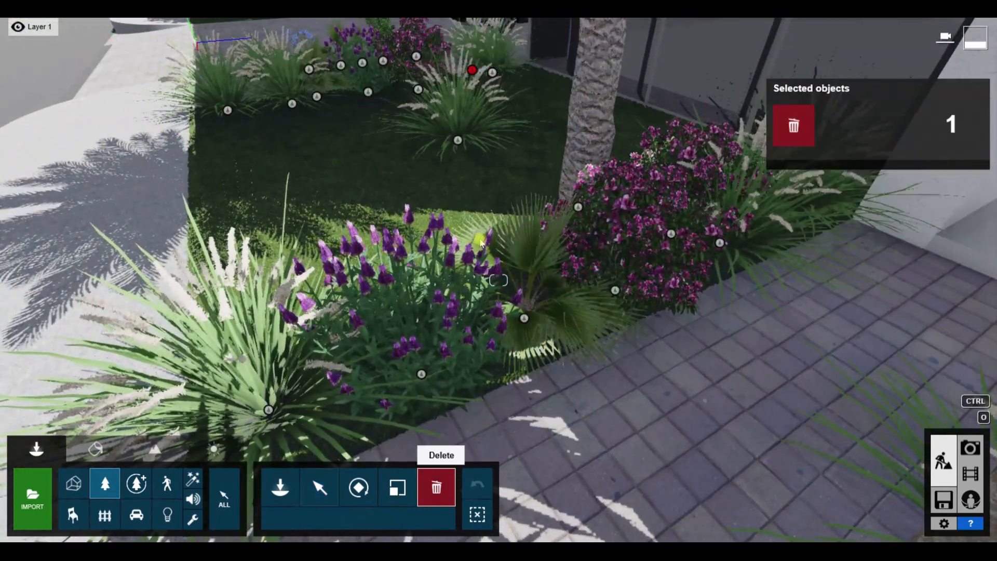
click(436, 480)
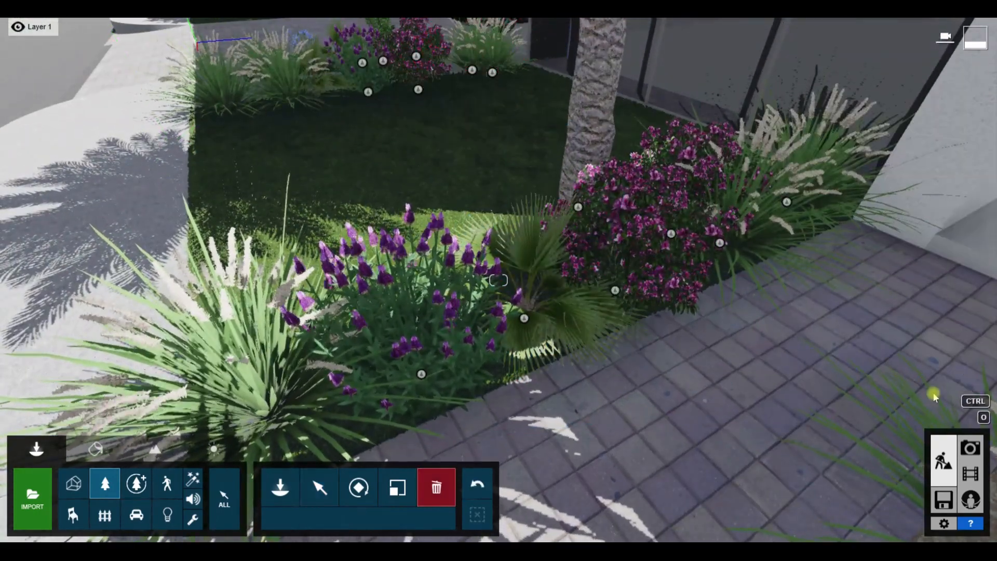
Adjust the sky heading in the clip's Real Skies effect.
click(970, 472)
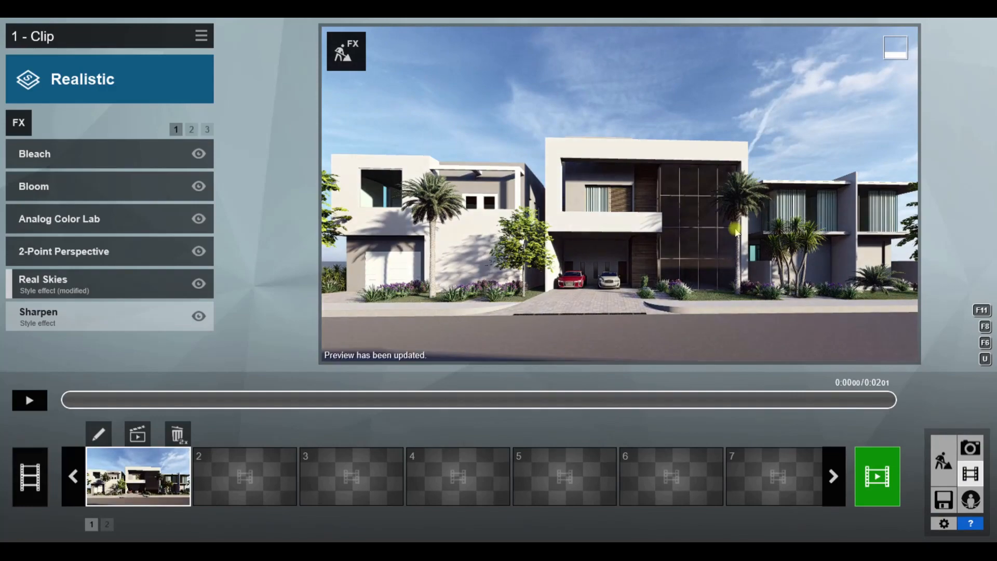
click(78, 283)
drag(159, 230, 171, 236)
click(140, 402)
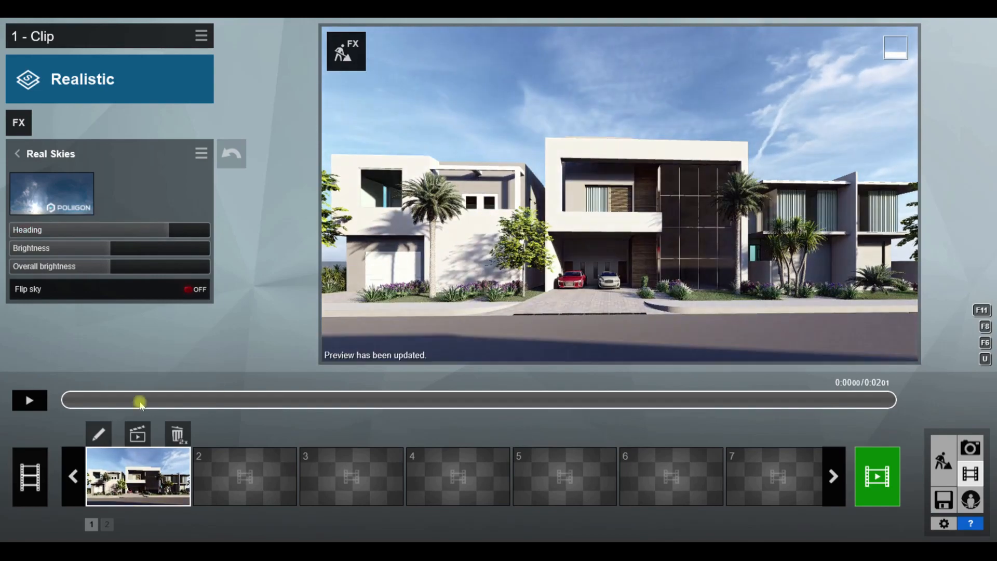
Reframe the clip's camera slightly on the three house facades and save the shot.
click(100, 434)
middle_drag(457, 220, 456, 225)
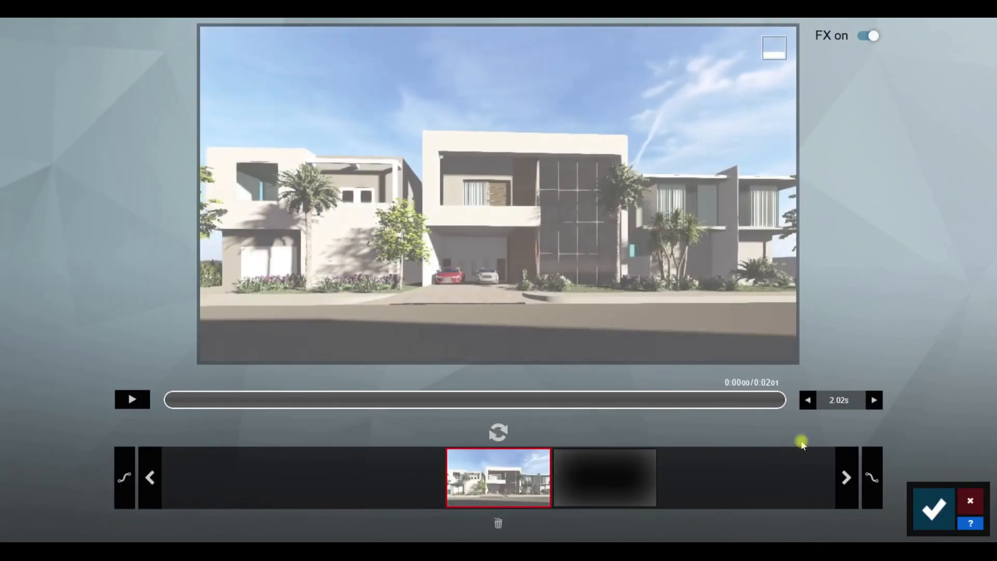
click(933, 508)
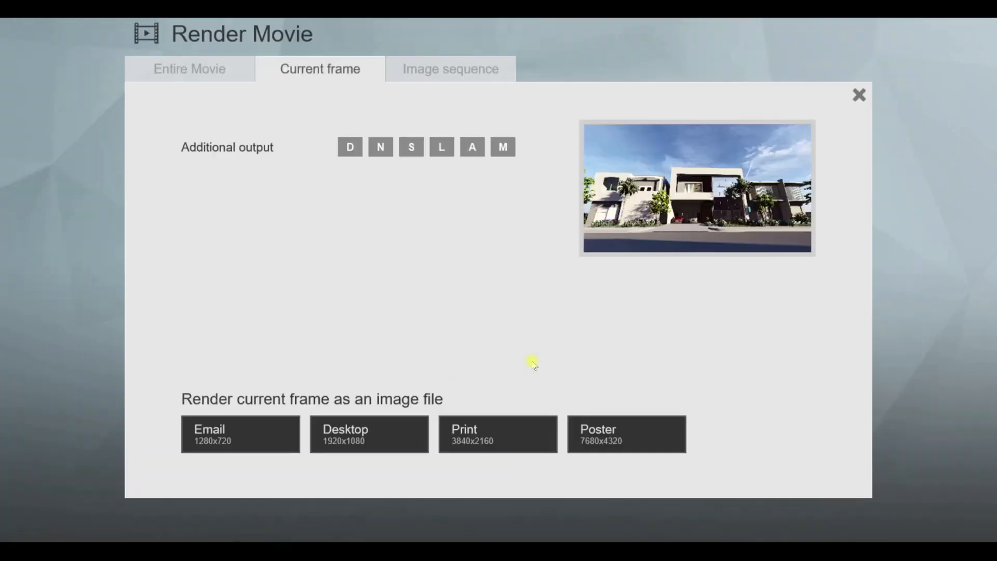
Render the clip's current frame at 1280x720, overwriting the existing image file.
click(240, 437)
double_click(150, 89)
click(506, 330)
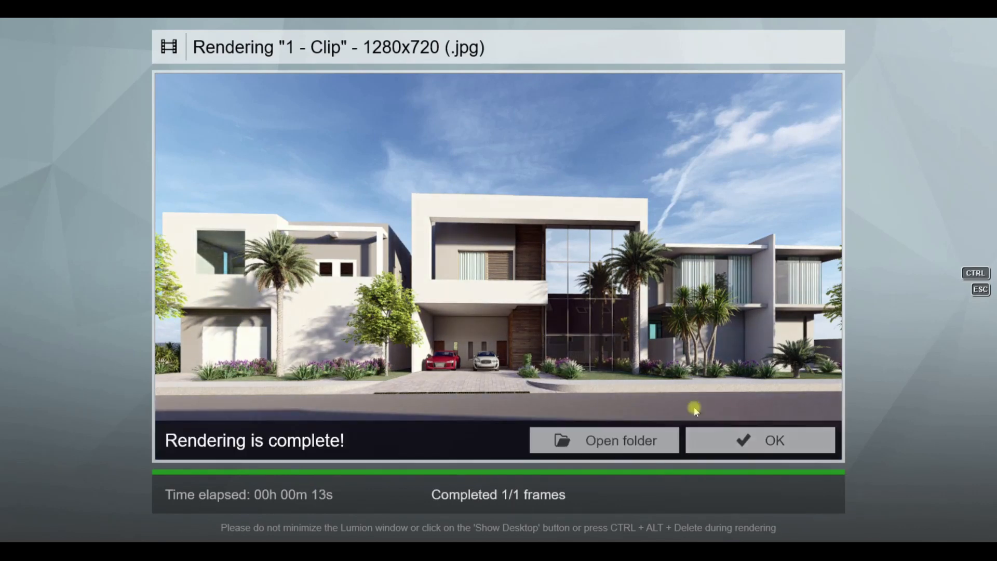
click(745, 439)
Darken the colour of the 0010_Snow wall material on the white-garage house and increase its colorization.
click(943, 459)
click(99, 447)
click(465, 188)
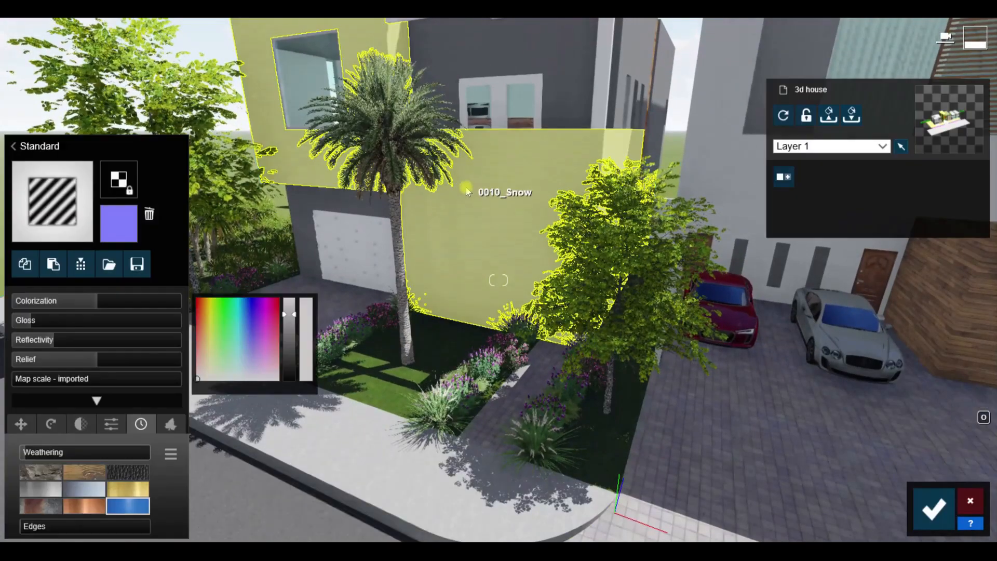
mouse_move(290, 314)
mouse_down()
mouse_move(290, 340)
mouse_move(292, 327)
mouse_up()
drag(97, 300, 164, 301)
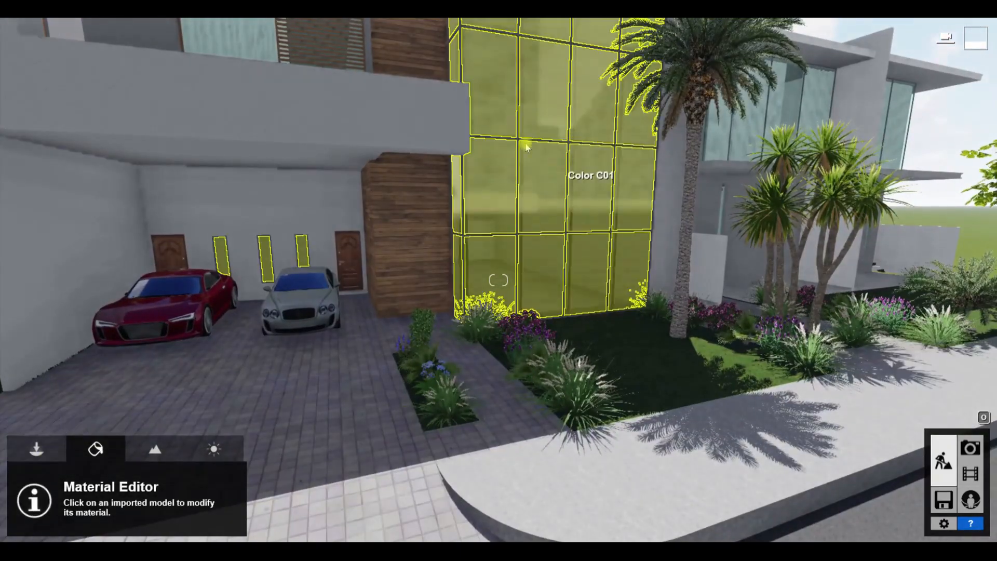
Adjust the RGB tint of the Color C01 glass facade and render the current frame at 1280x720 over the existing file.
click(525, 147)
click(60, 337)
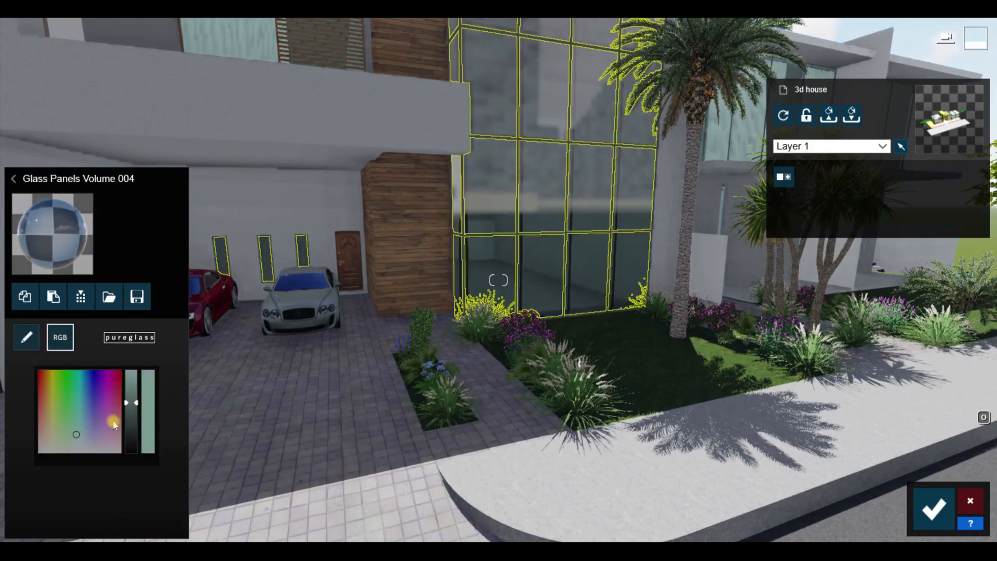
drag(141, 390, 168, 384)
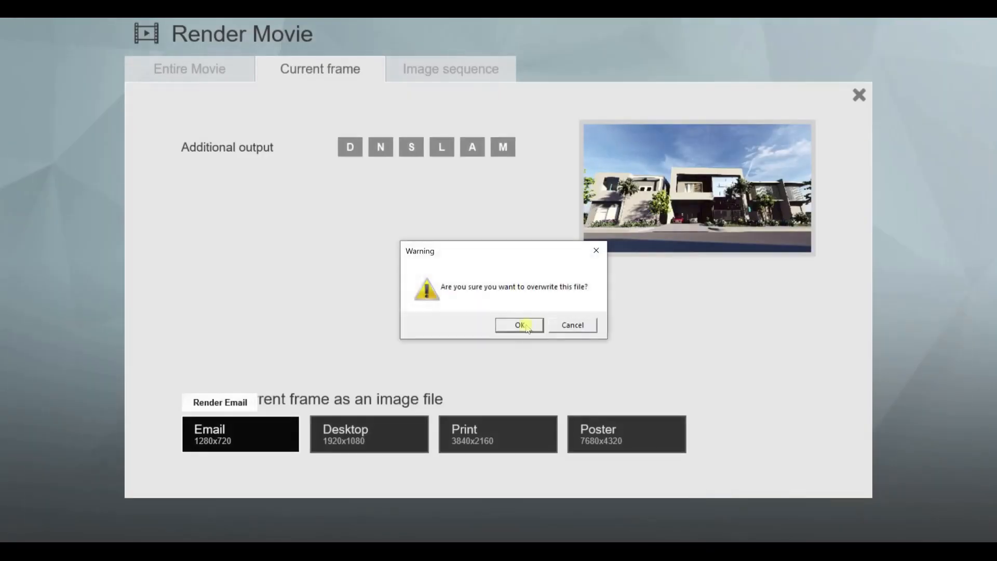
click(514, 325)
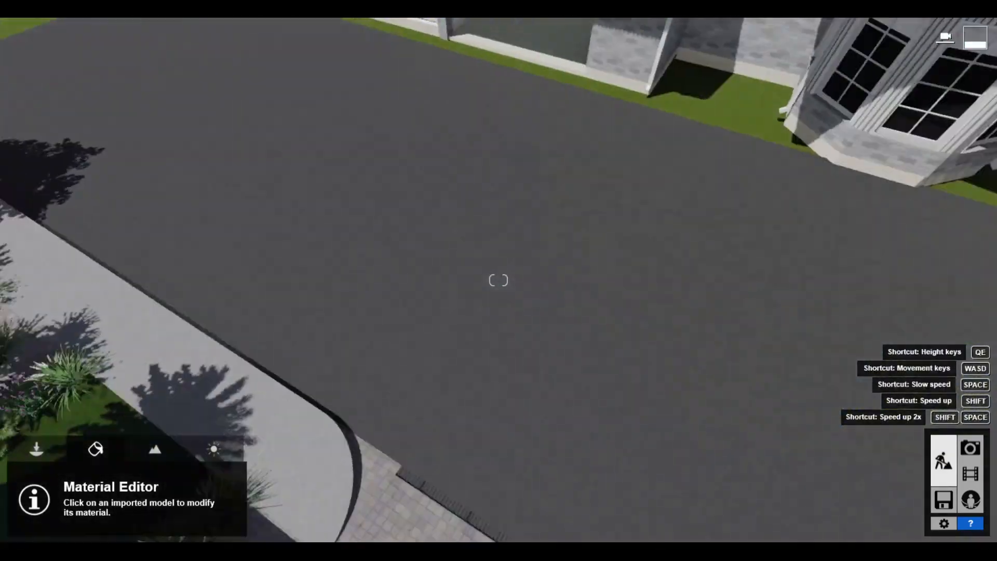
Place a small plant from the sidewalk bed across the street, at the verge of the red-roofed house.
key(s)
right_drag(499, 281, 384, 275)
key(w)
key(s)
right_drag(562, 200, 649, 234)
key(s)
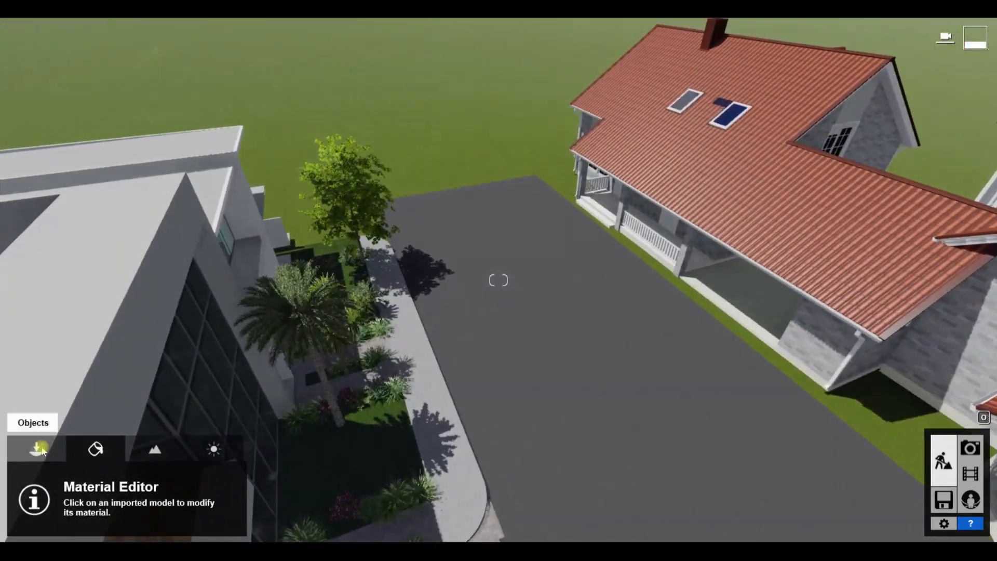
click(37, 449)
drag(365, 253, 714, 324)
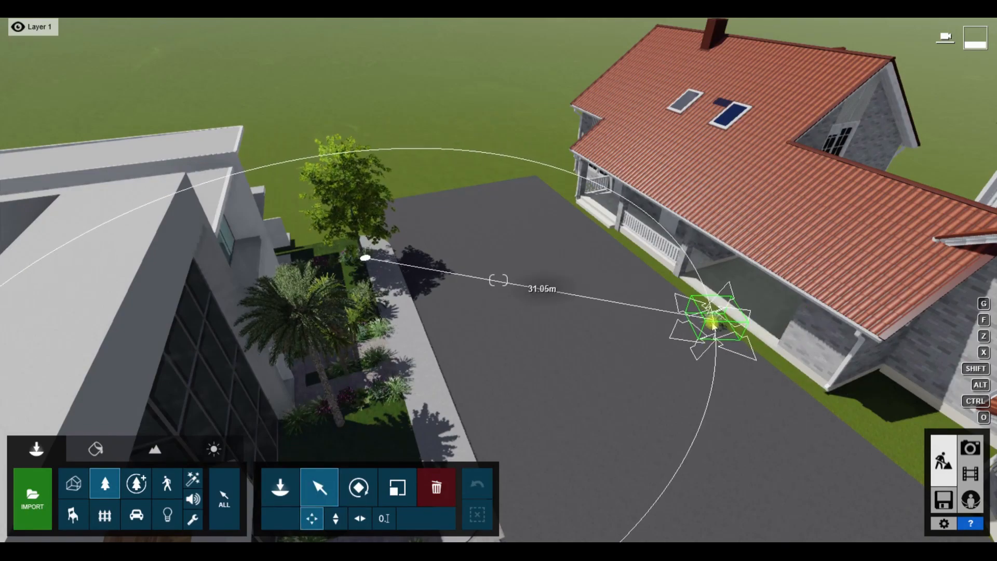
Copy a CommonLinden L RT tree across the street in front of the red-roofed house's porch and enlarge it.
key(w)
right_drag(370, 306, 184, 312)
alt+drag(272, 318, 836, 356)
key(s)
right_drag(836, 356, 482, 279)
drag(476, 269, 404, 252)
click(397, 487)
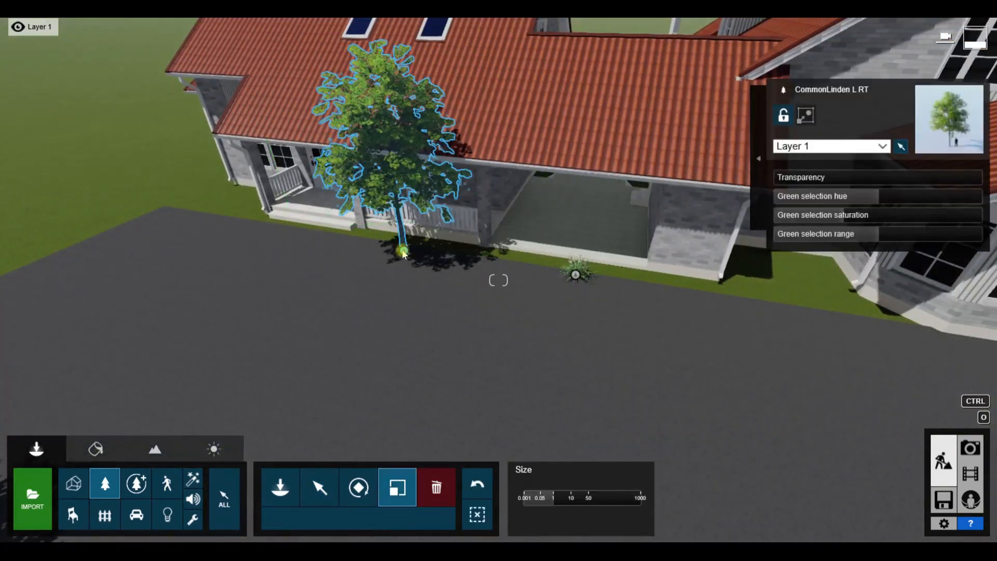
Copy the linden tree twice more along the road edge in front of the red-roofed house and scale the copies.
click(320, 486)
right_drag(356, 327, 271, 320)
alt+drag(315, 250, 698, 285)
click(399, 488)
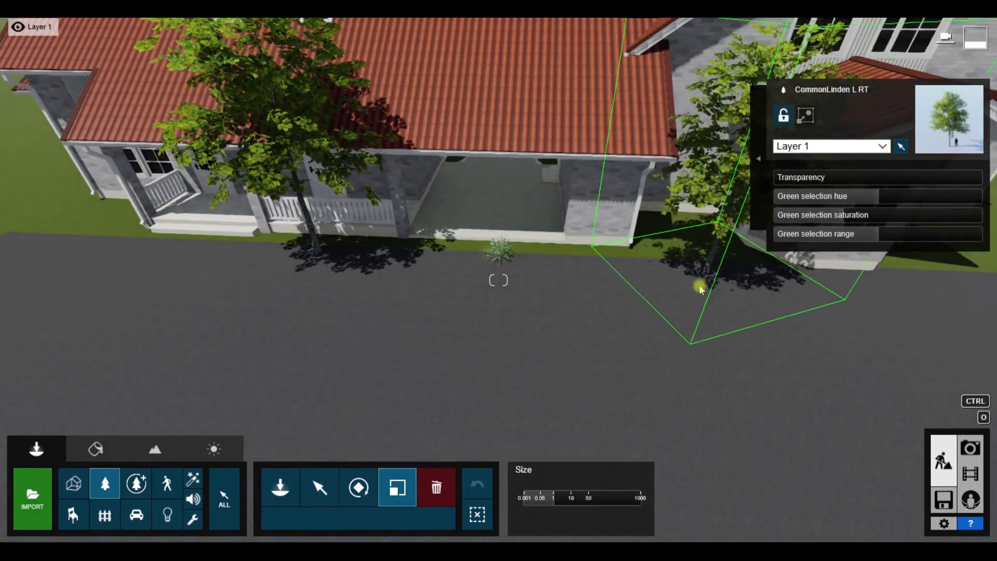
right_drag(699, 312, 519, 322)
click(321, 487)
alt+drag(442, 265, 291, 297)
click(397, 488)
Copy the palm from the white-garage house's lawn across the street and scale the copy.
right_drag(322, 291, 586, 229)
key(w)
right_drag(478, 152, 649, 197)
drag(260, 187, 458, 274)
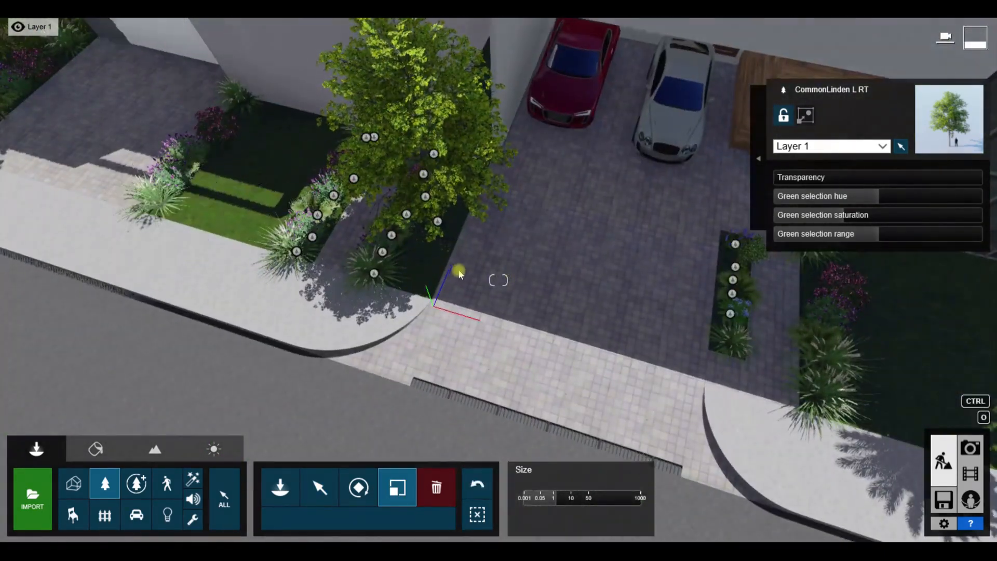
click(477, 484)
click(319, 487)
alt+drag(257, 178, 452, 234)
right_drag(257, 178, 451, 233)
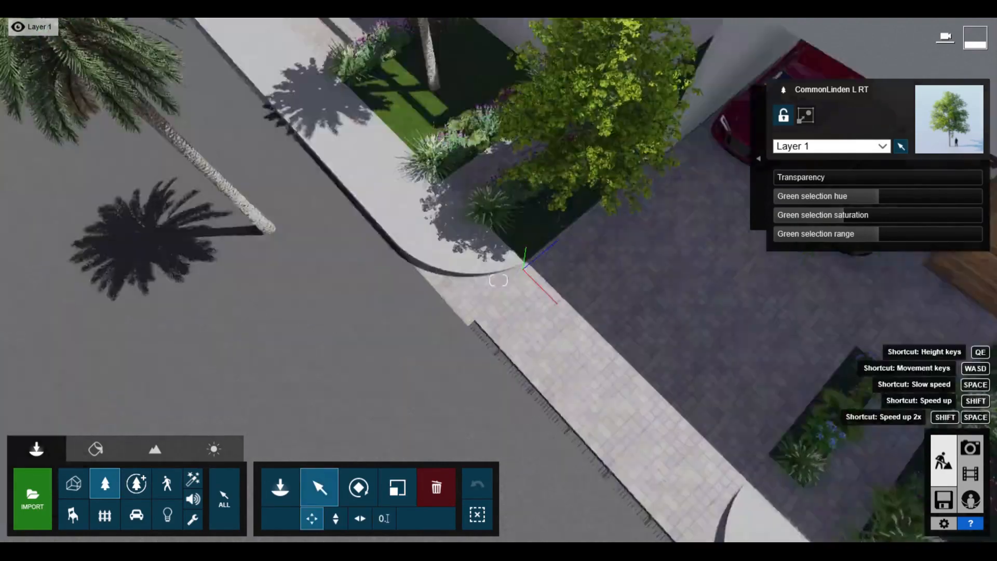
alt+drag(452, 234, 645, 295)
right_drag(452, 233, 645, 296)
alt+drag(645, 296, 870, 445)
right_drag(645, 296, 870, 445)
drag(768, 465, 337, 223)
click(397, 487)
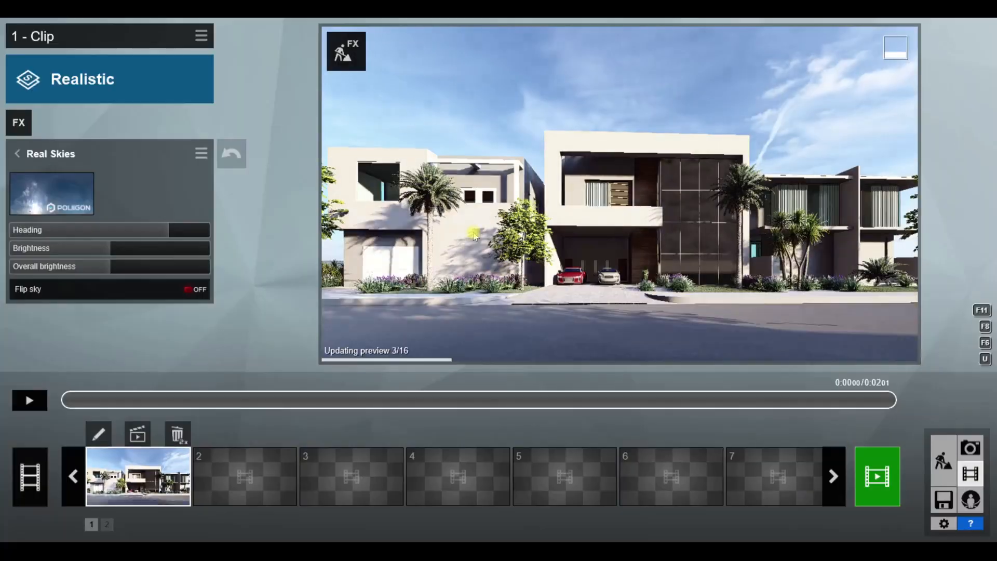
Set the clip's Color Correction brightness to 0.7, lower the contrast, raise the high limit and refresh the preview.
click(940, 458)
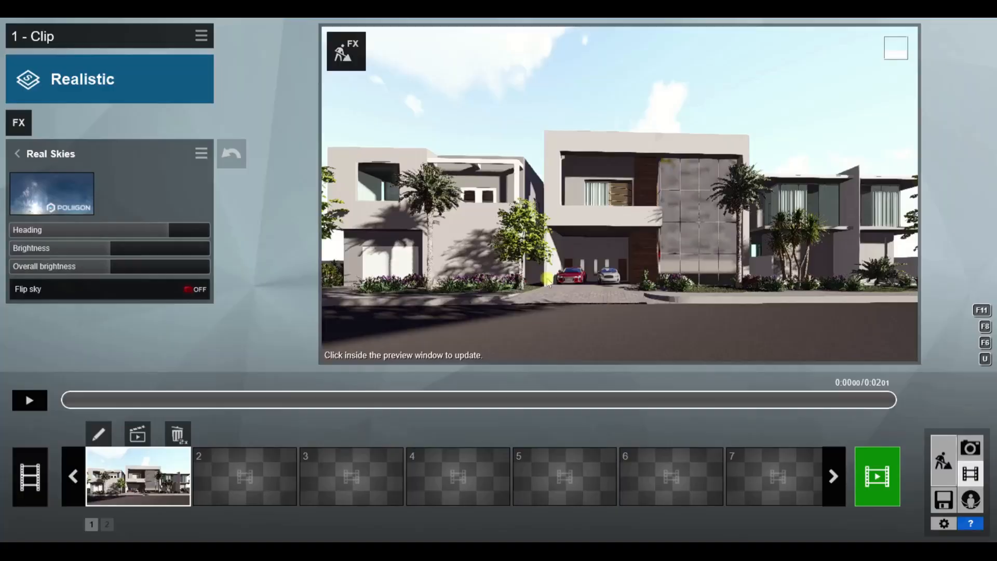
click(548, 282)
click(21, 154)
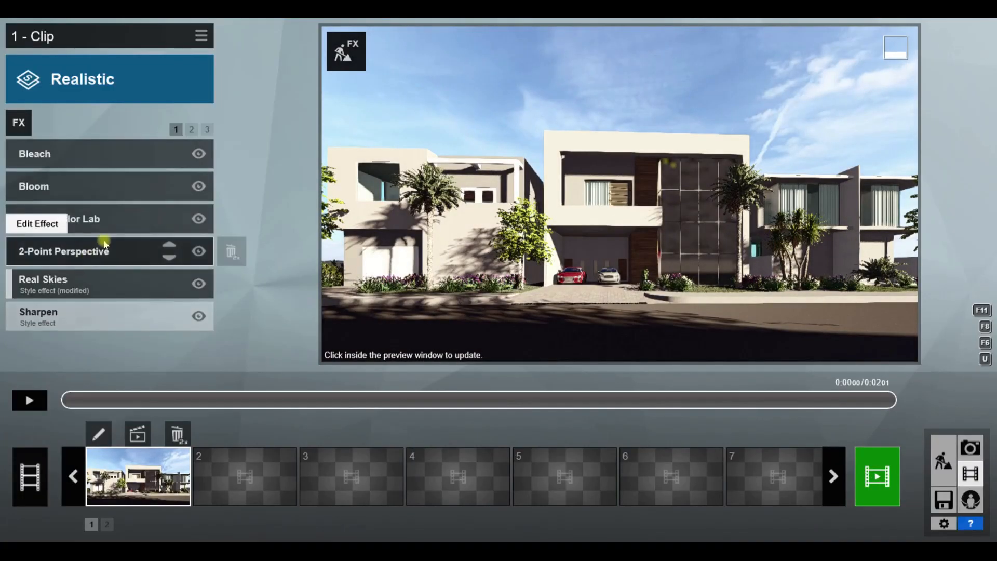
click(192, 130)
click(179, 188)
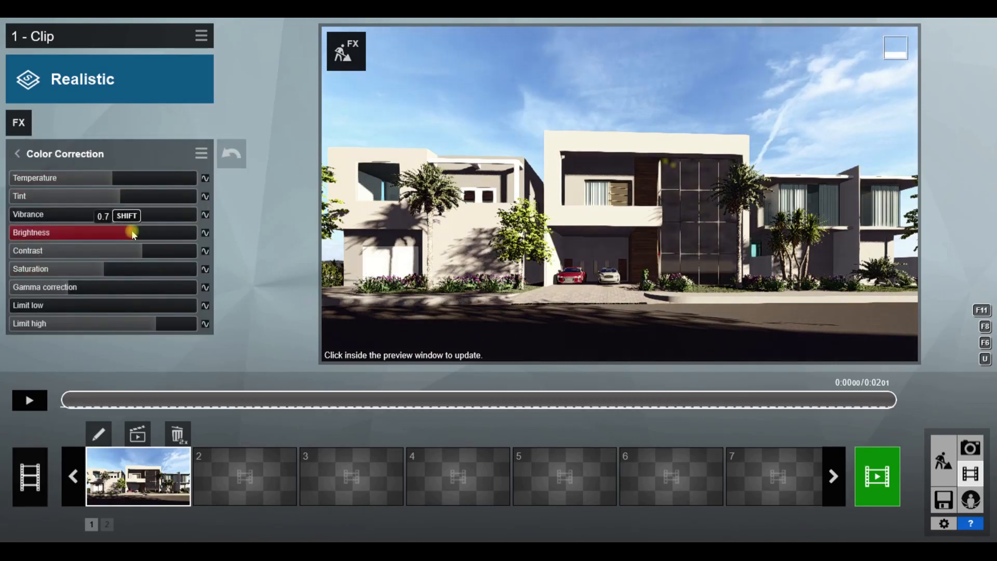
click(540, 280)
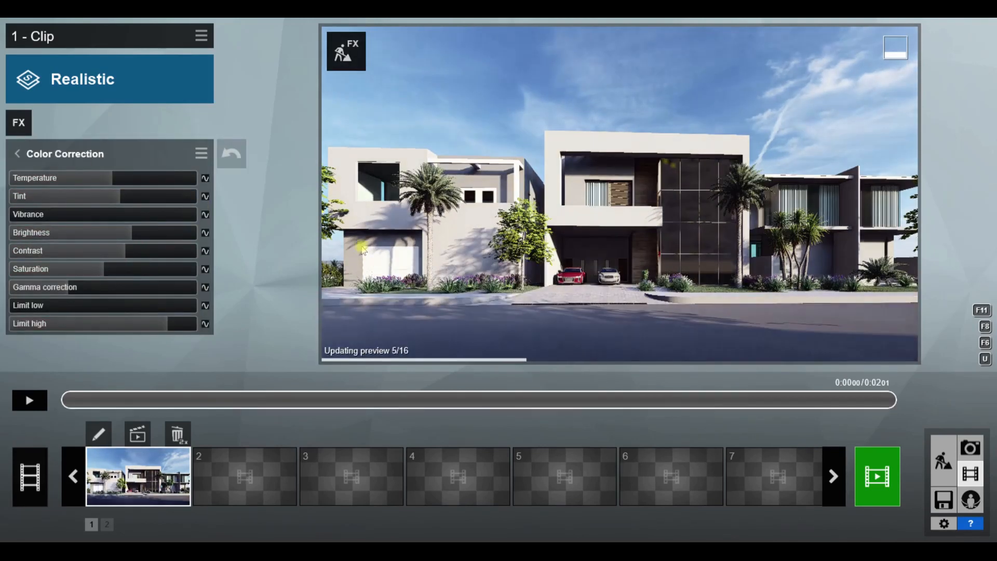
Increase the gloss and reflectivity of the street's asphalt material.
click(938, 463)
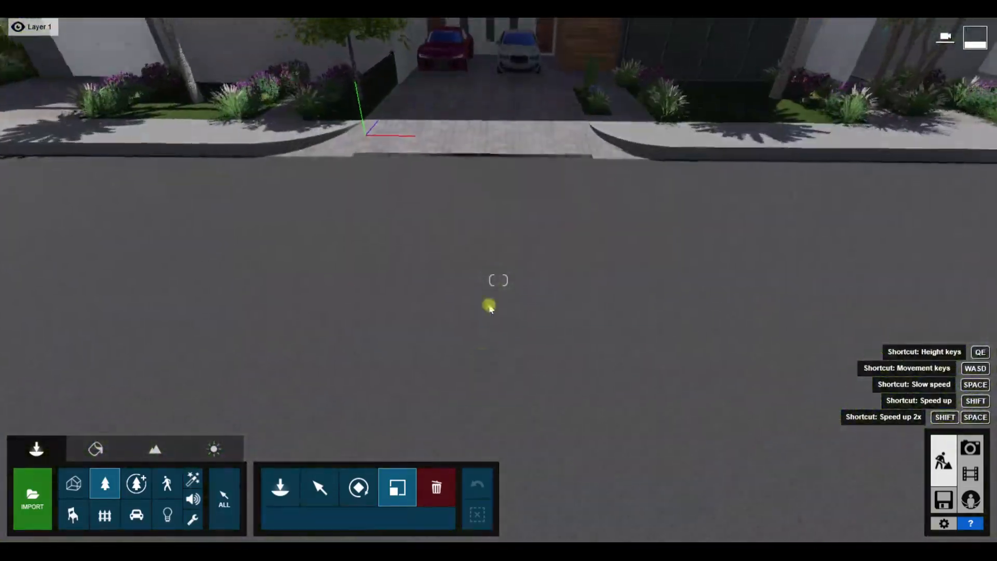
click(96, 449)
click(453, 416)
scroll(453, 417, up, 5)
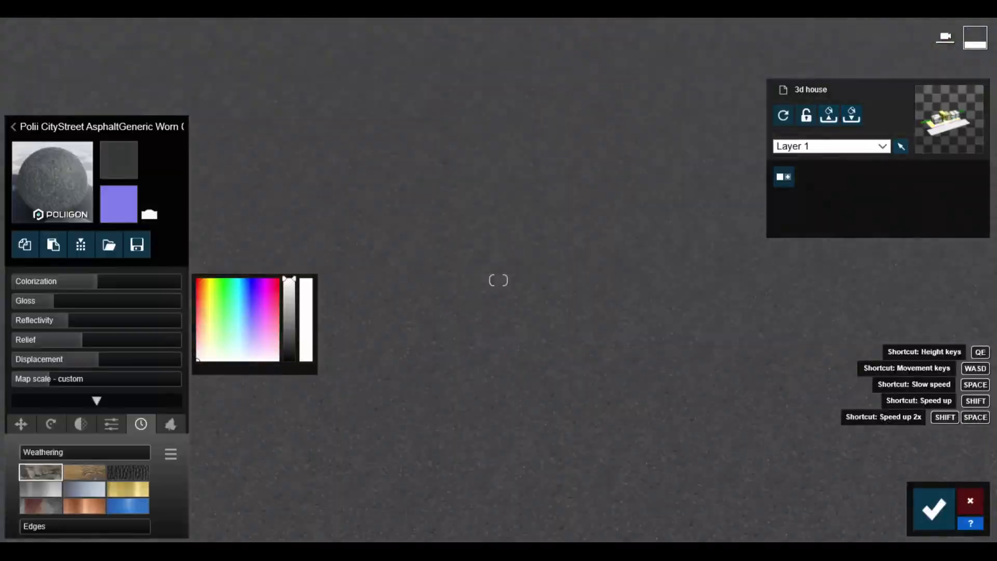
click(86, 301)
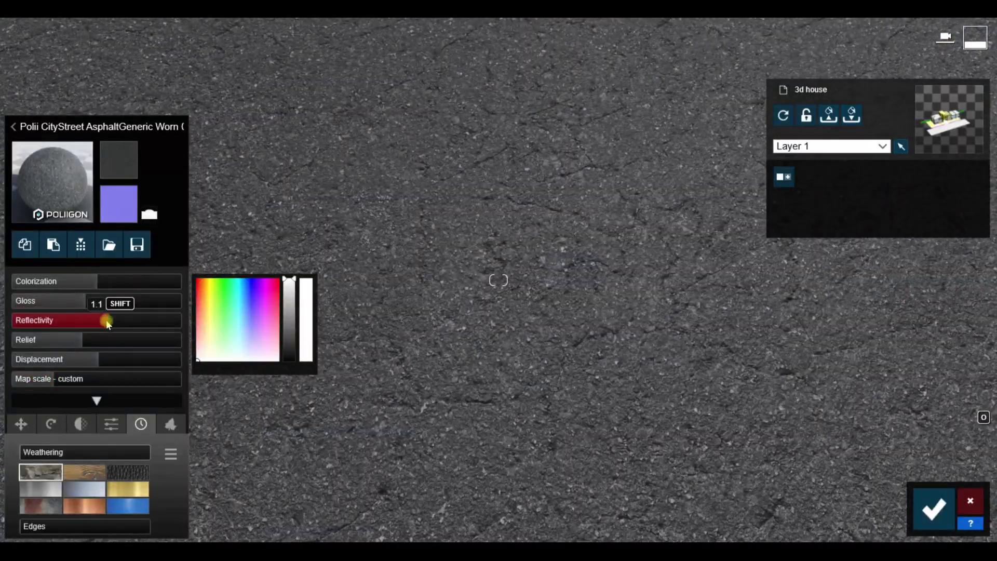
click(118, 319)
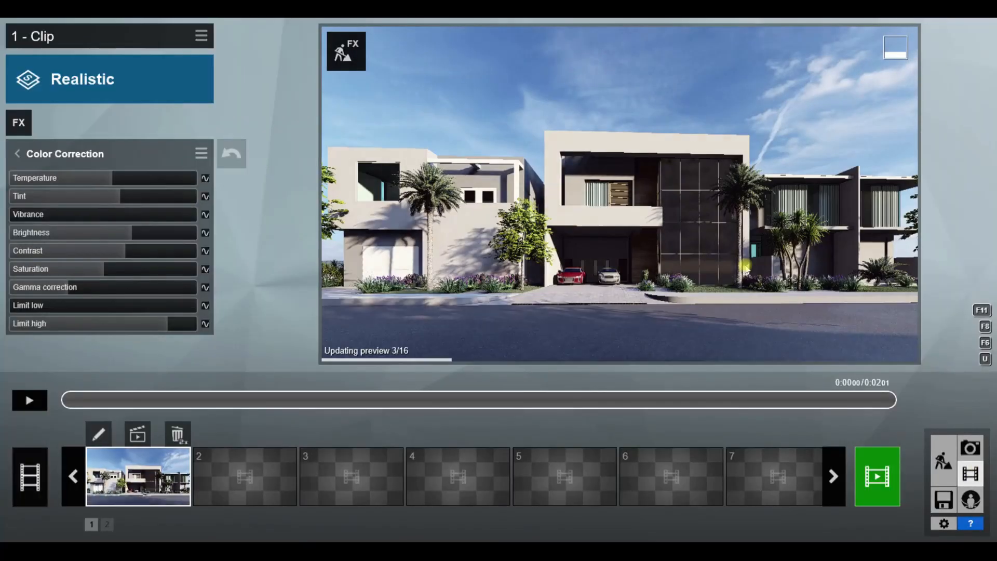
Place the man african 0007 bicycle character on the street beside the curb of the glass-fronted house.
click(943, 461)
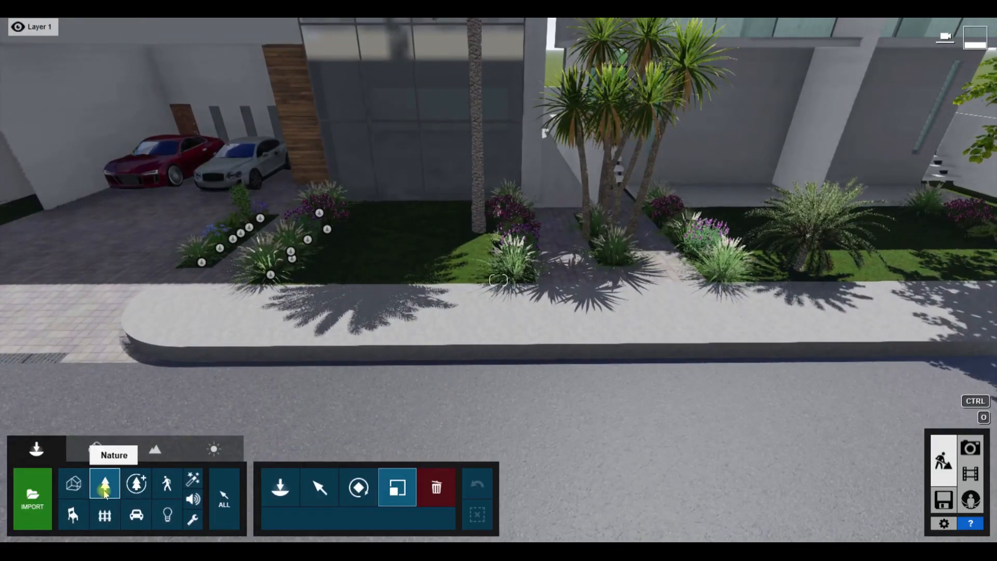
click(167, 491)
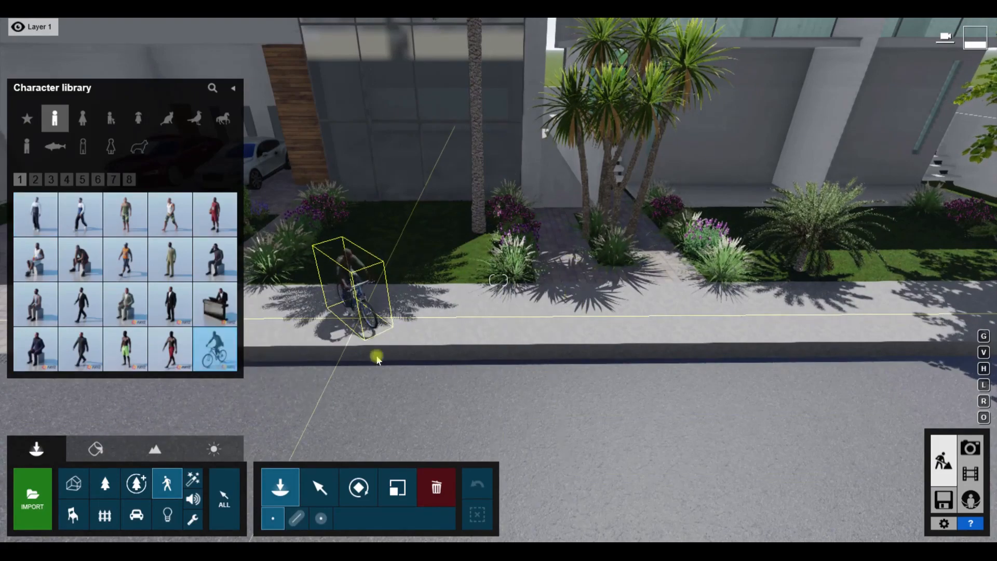
click(377, 359)
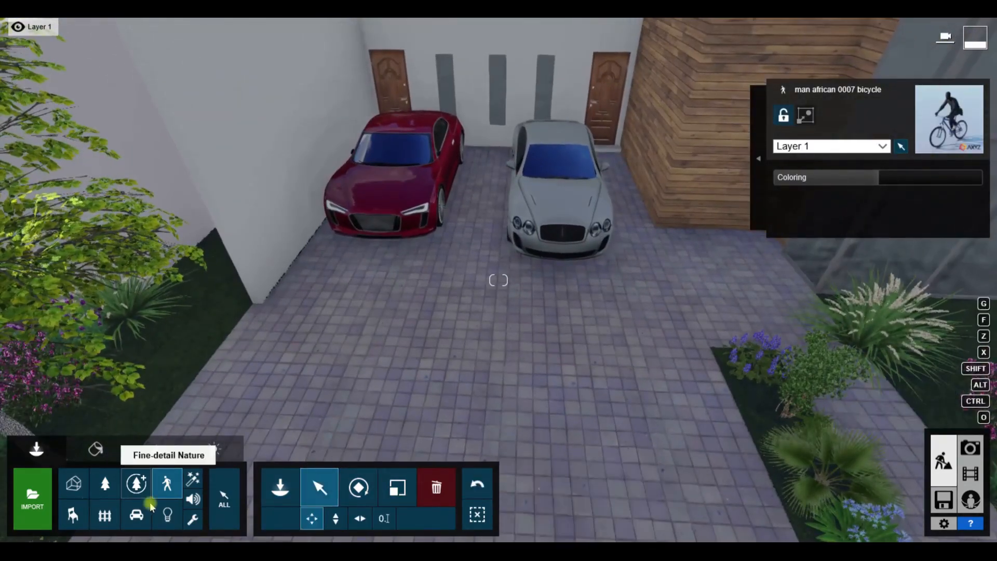
Shift the red SportsCar 003 slightly in the driveway and recolour it to a very dark grey.
click(136, 514)
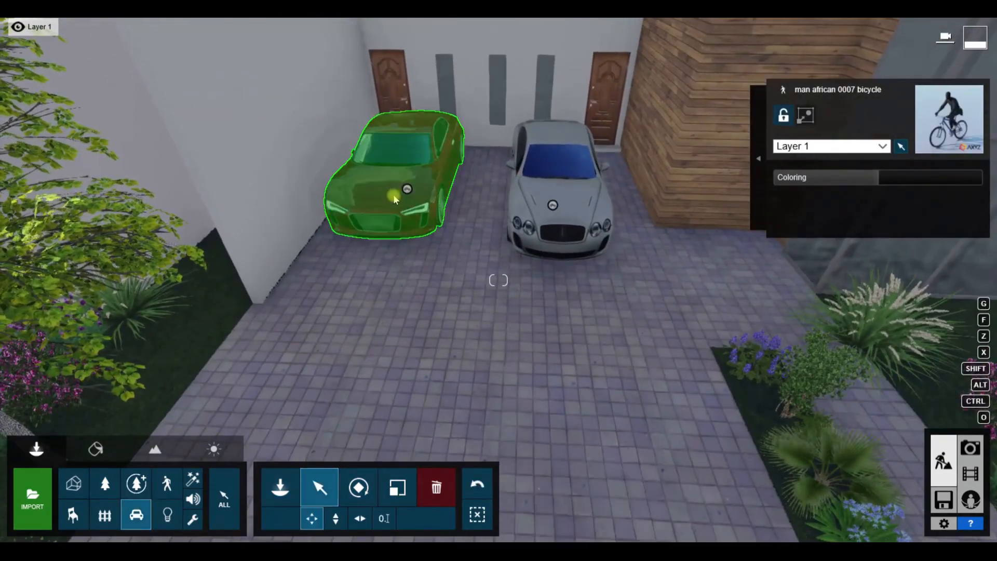
click(408, 195)
click(789, 248)
drag(776, 249, 768, 266)
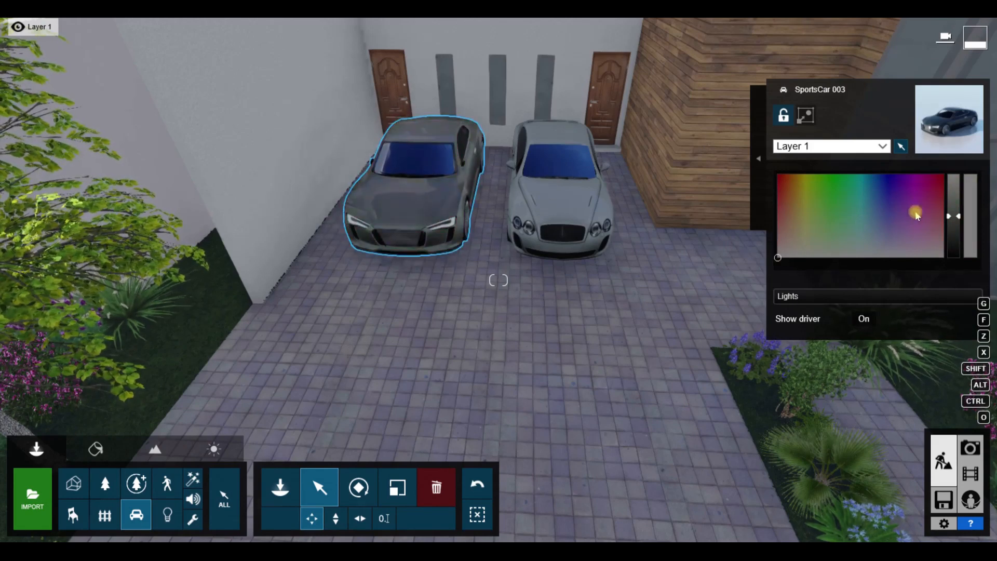
drag(953, 219, 955, 234)
Recolour the grey SportsCar 006 in the driveway to a lighter off-white shade.
click(556, 205)
drag(781, 181, 758, 177)
drag(954, 216, 954, 195)
click(798, 220)
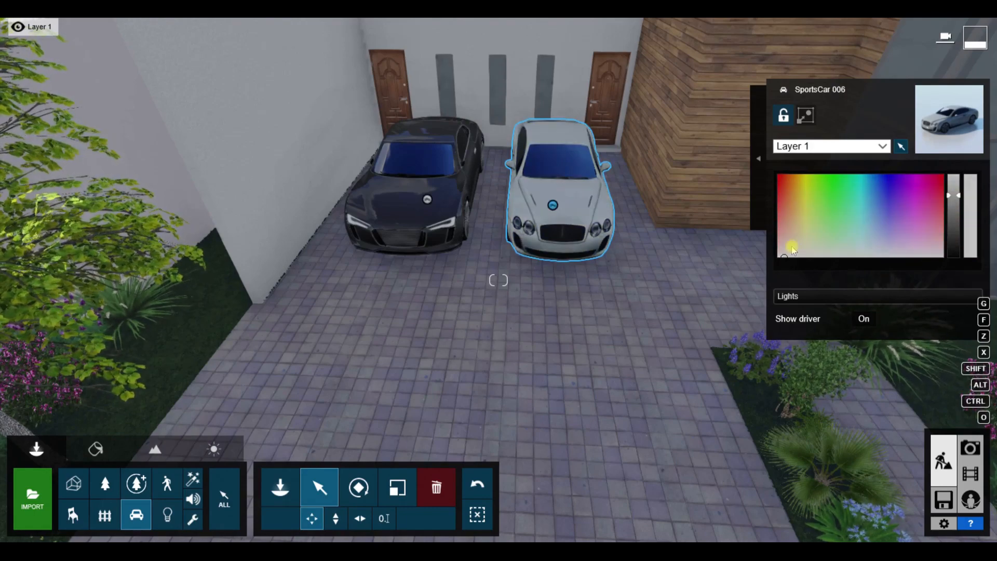
Look through the character library's men, women, pets and bird categories for a figure to place.
key(s)
click(166, 483)
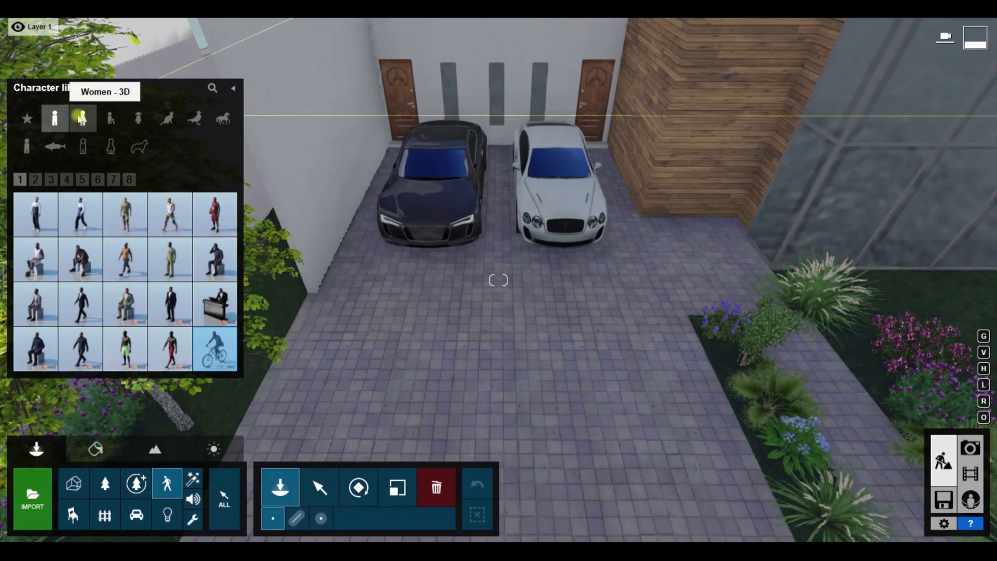
click(111, 119)
click(167, 118)
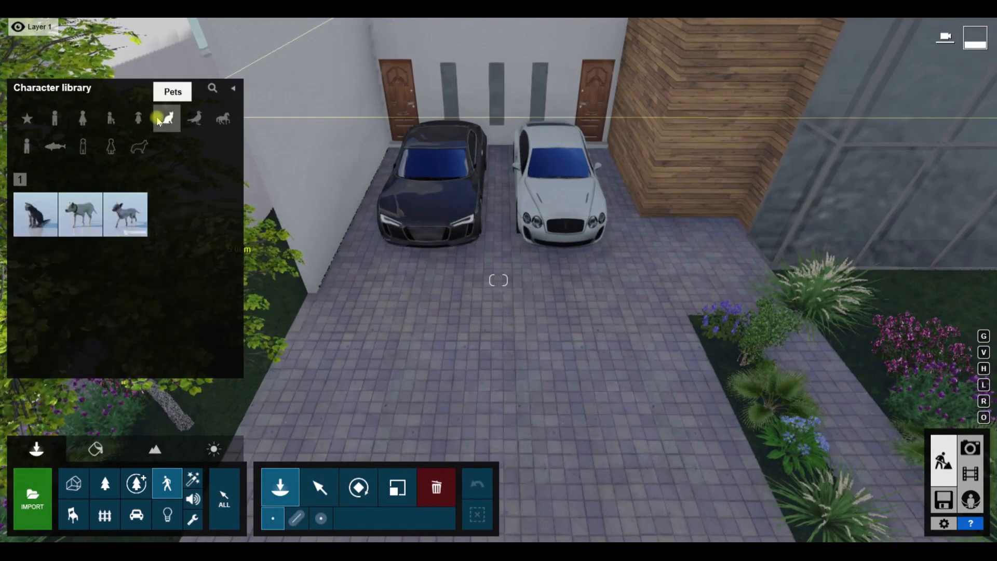
click(194, 118)
click(84, 118)
click(55, 119)
click(28, 119)
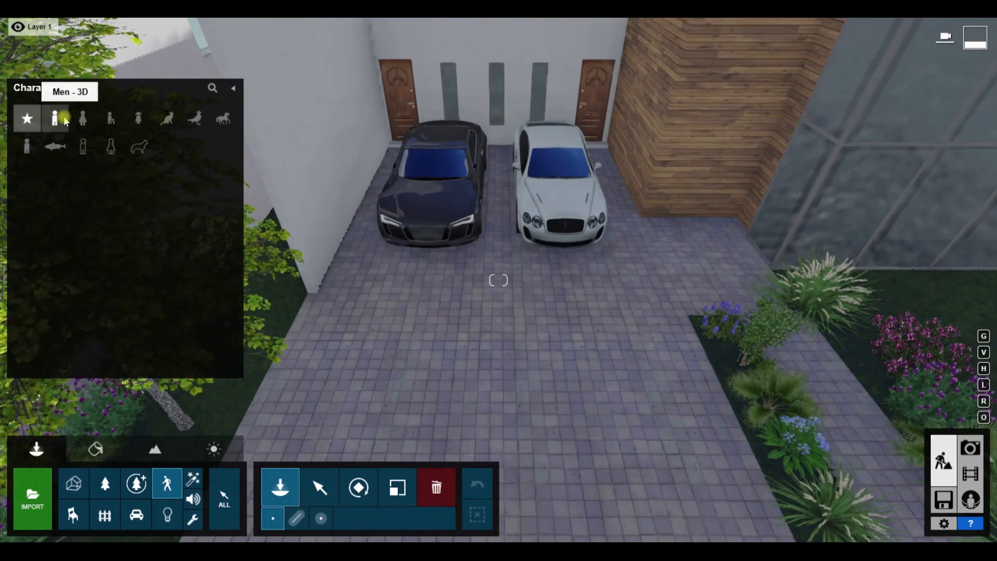
click(58, 118)
right_drag(470, 216, 425, 218)
key(s)
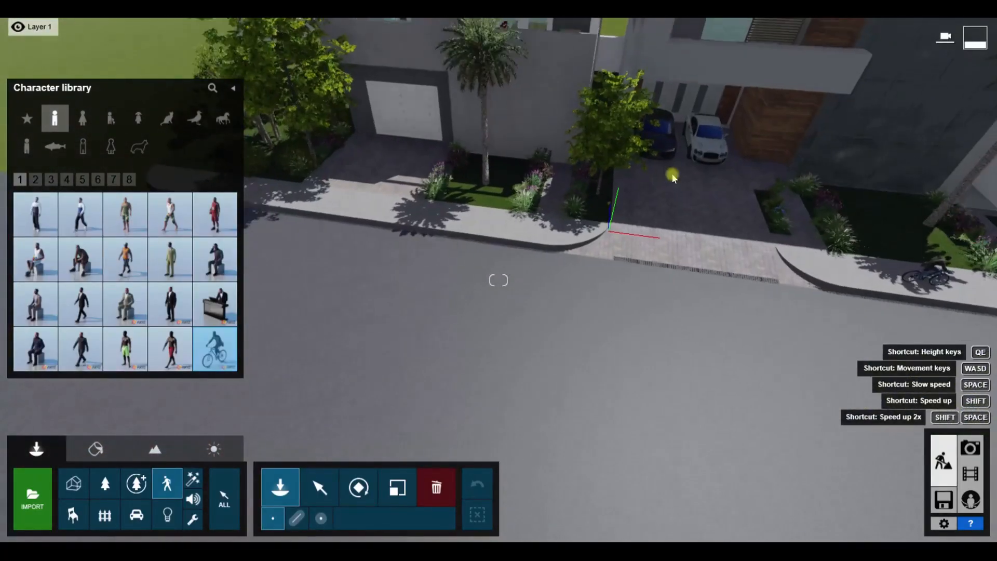
Search the transport library for "new" and place sportscar hd 008 on the street near the palm-fronted neighbouring house.
click(136, 514)
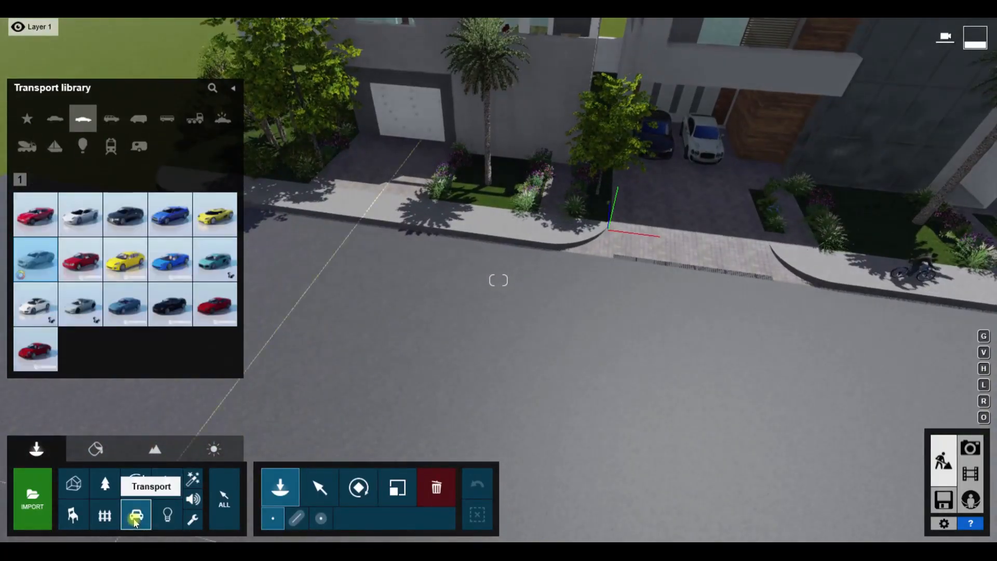
click(30, 225)
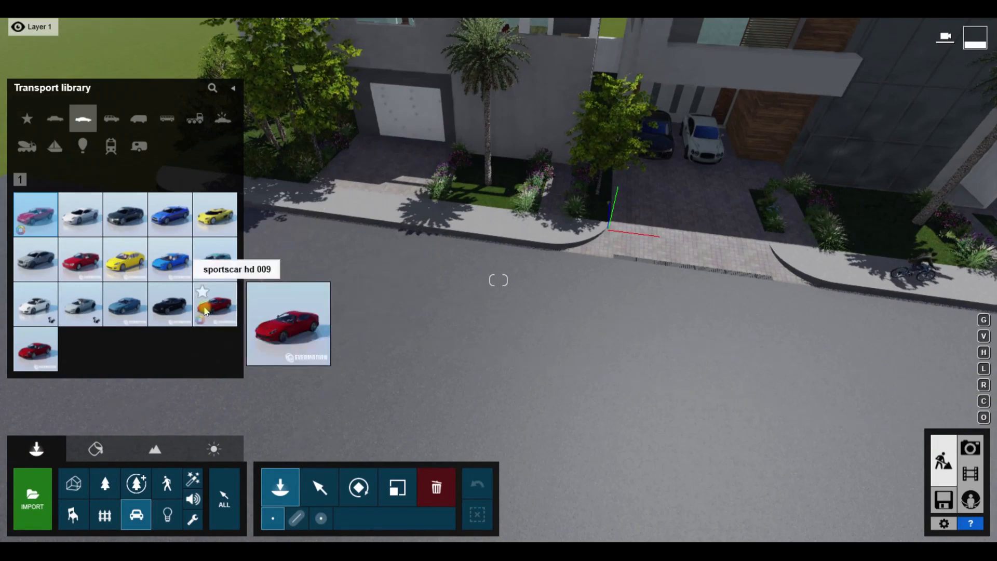
click(210, 307)
click(86, 311)
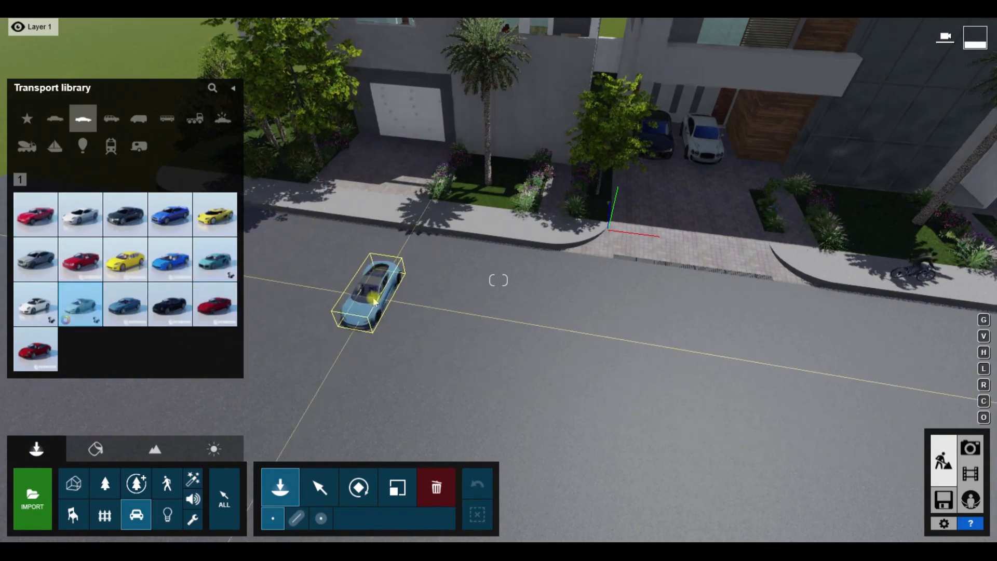
click(212, 87)
text(new)
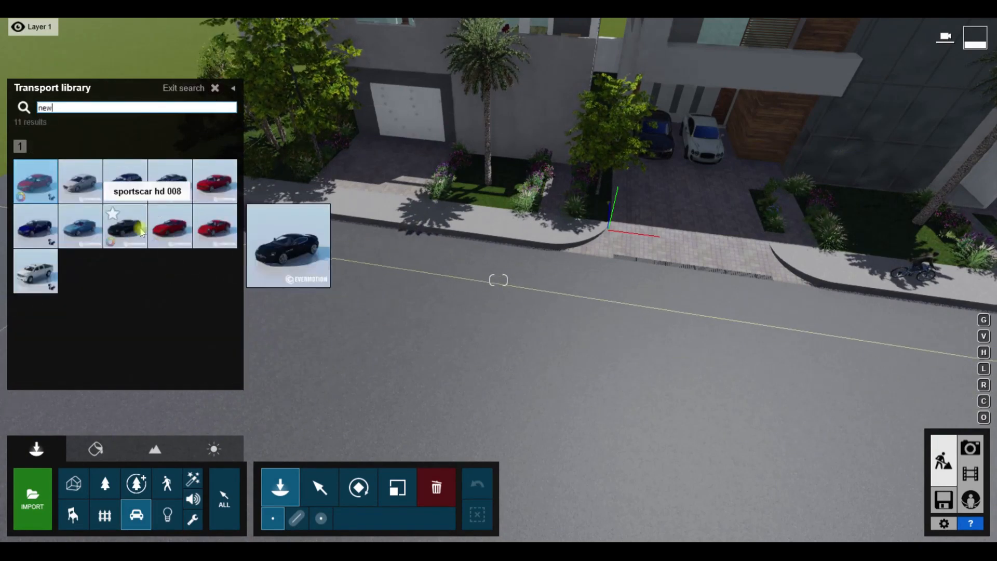
click(116, 237)
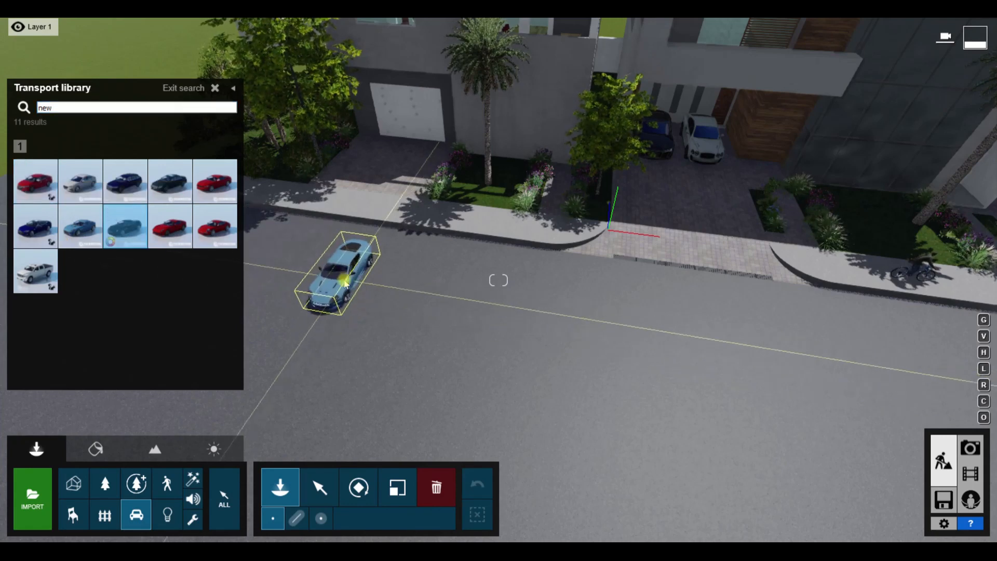
click(338, 273)
Rotate the sportscar hd 008 parallel to the curb and recolour it yellow.
key(r)
drag(388, 301, 958, 203)
click(804, 194)
click(321, 502)
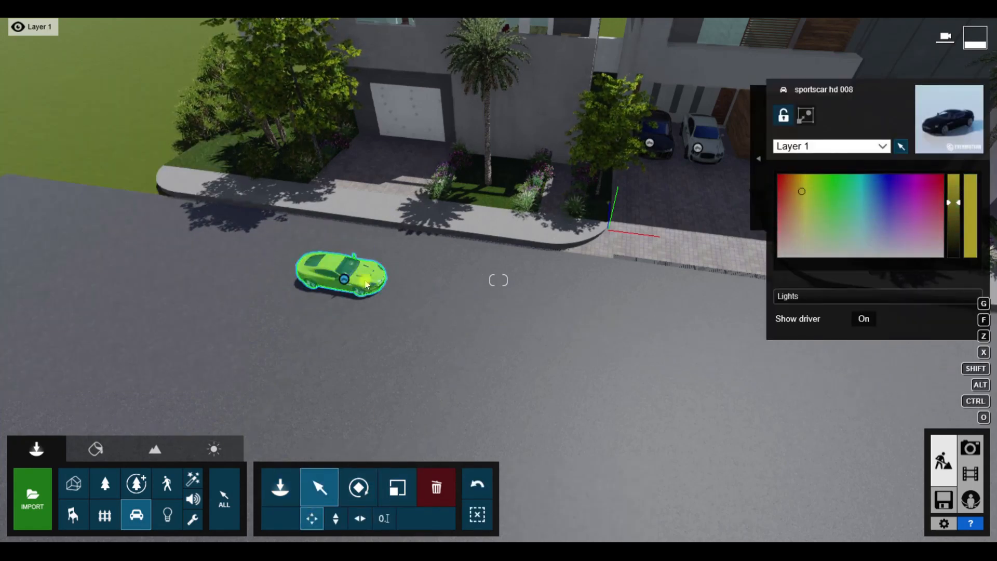
Shift the yellow sports car along the street towards the driveway and check its position in the movie clip.
click(397, 487)
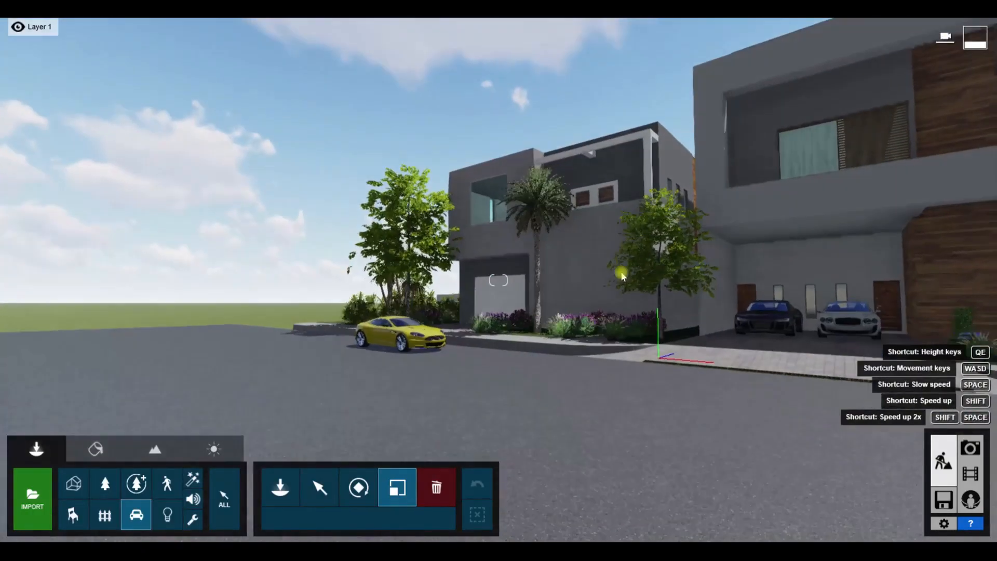
click(320, 487)
drag(397, 334, 483, 340)
click(969, 473)
click(796, 336)
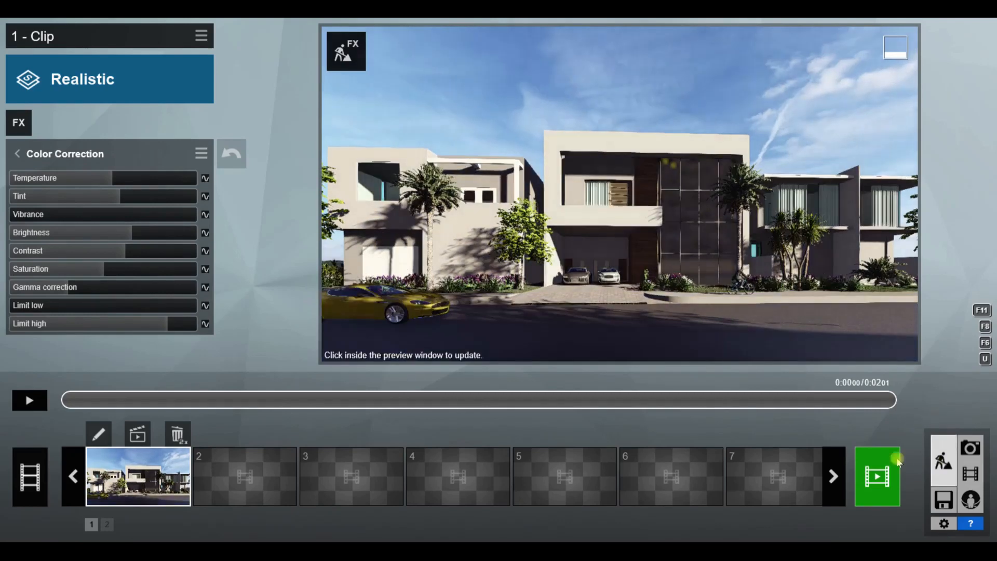
click(939, 461)
click(397, 487)
click(397, 250)
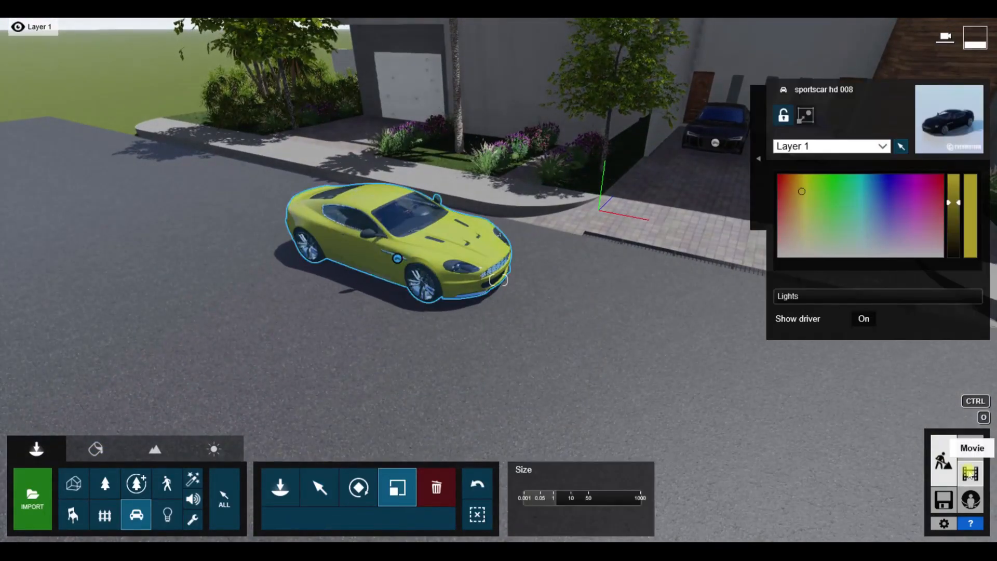
Render the current frame at Print size 3840x2160 with the material ID, lighting and specular outputs, saving it as final.
click(970, 473)
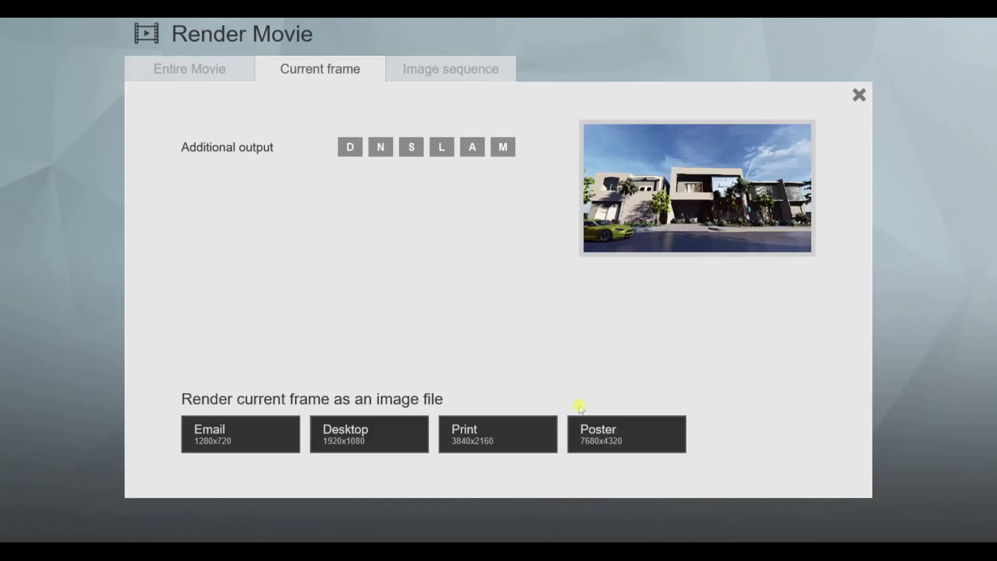
click(456, 417)
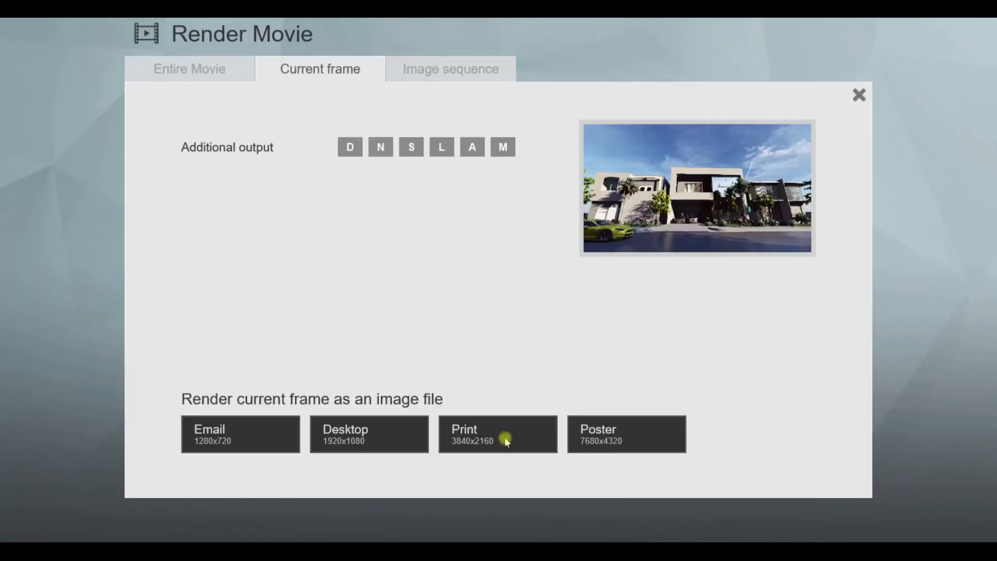
click(502, 147)
click(442, 147)
click(411, 147)
click(474, 441)
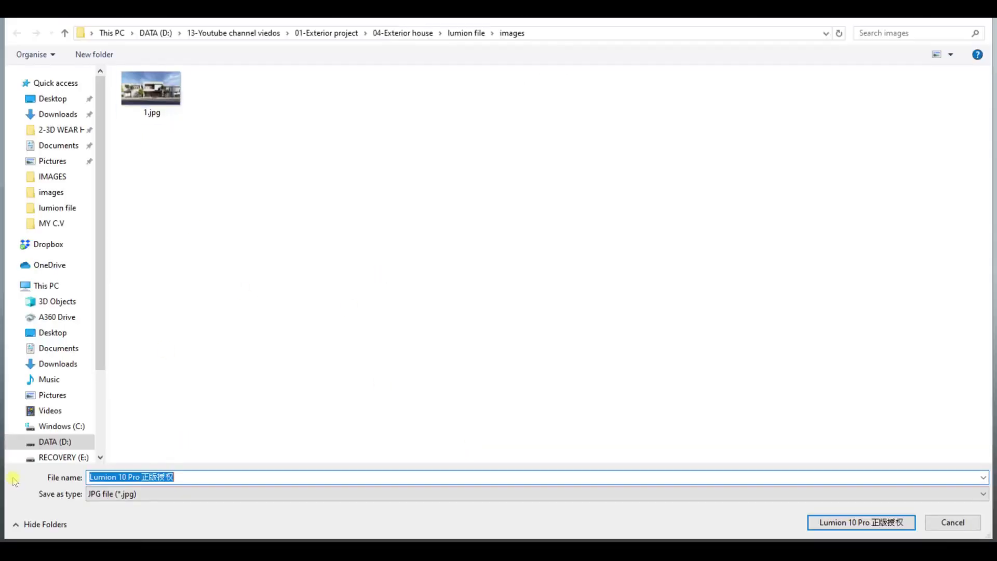
text(final)
key(Return)
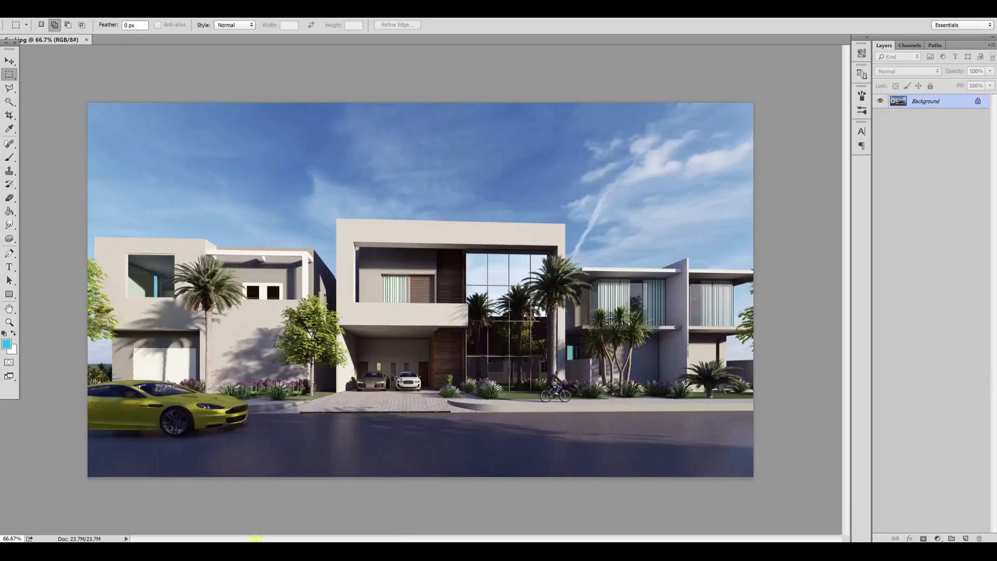
In Photoshop, place the final_Lighting, final_Specular and final_MatID passes over the final render and hide the specular and MatID layers.
click(323, 508)
drag(367, 167, 322, 420)
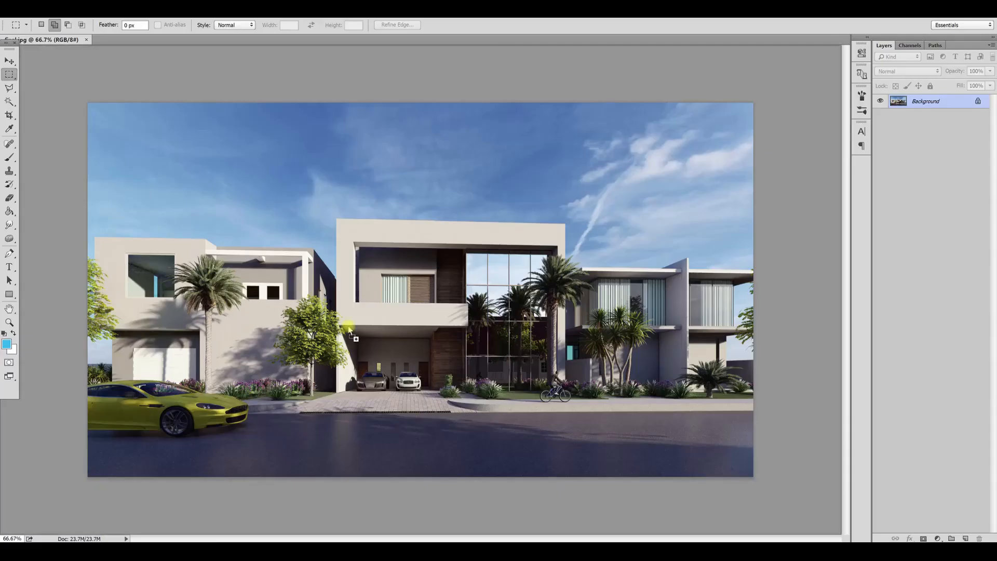
drag(348, 329, 371, 316)
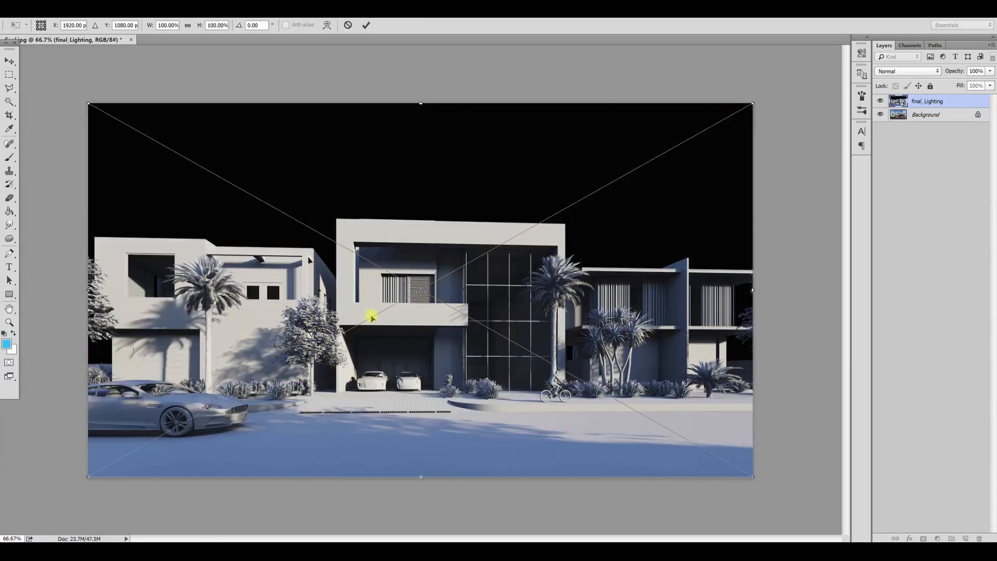
key(Return)
key(Return)
key(Return)
drag(897, 102, 897, 121)
click(880, 101)
click(880, 114)
Try several blend modes on the final_Lighting layer, including Color Burn and Screen, and settle on Lighter Color.
click(917, 128)
click(901, 74)
click(894, 105)
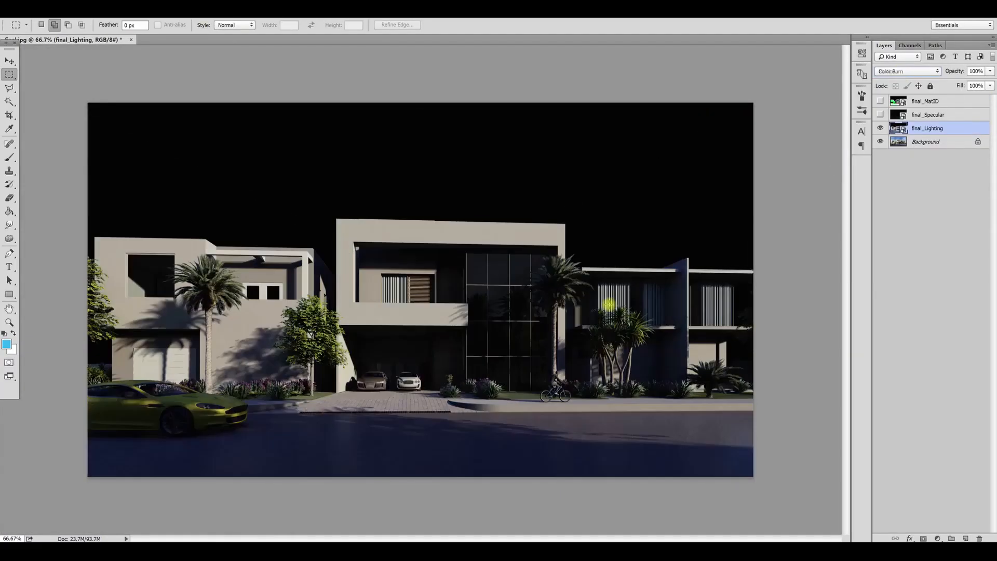
key(Down)
key(Down)
key(Down)
key(Down)
click(899, 73)
click(898, 82)
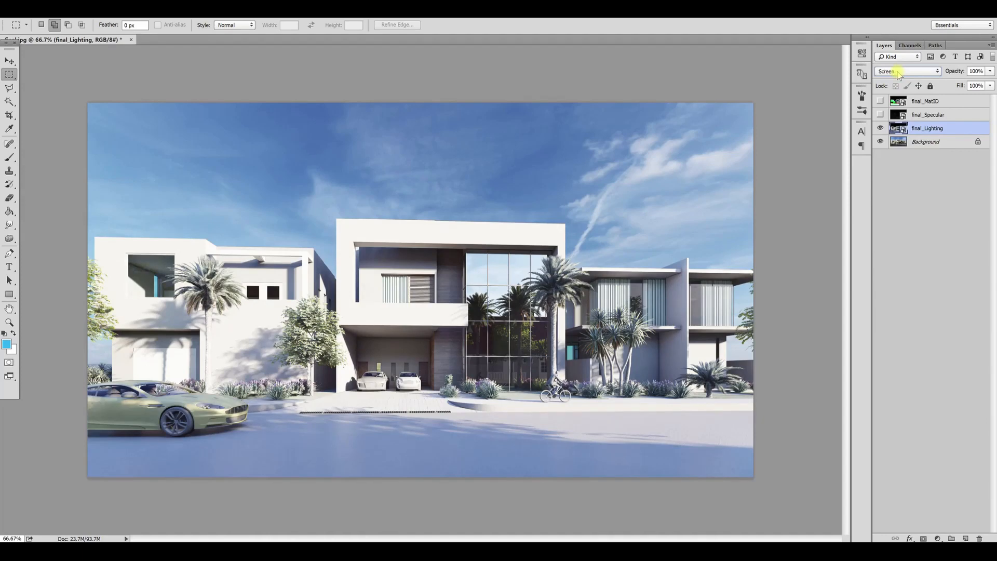
key(Down)
key(Down)
key(Down)
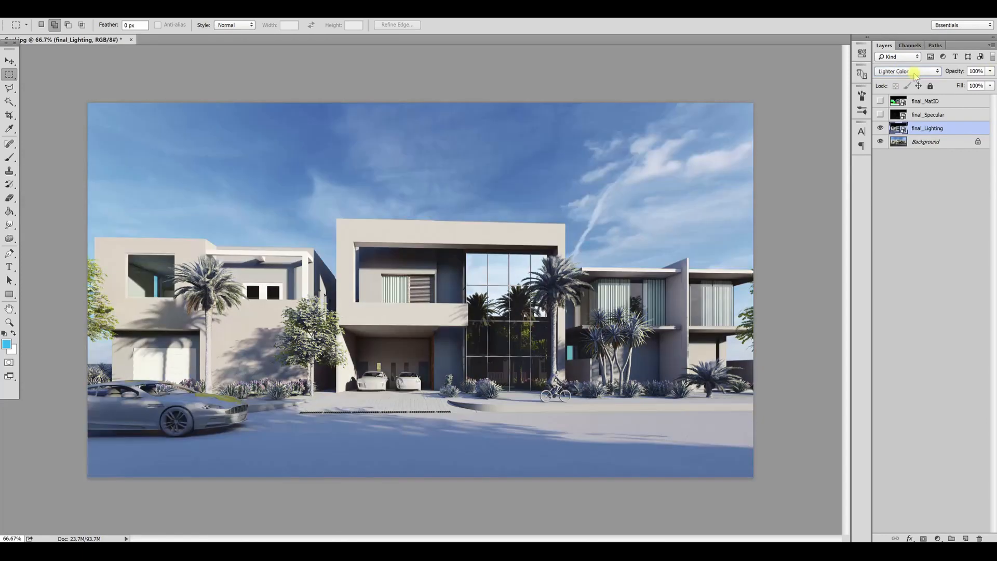
Set the final_Lighting layer's opacity to 20% and its fill to 10%.
text(20)
key(Tab)
text(10)
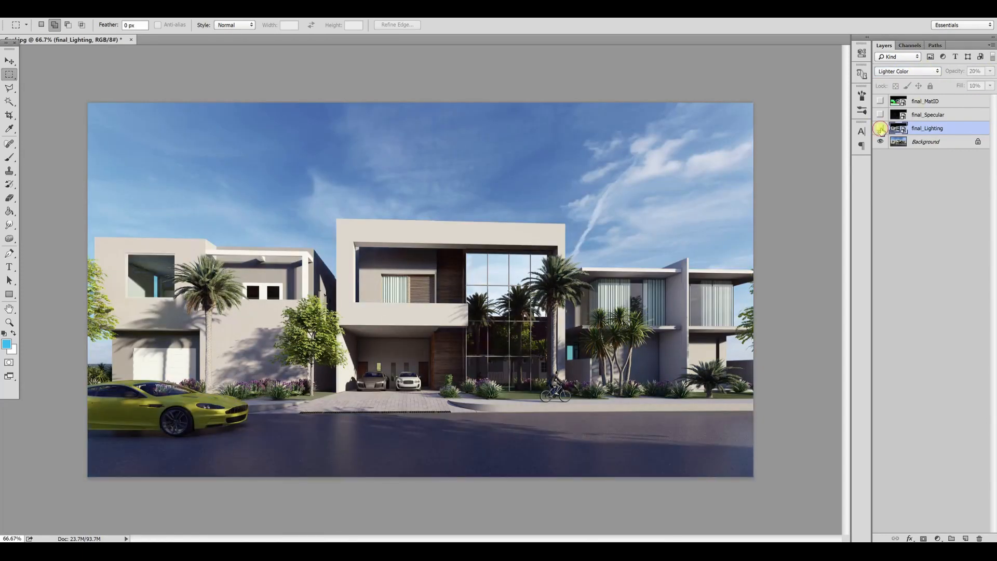
drag(979, 102, 971, 100)
Show the final_Specular layer, change its blend mode to merge its highlights into the render, and compare with the layer hidden.
click(902, 115)
click(880, 114)
click(904, 73)
click(902, 97)
key(Down)
key(Down)
key(Down)
key(Down)
key(Down)
key(Down)
click(880, 115)
click(880, 115)
Duplicate the Background layer and raise the copy's exposure, contrast, clarity, vibrance and saturation with the Camera Raw filter.
click(907, 141)
key(alt+shift)
key(ctrl+j)
key(ctrl+shift+a)
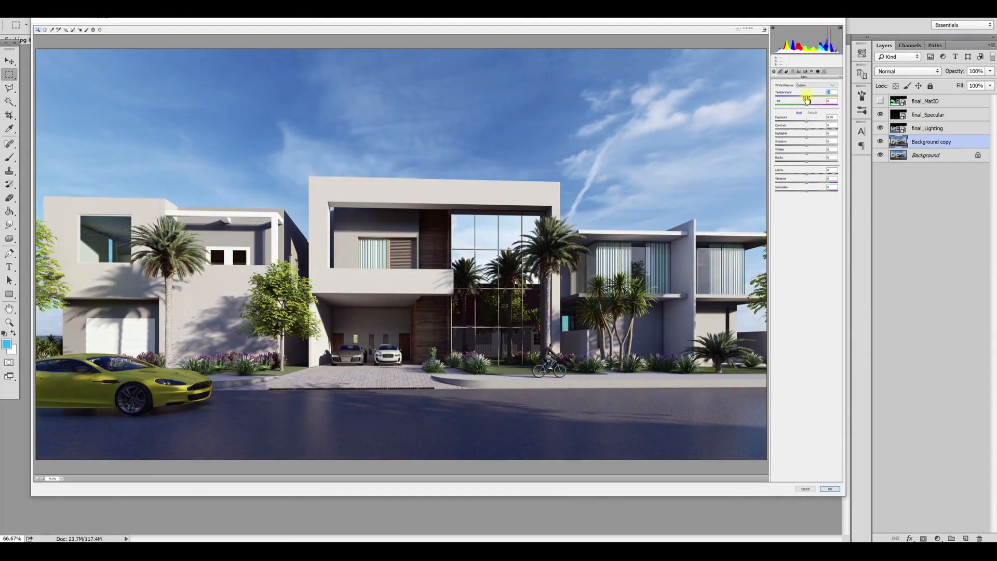
drag(806, 121, 808, 120)
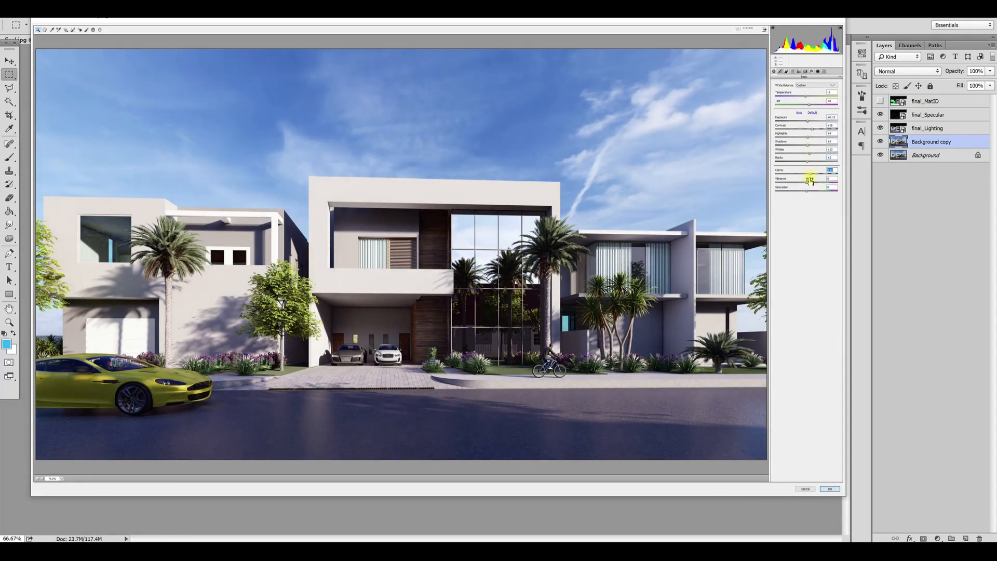
drag(809, 123, 811, 124)
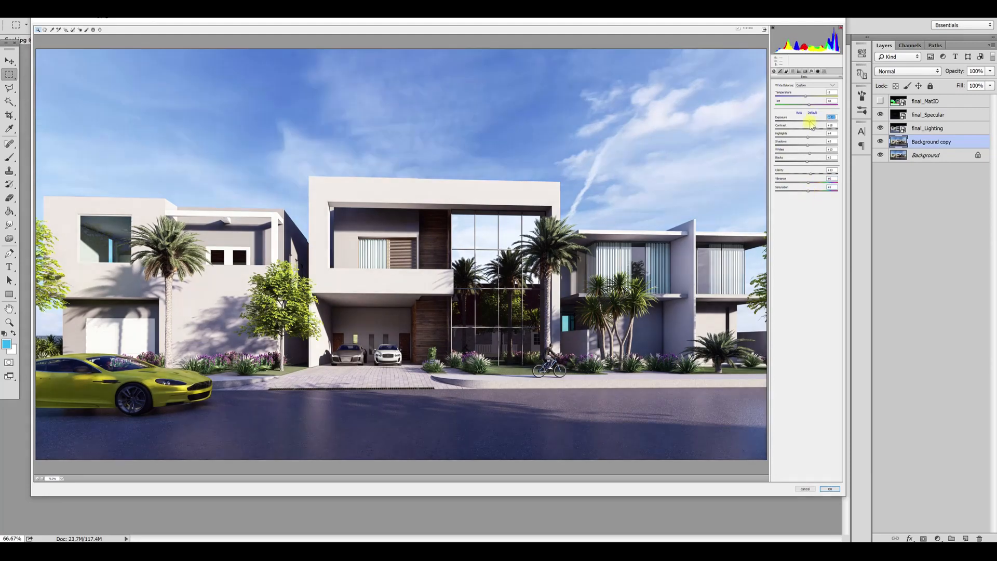
click(834, 489)
click(880, 142)
click(880, 142)
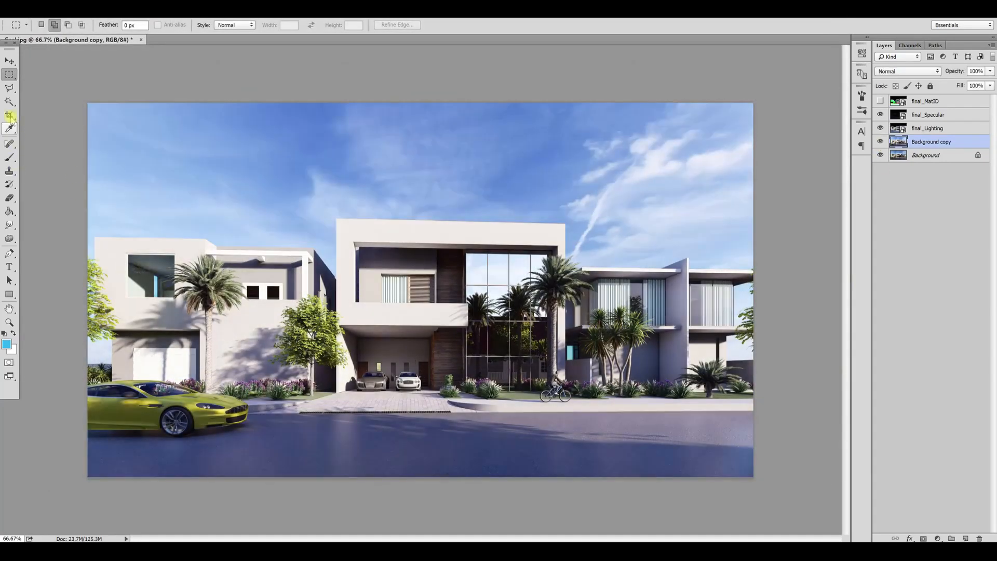
Crop the image to a wider format by trimming the lower road and the upper sky.
click(9, 115)
drag(423, 472, 423, 455)
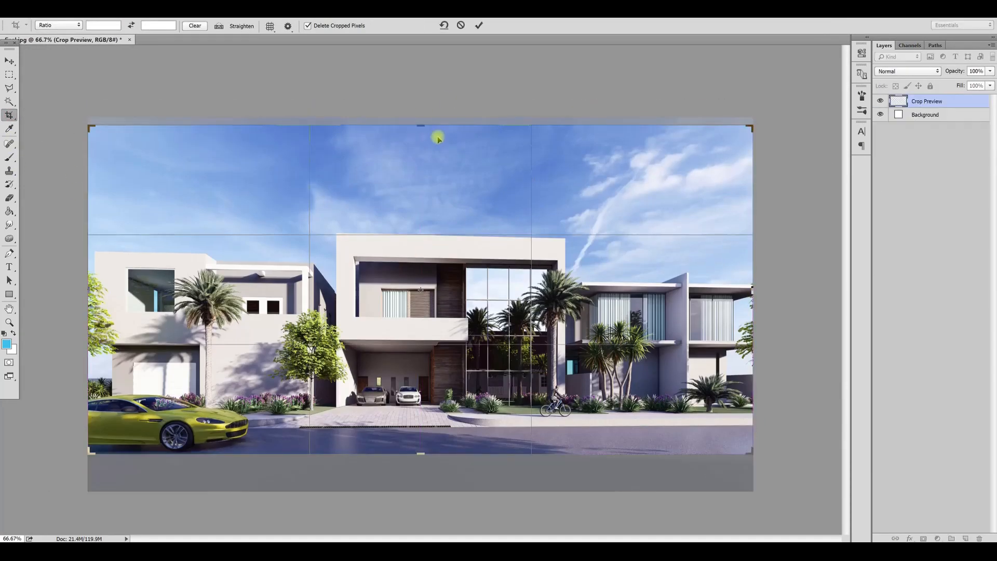
drag(423, 125, 423, 145)
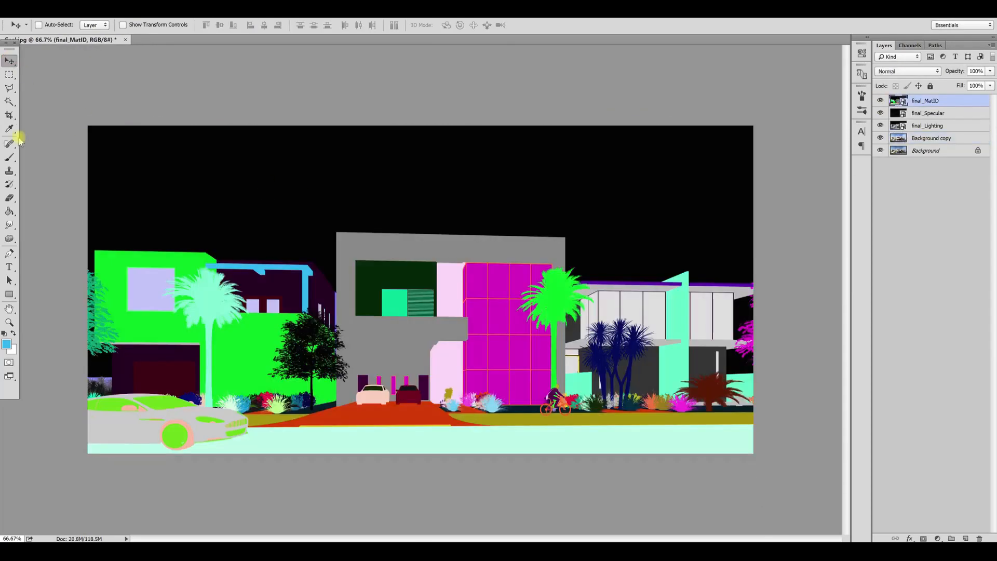
Copy the sky to its own layer using the MatID pass, and set it to Screen with 54% opacity and 83% fill.
click(9, 101)
click(878, 100)
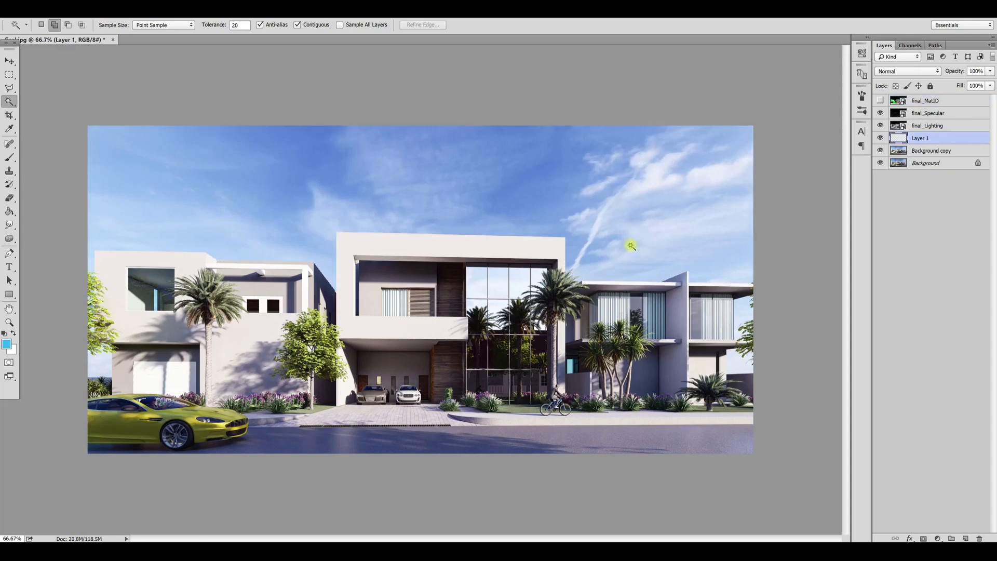
scroll(903, 71, down, 8)
click(8, 60)
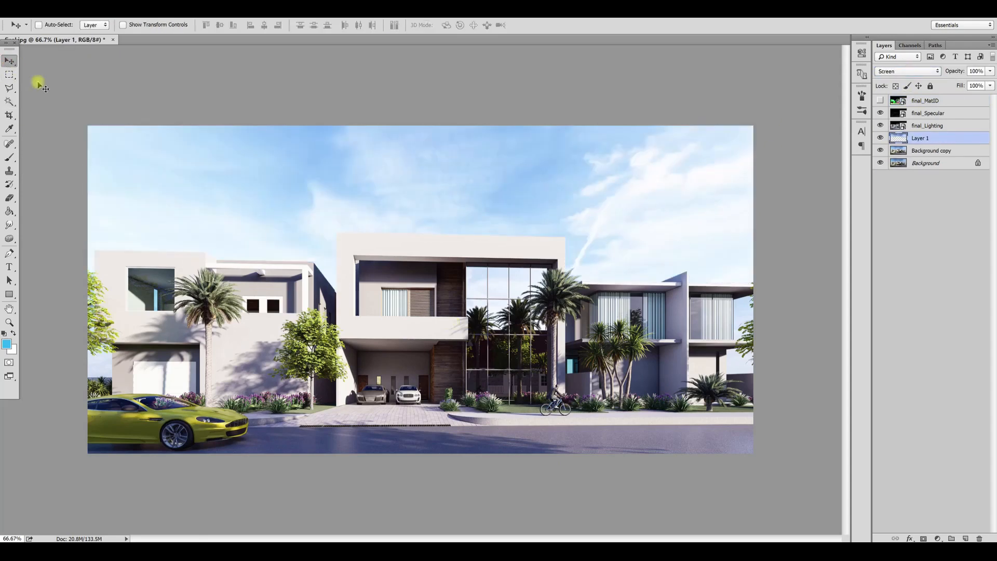
drag(991, 70, 977, 98)
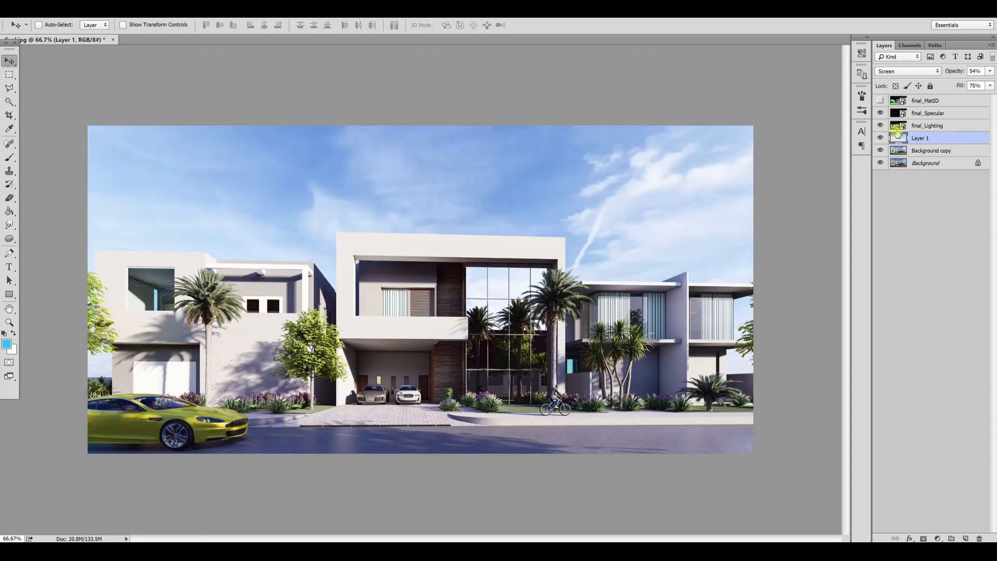
alt+scroll(412, 349, down, 1)
alt+scroll(412, 349, up, 2)
alt+scroll(413, 328, down, 2)
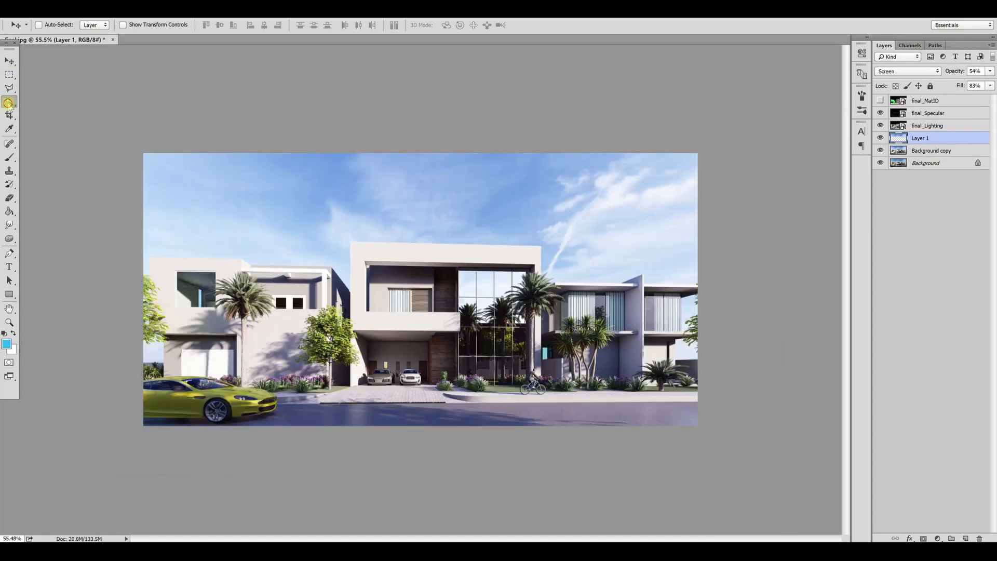
Copy the main house's wood cladding from Background copy to a new layer using the MatID pass, set to Screen with 82% fill.
click(9, 102)
click(880, 100)
click(925, 101)
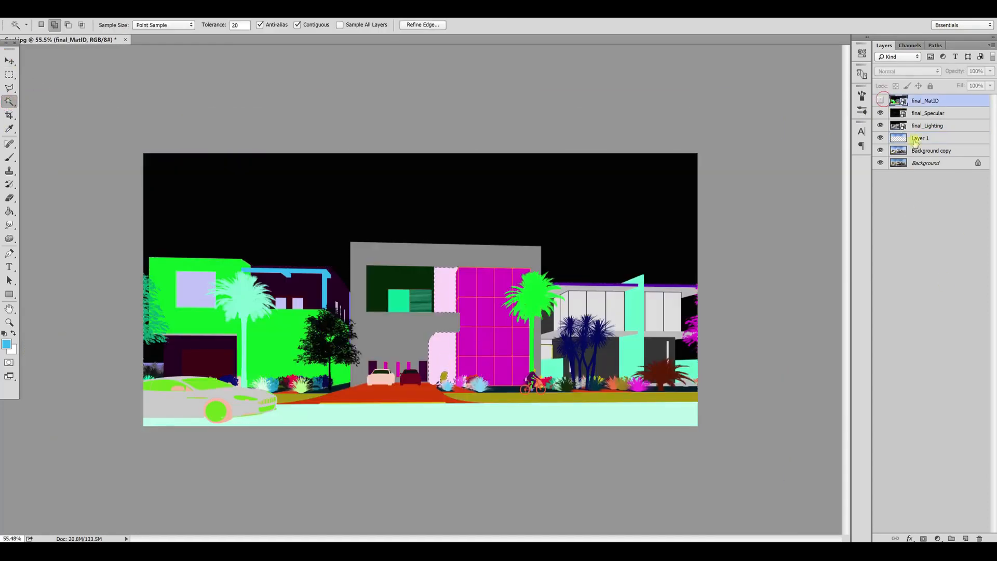
click(883, 100)
click(928, 151)
key(ctrl+j)
click(908, 72)
click(894, 142)
click(10, 60)
click(990, 86)
key(e)
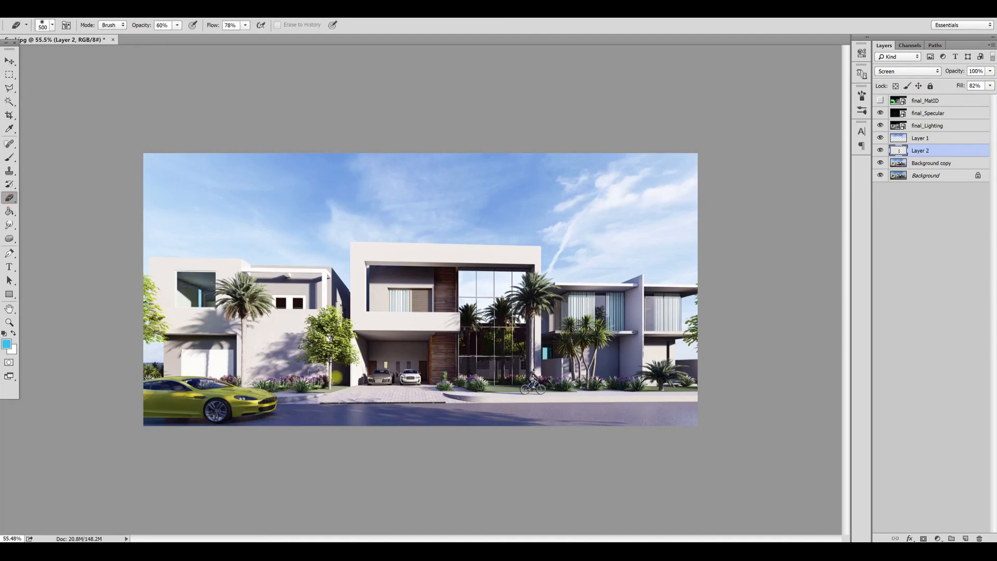
Lower the opacity of Layer 2, the wood cladding overlay, to 68%.
click(10, 61)
click(990, 71)
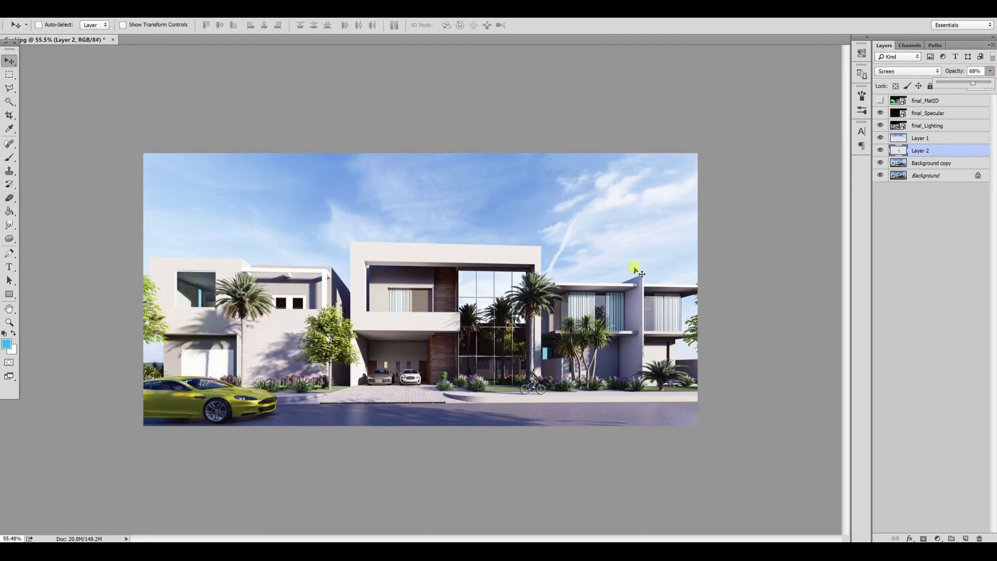
click(880, 100)
click(880, 101)
alt+scroll(420, 289, down, 5)
alt+scroll(421, 289, up, 7)
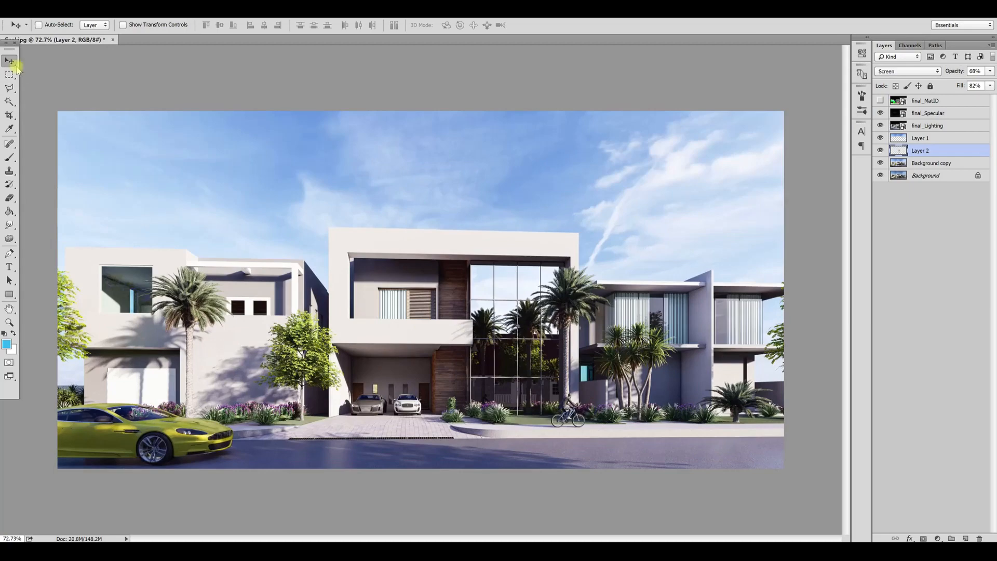
Copy the curtains of the main house's upper window from Background copy to a new layer using the MatID pass.
alt+scroll(129, 209, up, 3)
key(m)
alt+scroll(572, 376, up, 7)
key(w)
click(948, 101)
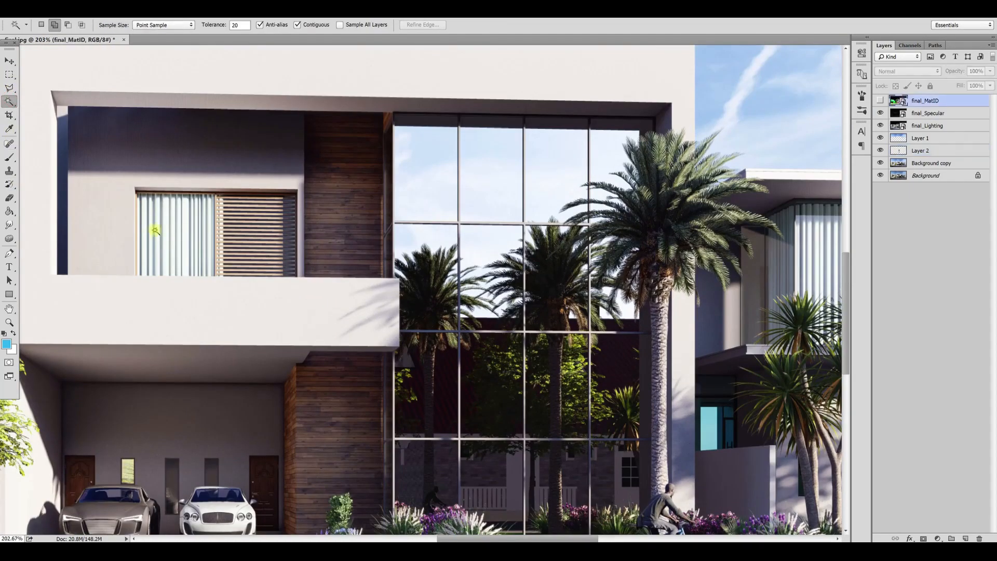
click(880, 101)
click(100, 224)
key(v)
click(880, 100)
click(908, 163)
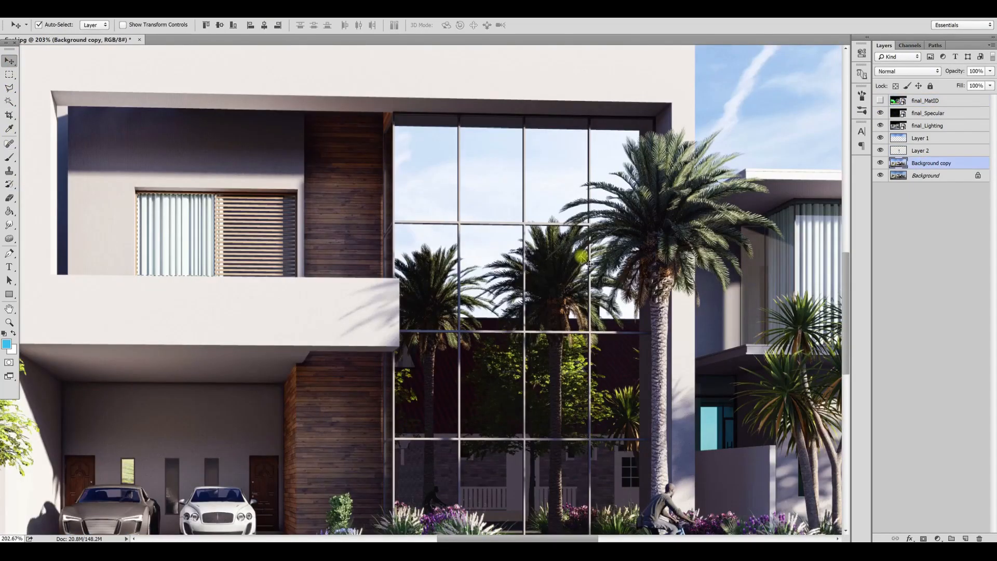
key(ctrl+j)
Copy the left house's upper window glass from Background copy to its own layer using the MatID pass.
click(880, 101)
click(906, 101)
alt+scroll(542, 179, down, 6)
key(w)
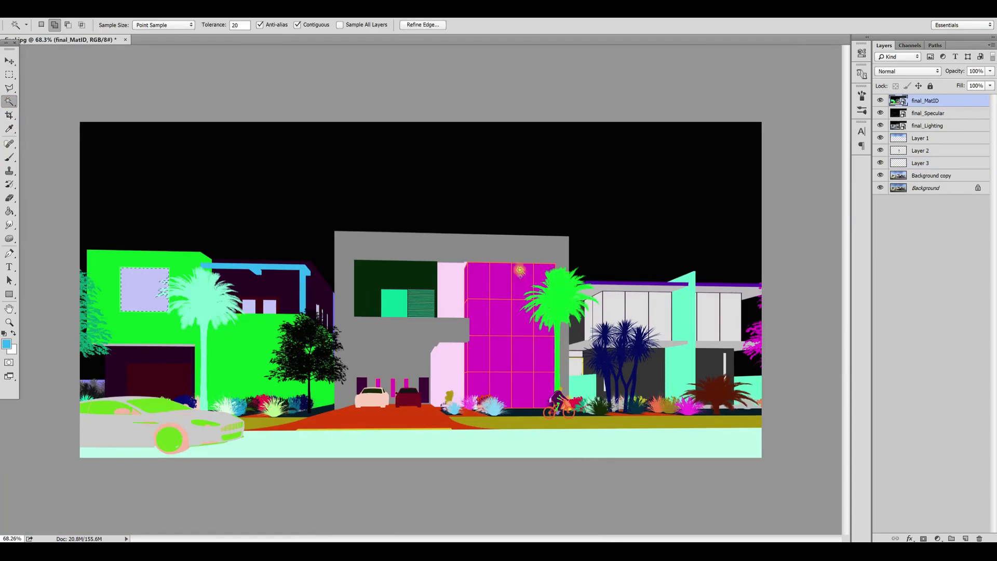
click(880, 102)
click(929, 176)
key(ctrl+j)
Duplicate the curtain layer, move the copy over the left house's upper window and transform it to fit.
click(920, 164)
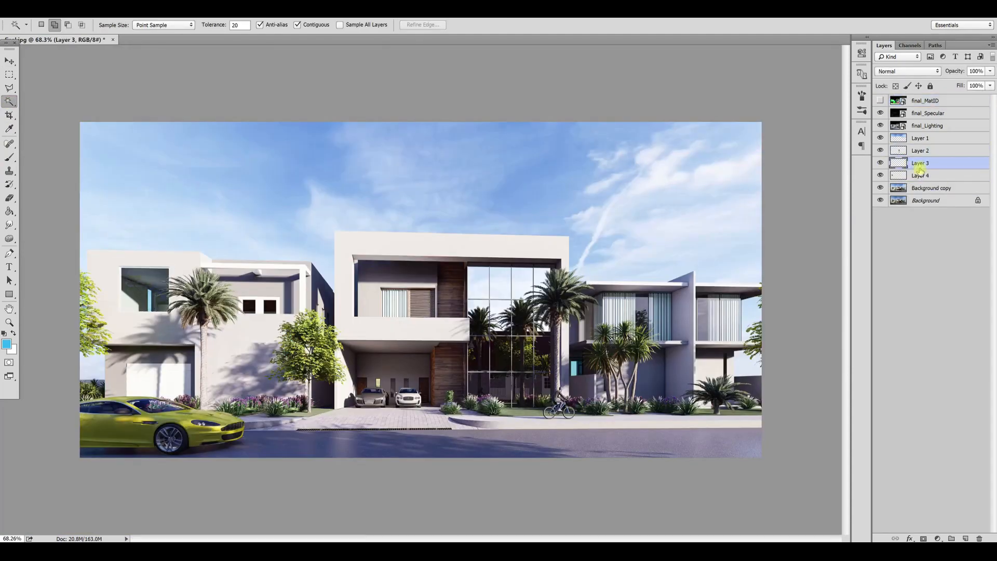
alt+click(928, 168)
key(v)
drag(418, 303, 147, 296)
key(ctrl+t)
key(Return)
alt+scroll(196, 265, down, 3)
Clip the copied curtains to the window glass on Layer 4 with a clipping mask.
shift+click(915, 176)
right_click(913, 174)
right_click(935, 174)
right_click(937, 176)
click(943, 175)
right_click(943, 174)
click(737, 437)
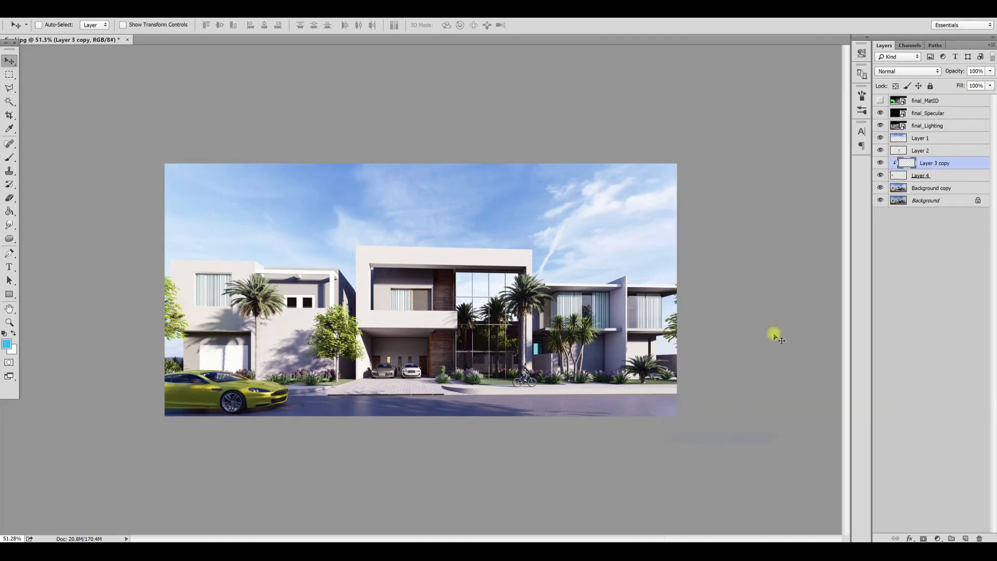
Compare the left house's window with the clipped curtains hidden and shown, and adjust the curtain layer's blending mode.
click(880, 162)
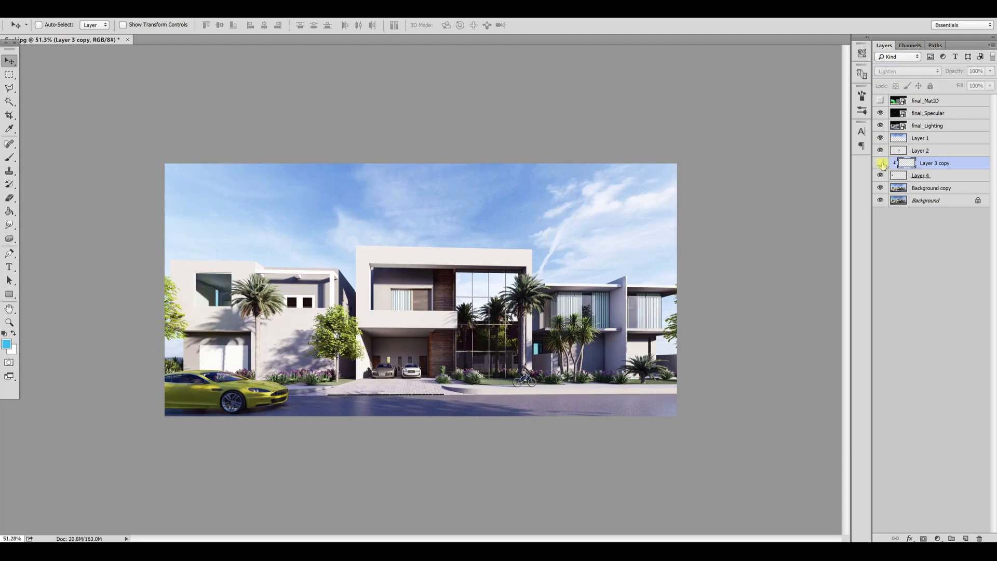
click(880, 163)
click(895, 72)
click(895, 79)
alt+scroll(422, 322, down, 4)
alt+scroll(421, 381, up, 6)
Duplicate Layer 4 above the curtains in Lighten mode, shift its color balance to -82 cyan and set the Curves black input to 59.
alt+drag(901, 177, 899, 157)
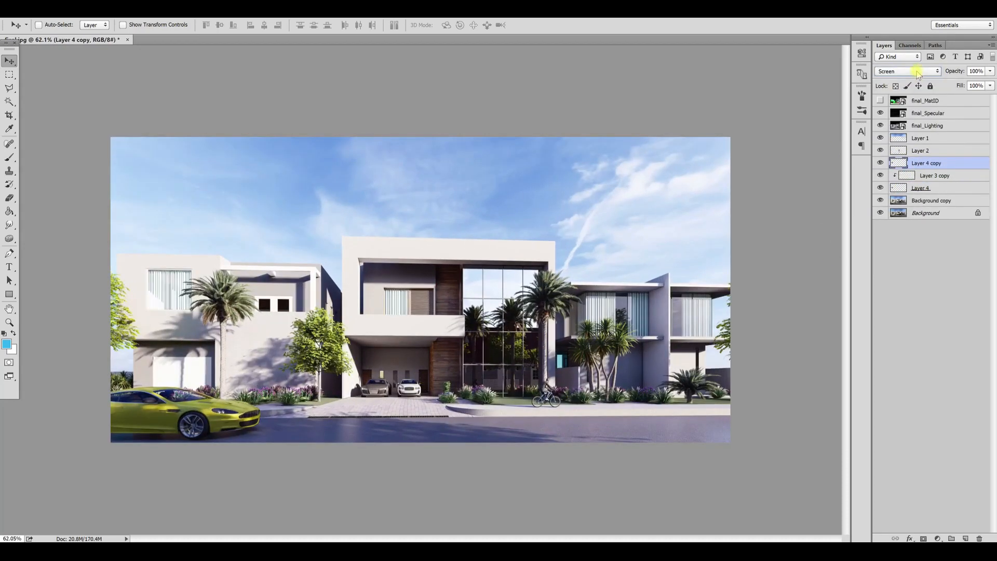
key(ctrl+b)
drag(690, 89, 648, 91)
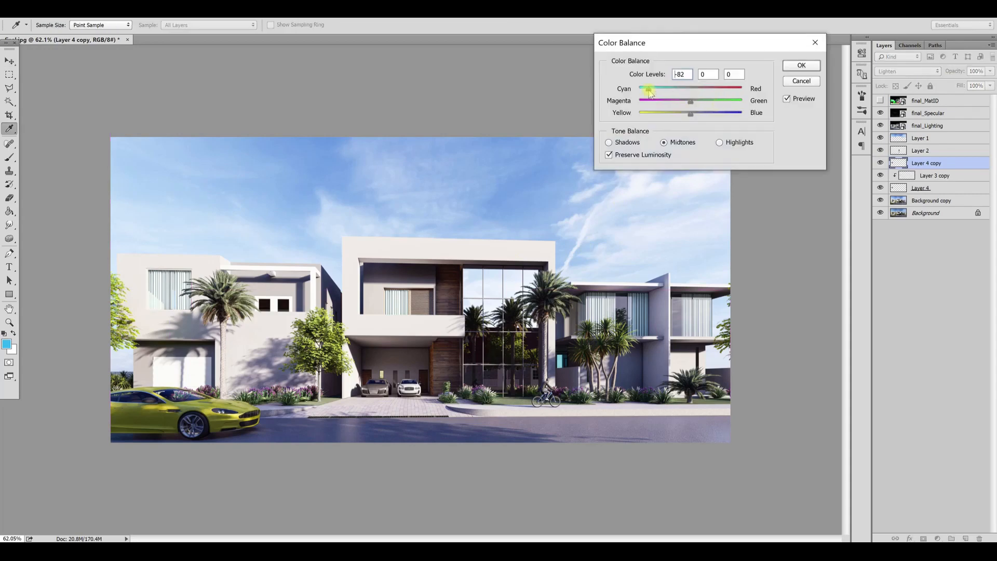
click(794, 66)
key(ctrl+m)
drag(77, 206, 106, 209)
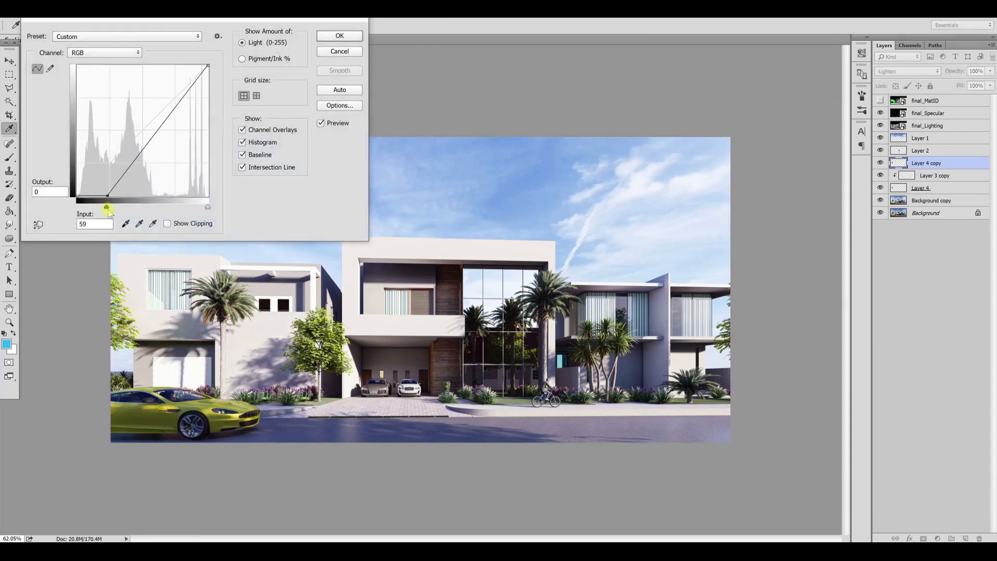
key(Return)
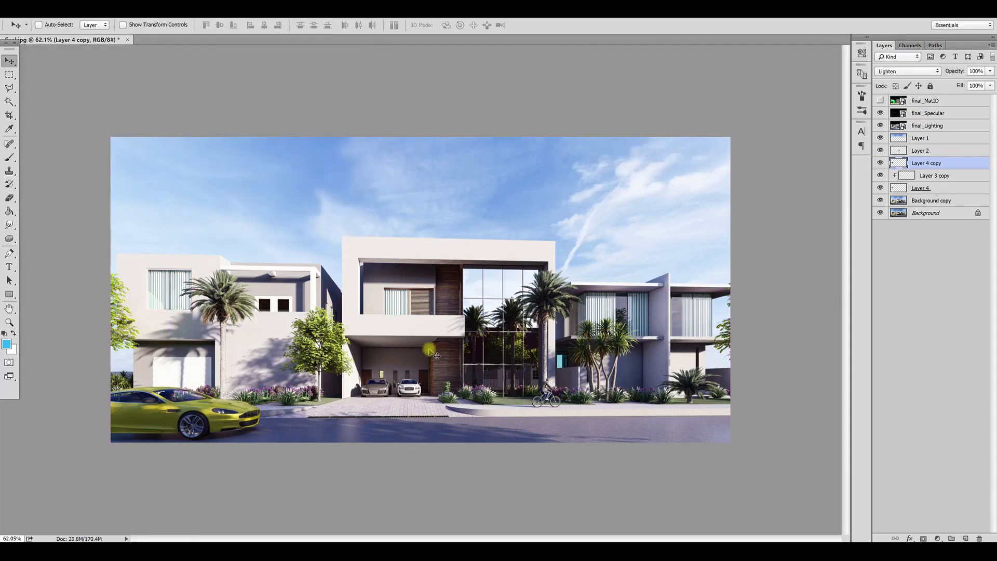
Set the glass overlay Layer 4 copy to Normal with 21% opacity and 45% fill.
alt+scroll(535, 283, down, 1)
key(Delete)
alt+drag(934, 175, 889, 162)
key(ctrl+z)
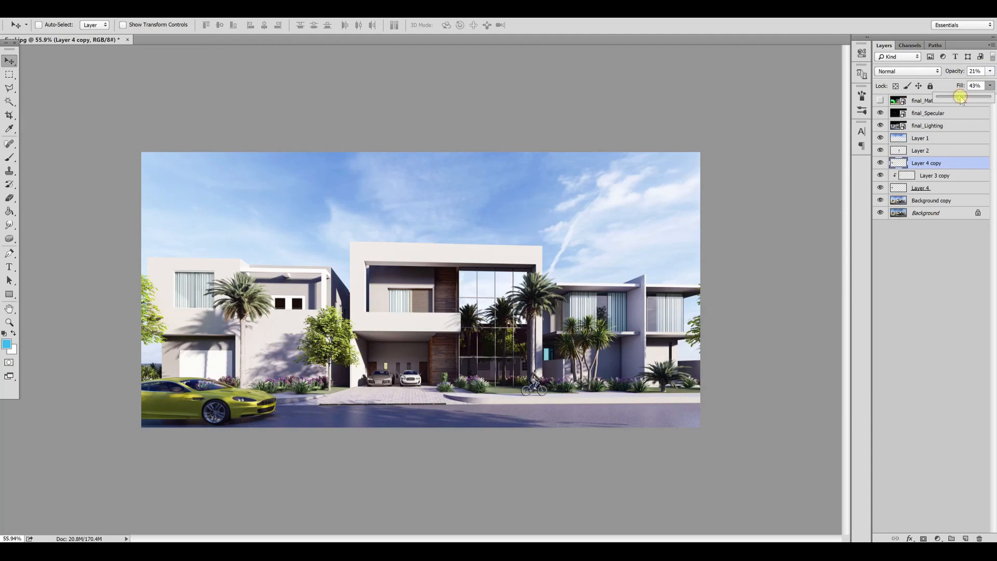
drag(960, 97, 961, 97)
alt+scroll(550, 337, down, 4)
alt+scroll(416, 380, up, 10)
alt+scroll(407, 377, down, 5)
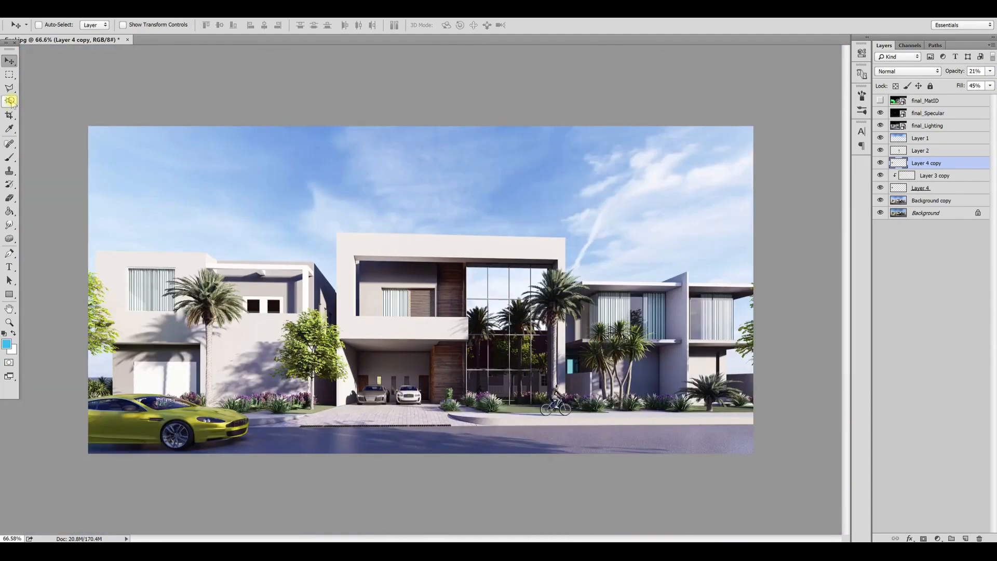
click(10, 102)
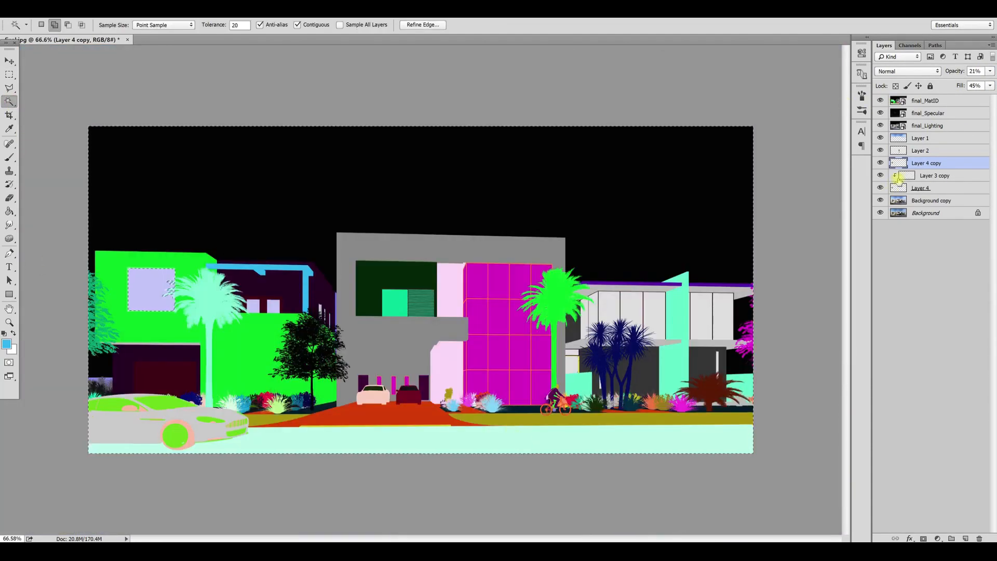
click(929, 101)
key(ctrl+shift+a)
key(Escape)
click(898, 201)
key(ctrl+d)
click(669, 439)
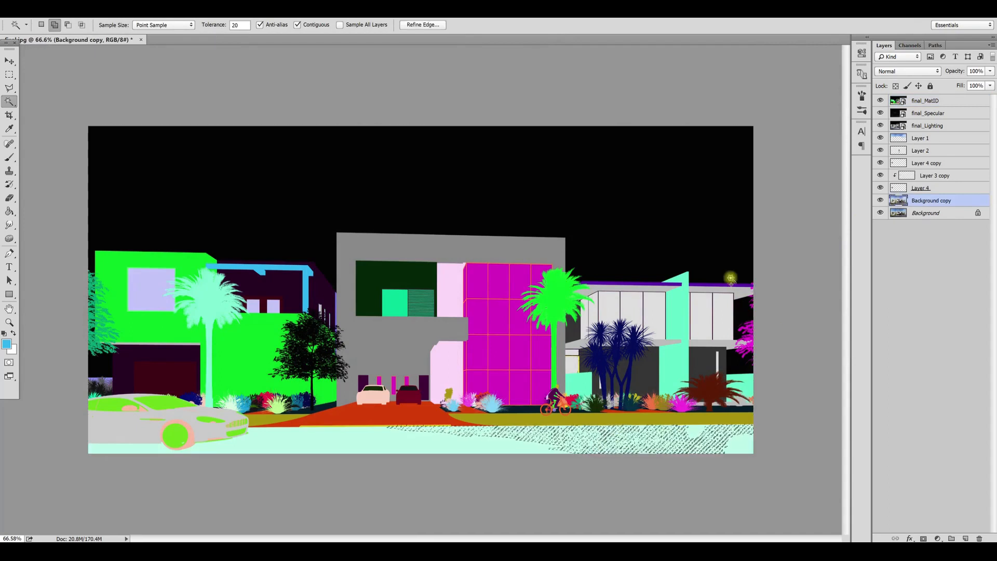
click(929, 100)
key(ctrl+d)
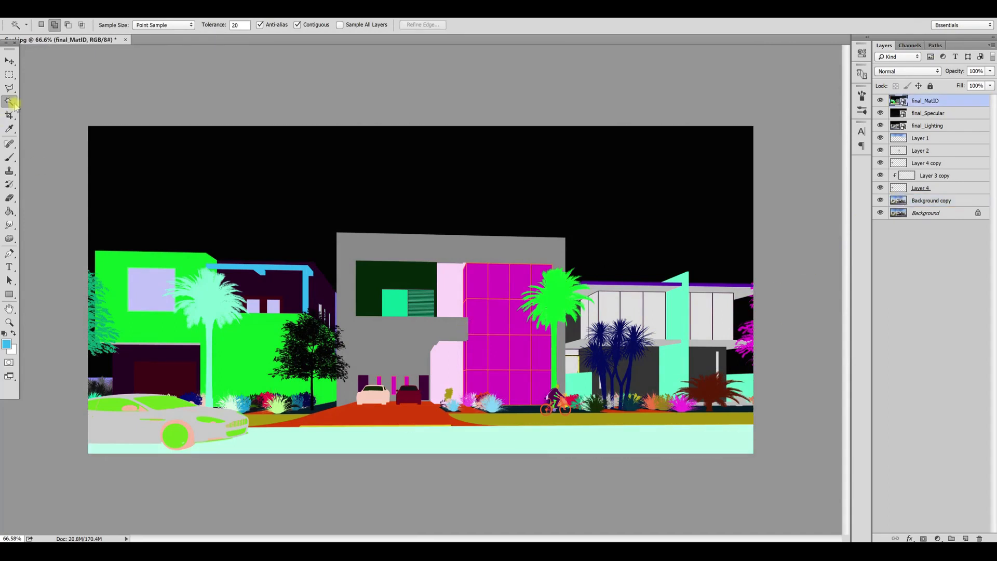
Try different blending modes on a road layer copied from Background copy, and delete that layer.
click(880, 100)
click(929, 200)
key(ctrl+j)
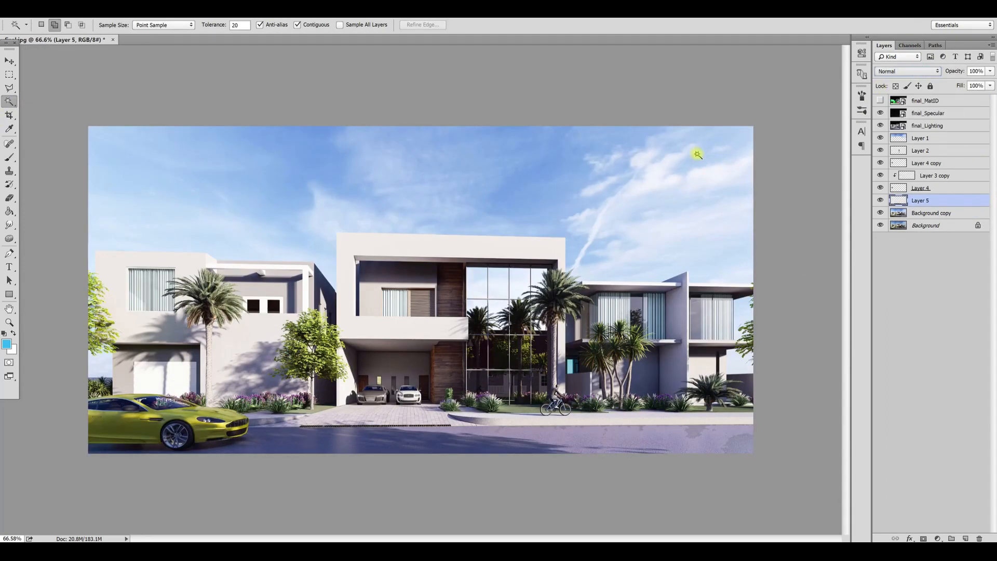
key(Down)
key(Down)
key(Down)
key(Down)
key(Down)
key(Down)
key(Down)
key(Down)
key(Delete)
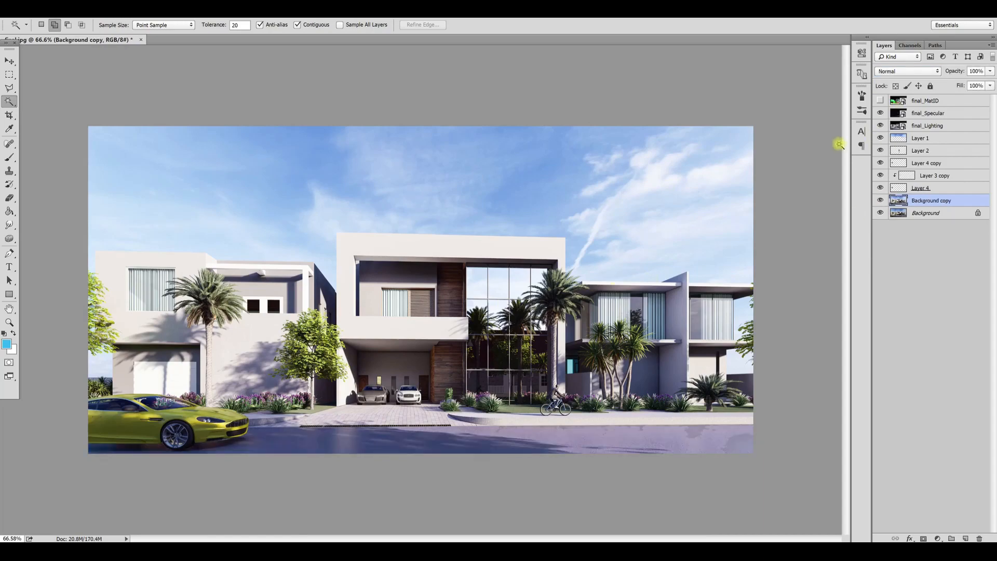
click(9, 60)
drag(408, 396, 414, 287)
key(ctrl+z)
scroll(596, 382, down, 4)
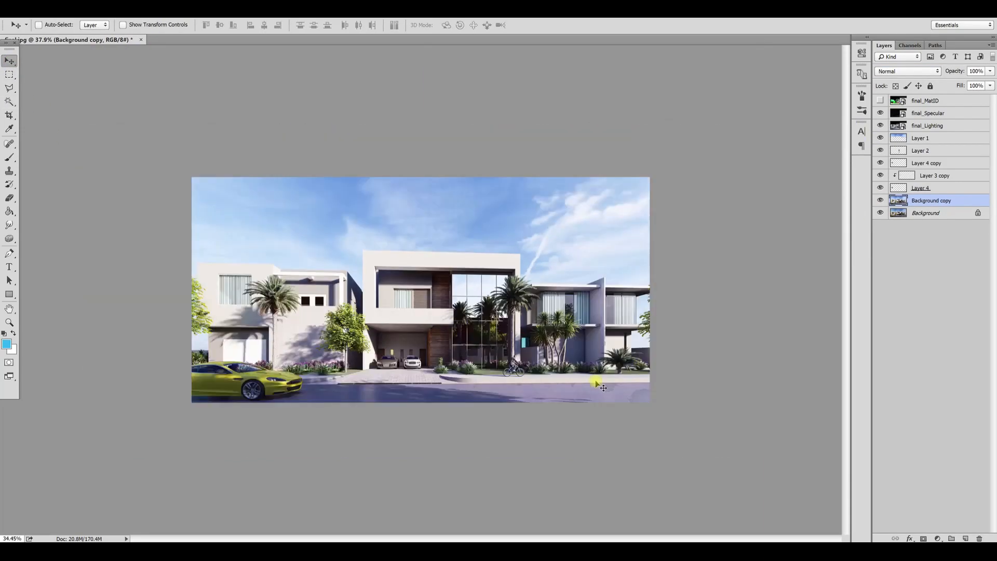
scroll(410, 400, up, 8)
scroll(410, 402, up, 3)
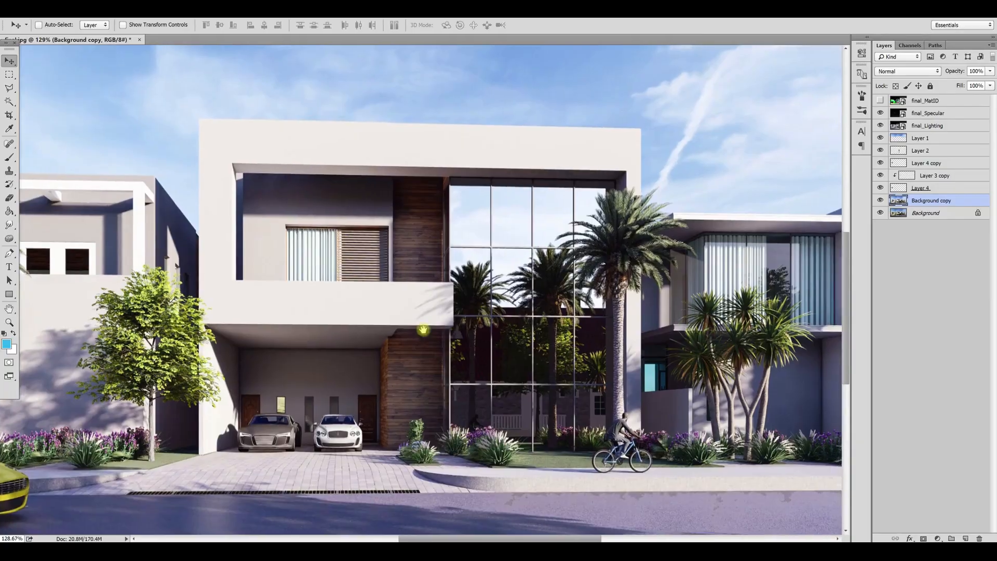